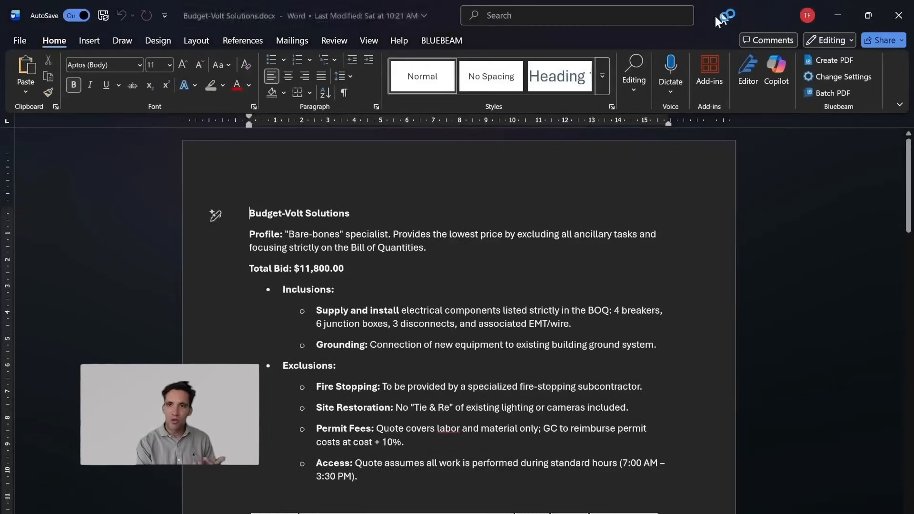
- Read the Budget-Volt Solutions quote's inclusions, exclusions and price table, and close the document to return to the Excel workbook
{"action": "left_click", "coordinate": [868, 16]}
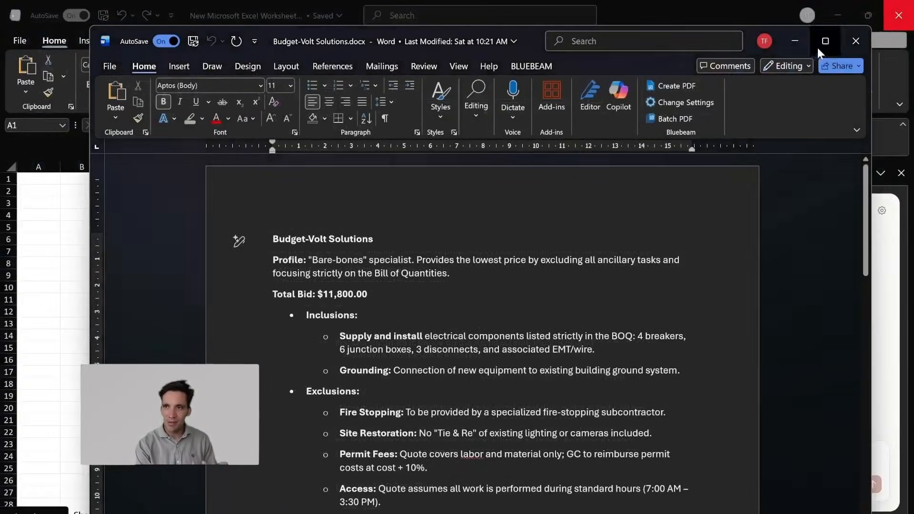
{"action": "left_click", "coordinate": [824, 42]}
{"action": "scroll", "coordinate": [456, 309], "scroll_direction": "down", "scroll_amount": 3}
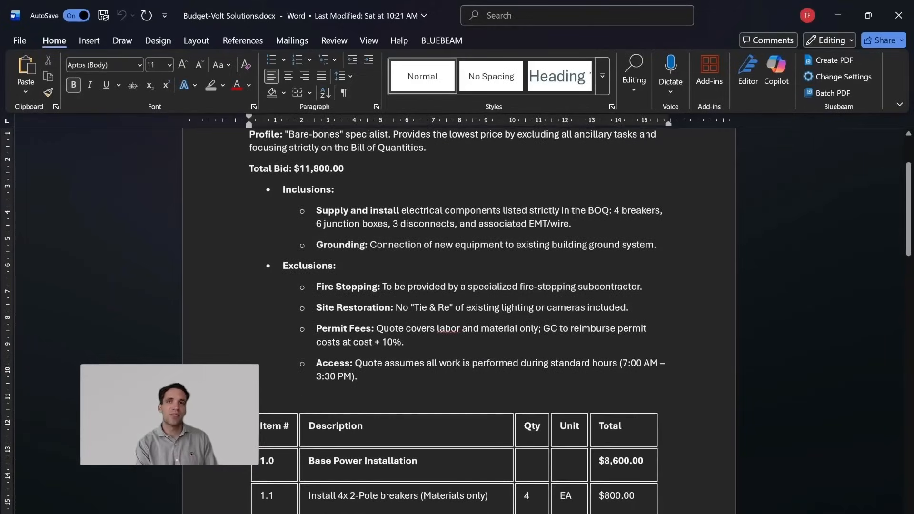
{"action": "scroll", "coordinate": [439, 391], "scroll_direction": "down", "scroll_amount": 6}
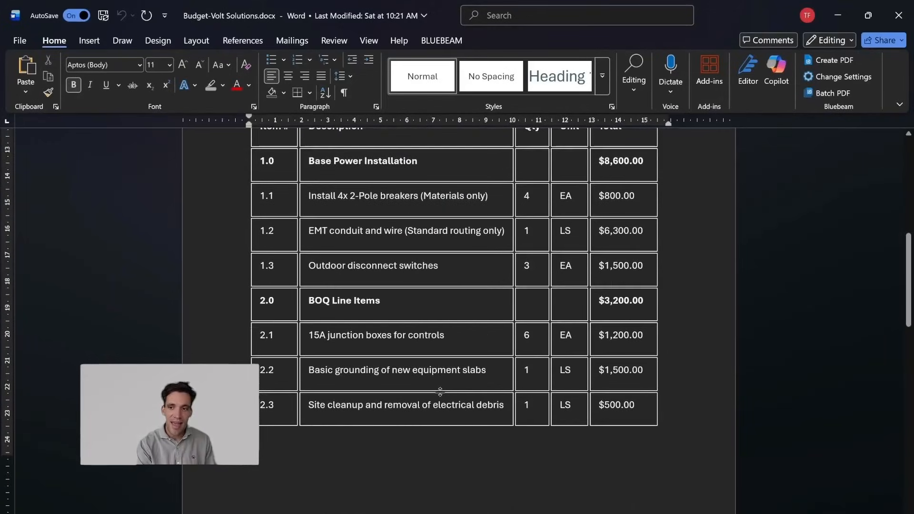
{"action": "left_click", "coordinate": [898, 16]}
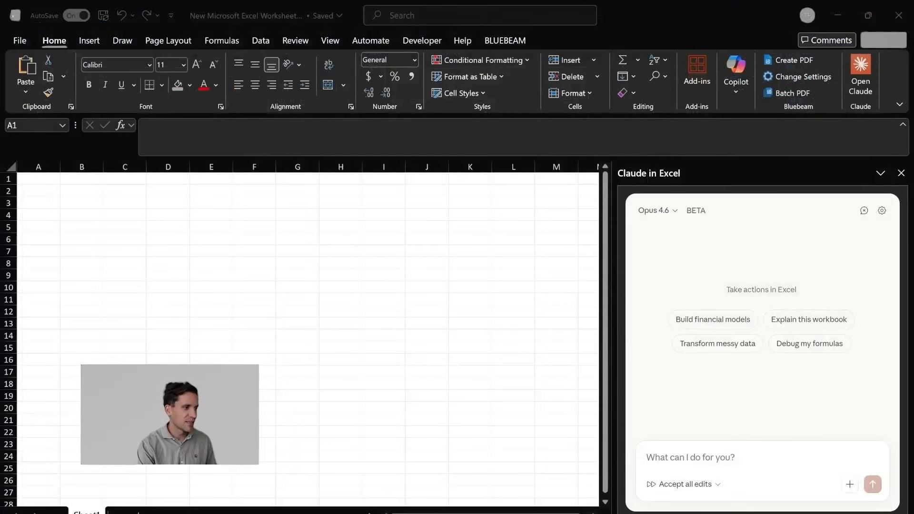
- Attach Core Power Electrical.docx, Budget-Volt Solutions.docx and Spark-Tech Integrated Systems.docx to the Claude in Excel chat
{"action": "left_click_drag", "start_coordinate": [27, 134], "coordinate": [762, 464]}
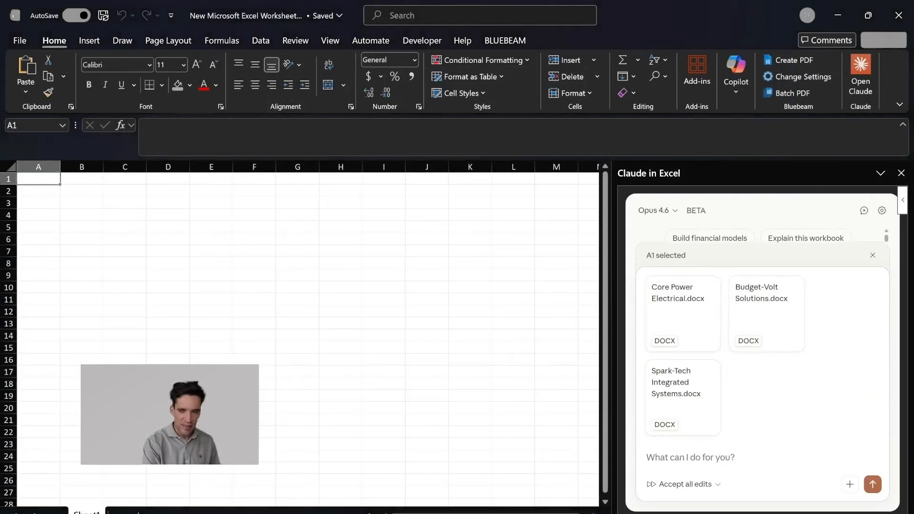
{"action": "type", "text": "please"}
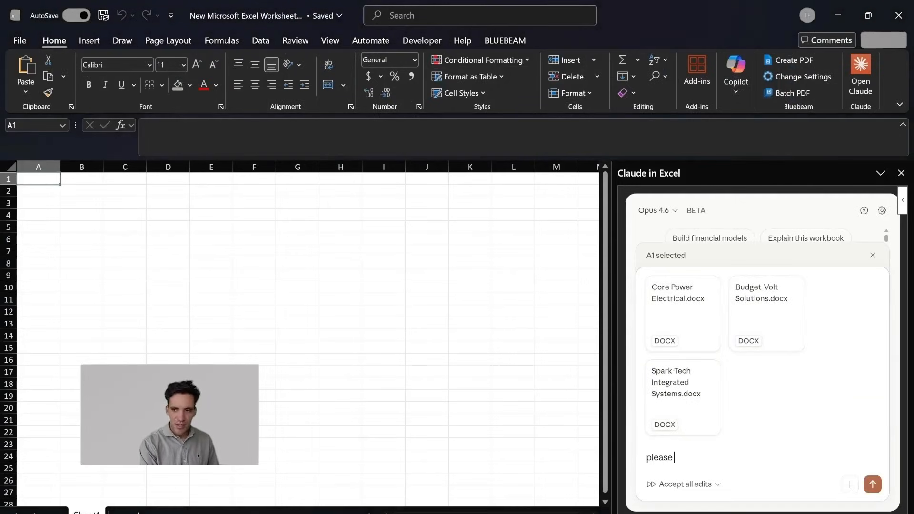
{"action": "key", "text": "BackSpace"}
{"action": "key", "text": "BackSpace"}
{"action": "key", "text": "BackSpace"}
{"action": "key", "text": "BackSpace"}
{"action": "key", "text": "BackSpace"}
{"action": "key", "text": "BackSpace"}
{"action": "key", "text": "BackSpace"}
{"action": "key", "text": "BackSpace"}
{"action": "key", "text": "BackSpace"}
{"action": "key", "text": "BackSpace"}
{"action": "key", "text": "BackSpace"}
{"action": "key", "text": "BackSpace"}
{"action": "key", "text": "BackSpace"}
{"action": "key", "text": "BackSpace"}
{"action": "key", "text": "BackSpace"}
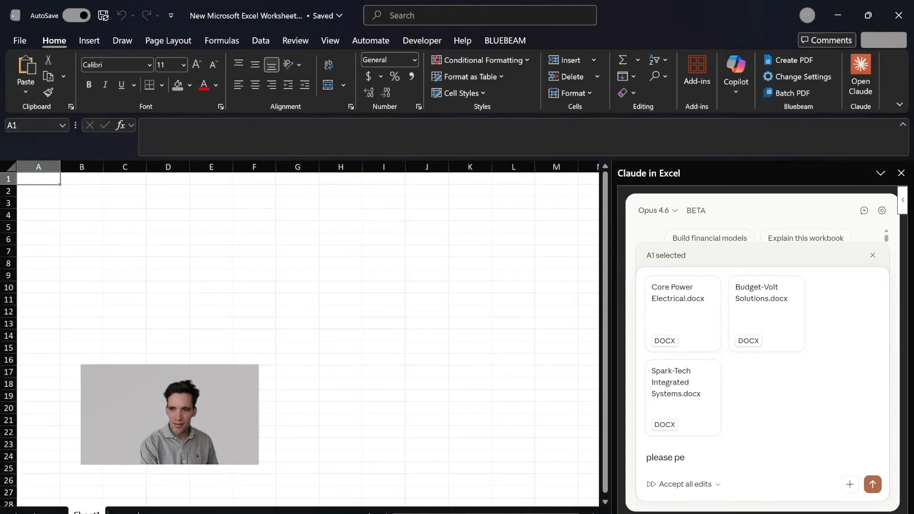
{"action": "type", "text": "he"}
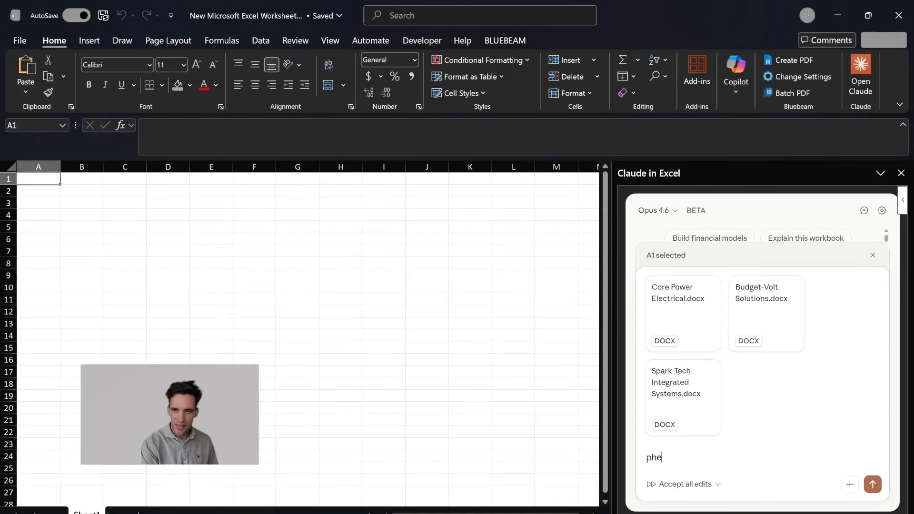
{"action": "key", "text": "BackSpace"}
{"action": "key", "text": "BackSpace"}
{"action": "key", "text": "BackSpace"}
- Ask Claude for a comprehensive bid analysis of the 3 electrical quotes and a bid comparison table paying attention to inclusions and exclusions
{"action": "type", "text": "he electrical work"}
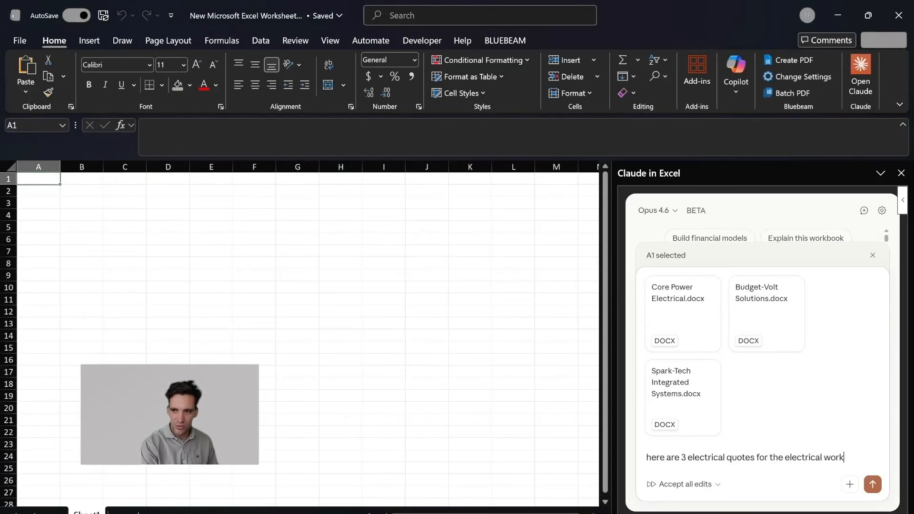
{"action": "type", "text": "my pro"}
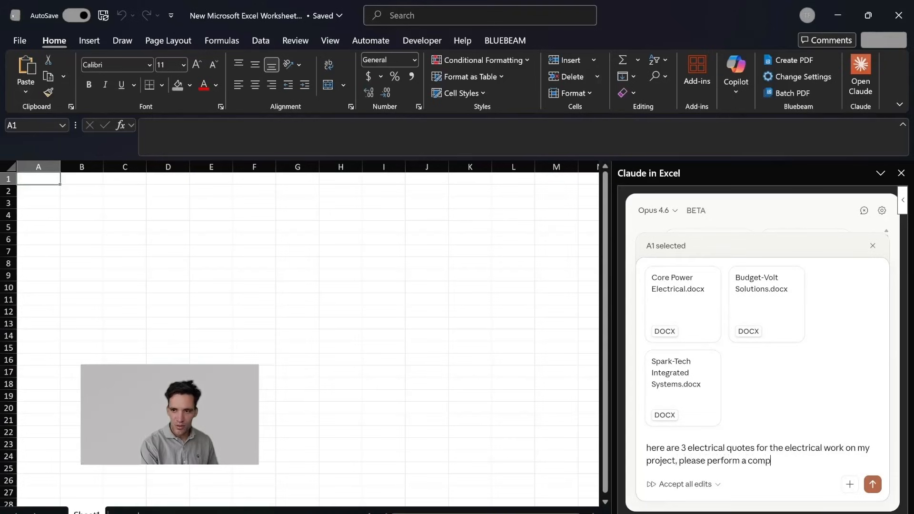
{"action": "type", "text": "ject, please perform a comprheneisve bid a"}
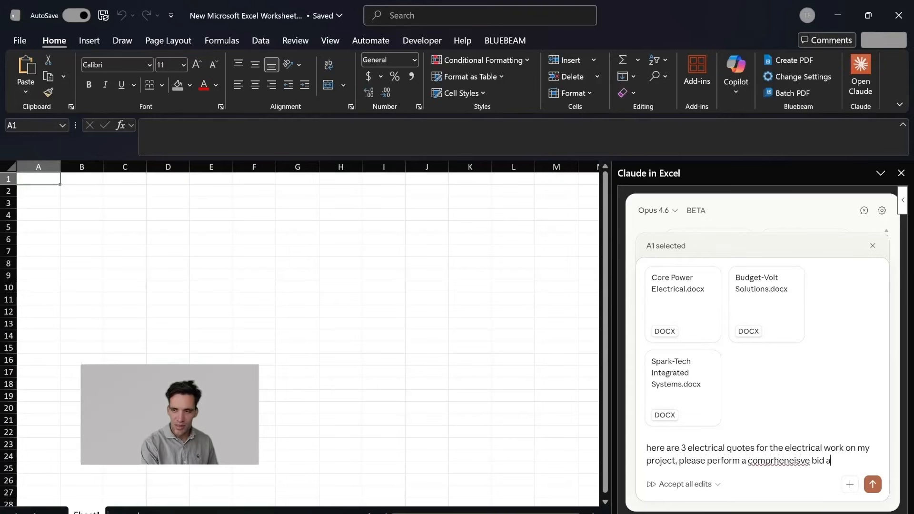
{"action": "type", "text": "nalysis and cre"}
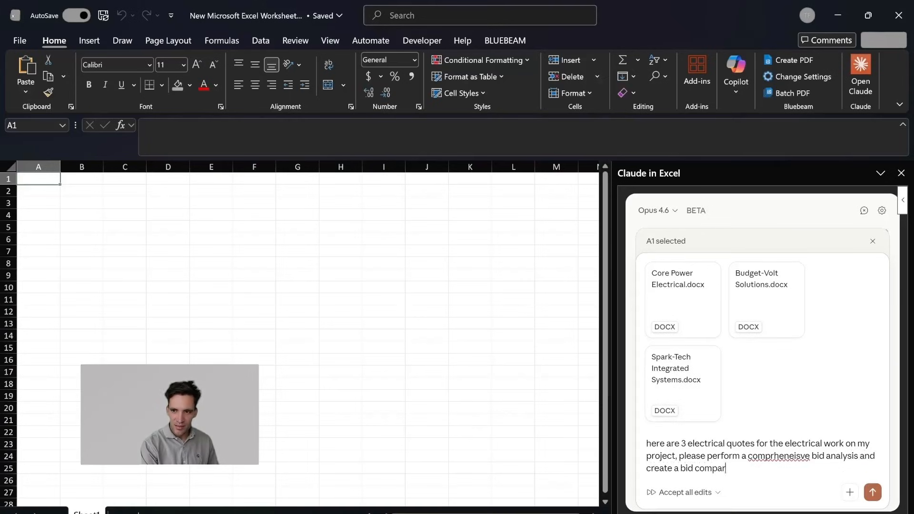
{"action": "type", "text": "ate a bid comparison table paying atten"}
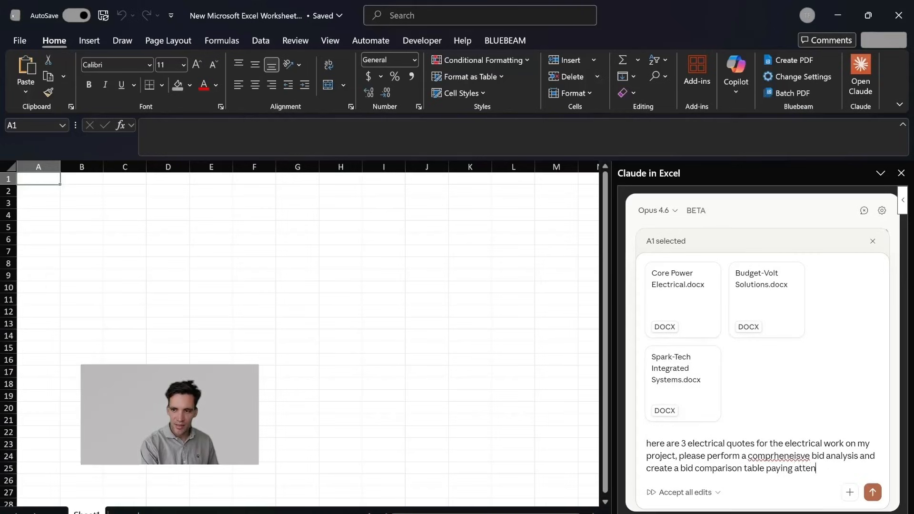
{"action": "type", "text": "tion to starndard"}
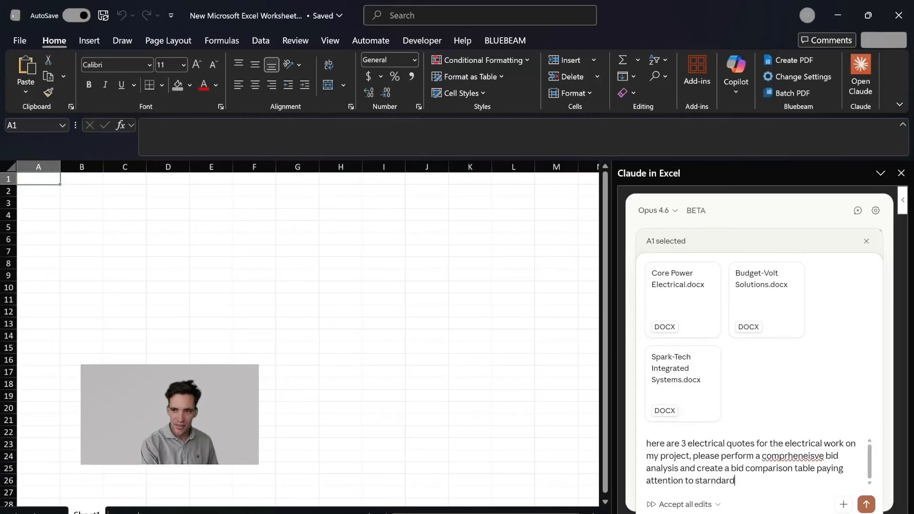
{"action": "key", "text": "BackSpace"}
{"action": "key", "text": "BackSpace"}
{"action": "key", "text": "BackSpace"}
{"action": "key", "text": "BackSpace"}
{"action": "key", "text": "BackSpace"}
{"action": "key", "text": "BackSpace"}
{"action": "key", "text": "BackSpace"}
{"action": "key", "text": "BackSpace"}
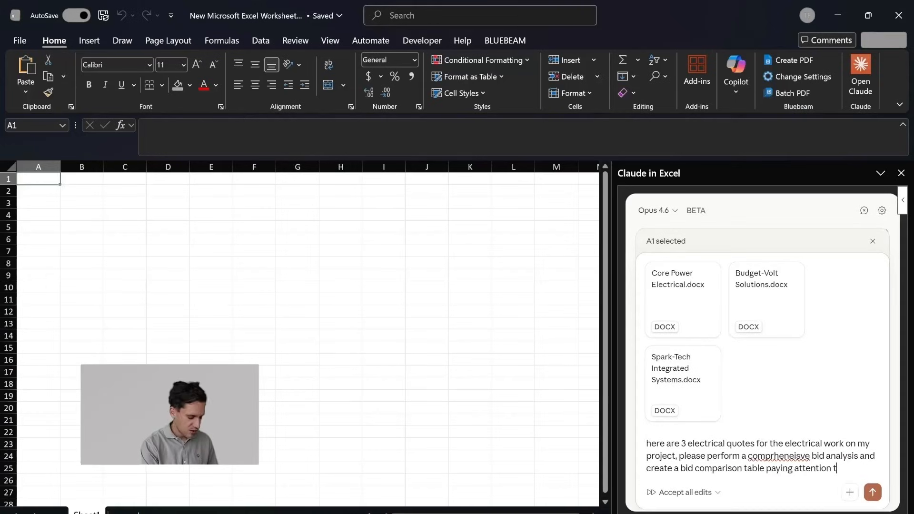
{"action": "type", "text": "o includ"}
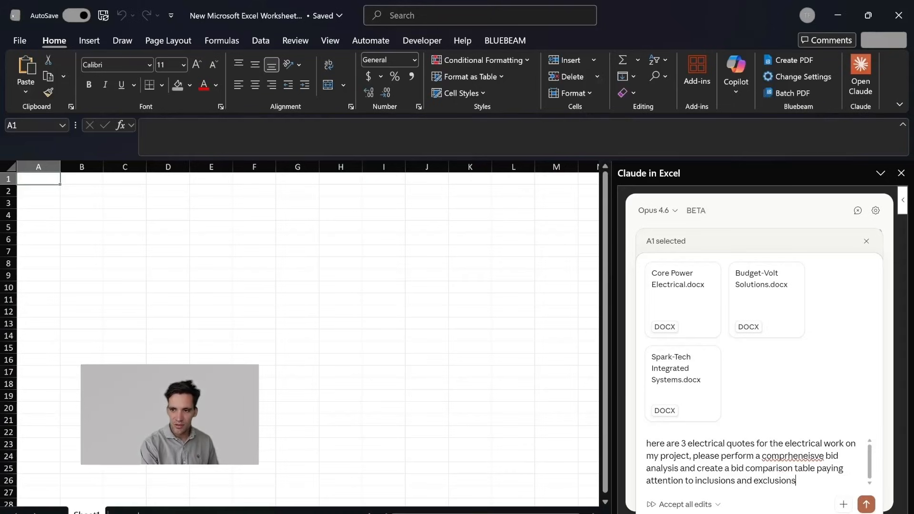
{"action": "key", "text": "Return"}
- Review the sent prompt with its attached quotes and check the available edit permission options
{"action": "scroll", "coordinate": [862, 362], "scroll_direction": "up", "scroll_amount": 2}
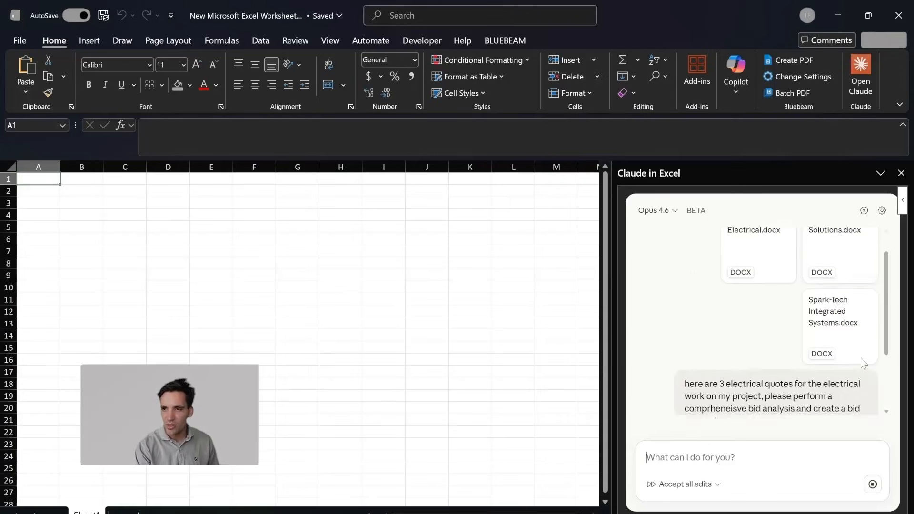
{"action": "scroll", "coordinate": [862, 364], "scroll_direction": "down", "scroll_amount": 4}
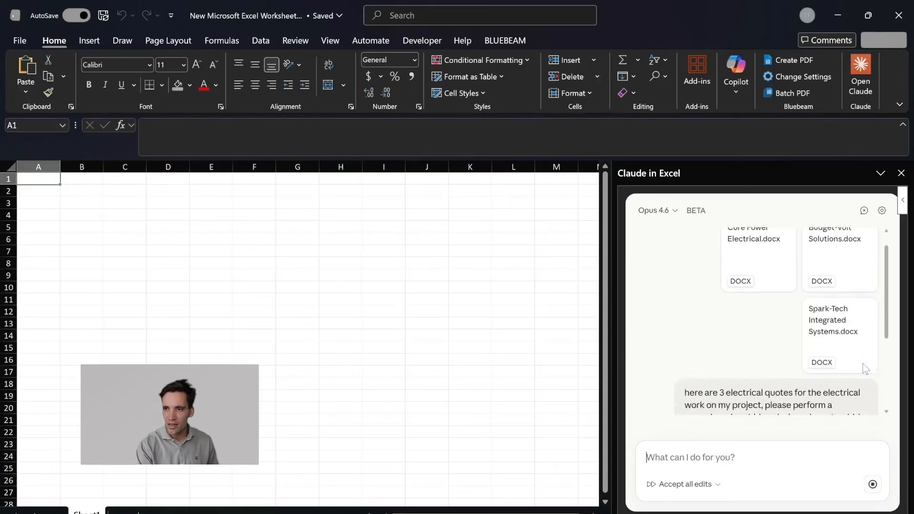
{"action": "left_click", "coordinate": [717, 491]}
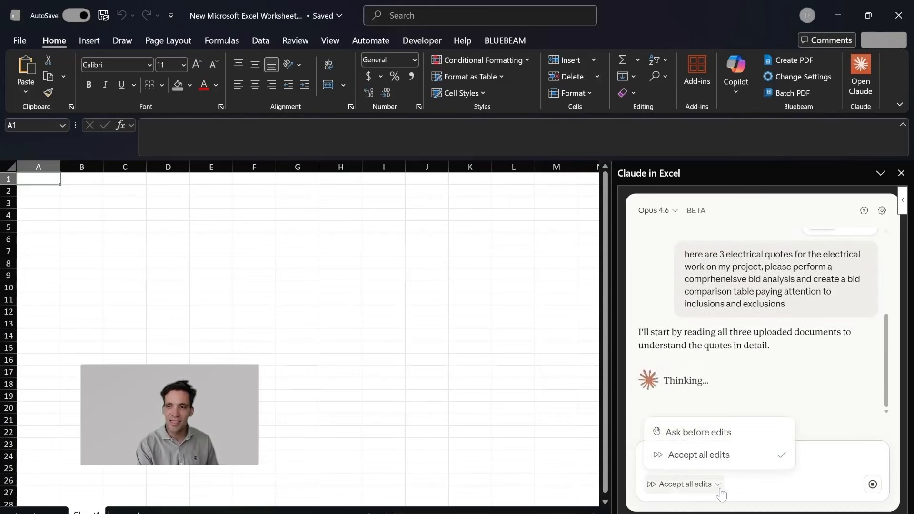
{"action": "left_click", "coordinate": [720, 492]}
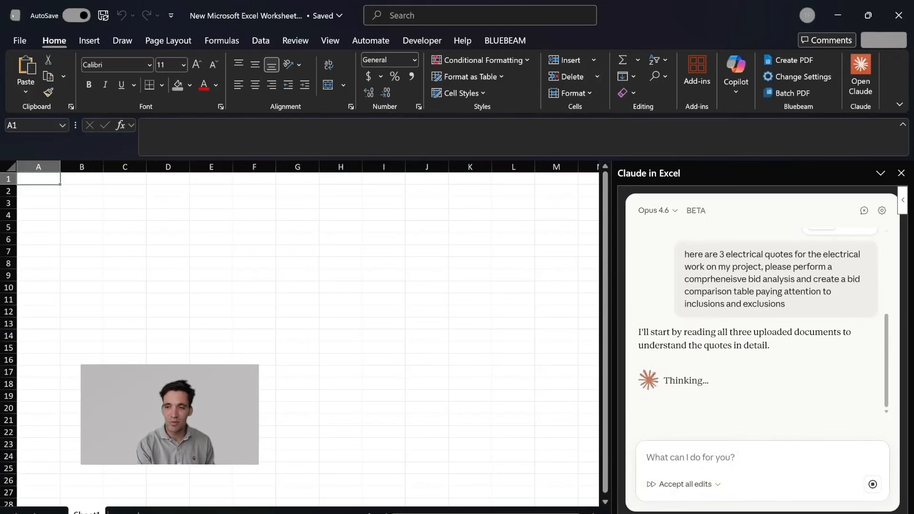
{"action": "scroll", "coordinate": [792, 345], "scroll_direction": "up", "scroll_amount": 3}
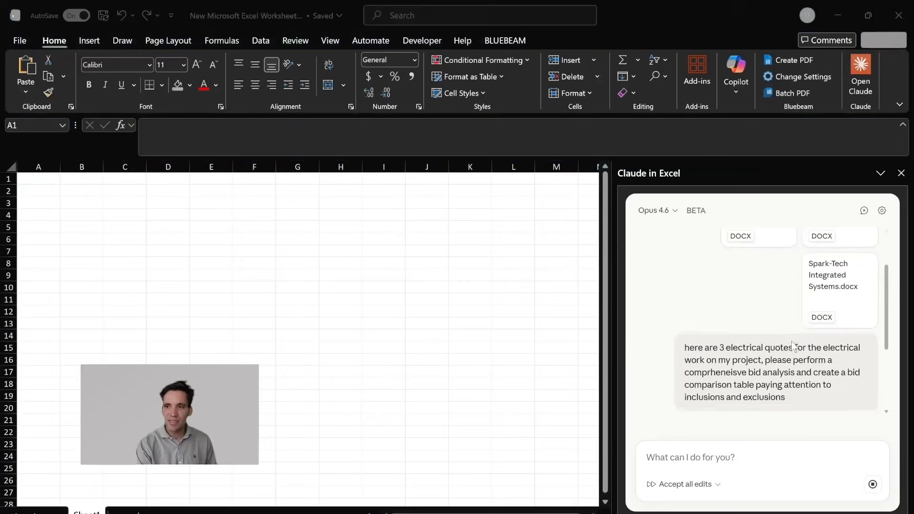
{"action": "scroll", "coordinate": [792, 345], "scroll_direction": "up", "scroll_amount": 2}
{"action": "scroll", "coordinate": [775, 322], "scroll_direction": "down", "scroll_amount": 5}
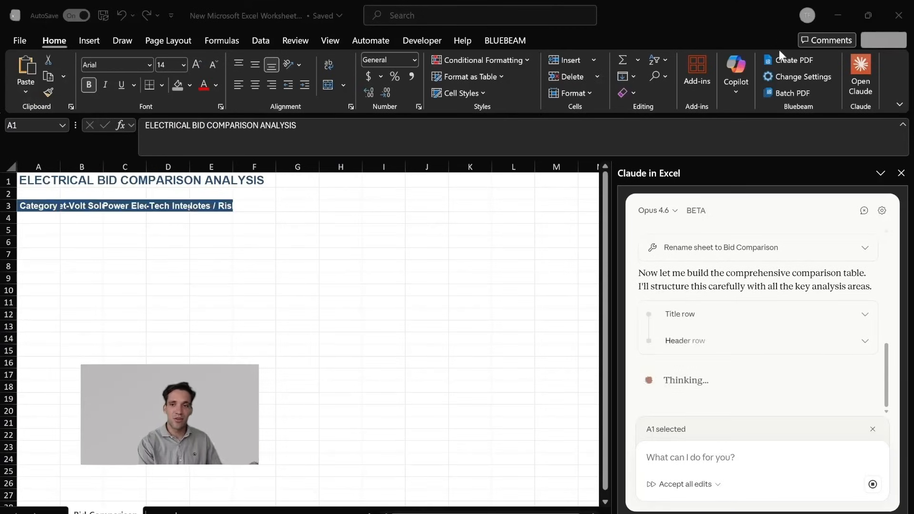
- Examine Claude's progress in the chat and the Bid Comparison sheet while the analysis is being built
{"action": "scroll", "coordinate": [803, 368], "scroll_direction": "up", "scroll_amount": 2}
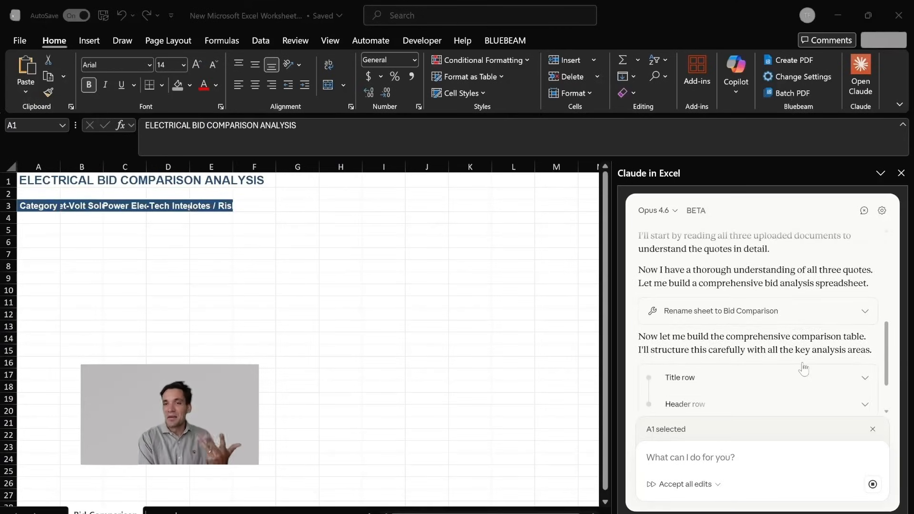
{"action": "scroll", "coordinate": [803, 368], "scroll_direction": "up", "scroll_amount": 6}
{"action": "scroll", "coordinate": [781, 342], "scroll_direction": "down", "scroll_amount": 2}
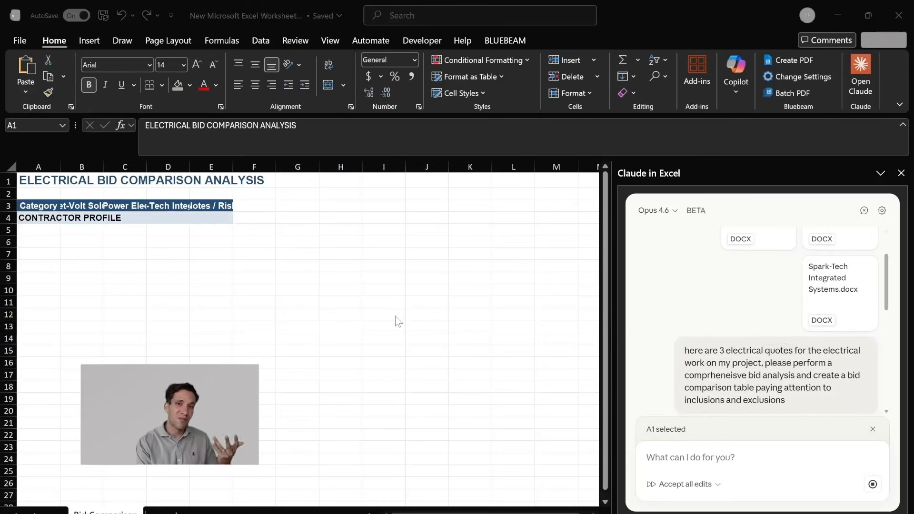
{"action": "scroll", "coordinate": [585, 312], "scroll_direction": "down", "scroll_amount": 1}
{"action": "scroll", "coordinate": [811, 368], "scroll_direction": "down", "scroll_amount": 1}
{"action": "scroll", "coordinate": [810, 368], "scroll_direction": "up", "scroll_amount": 2}
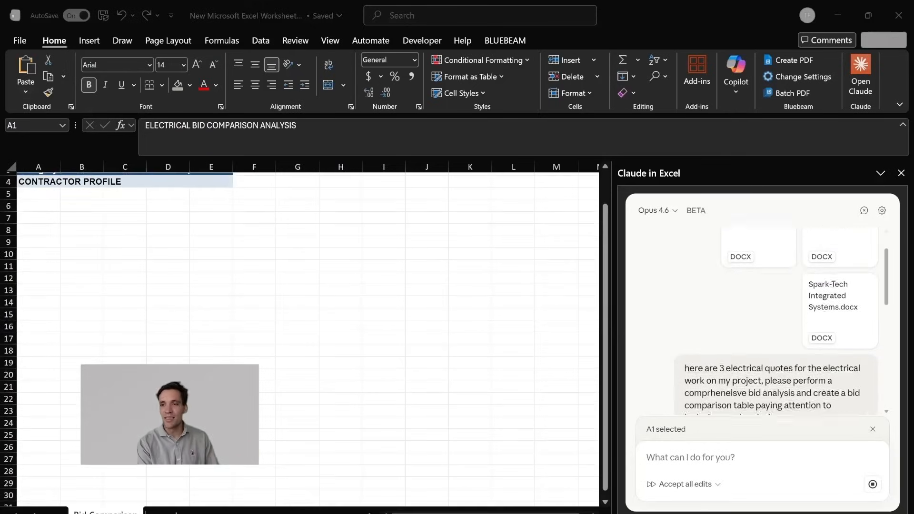
{"action": "scroll", "coordinate": [810, 368], "scroll_direction": "down", "scroll_amount": 4}
{"action": "scroll", "coordinate": [804, 333], "scroll_direction": "up", "scroll_amount": 4}
{"action": "scroll", "coordinate": [98, 234], "scroll_direction": "up", "scroll_amount": 1}
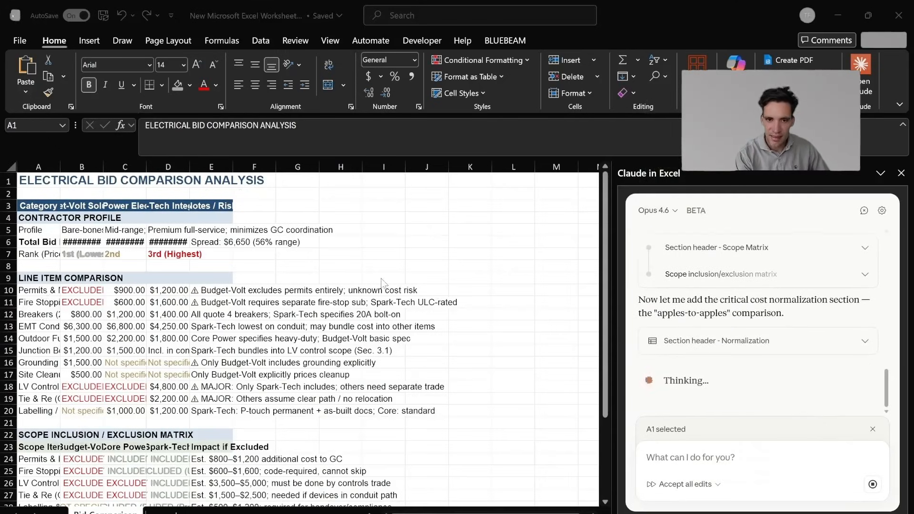
- Look over the bid analysis sheet down to the cost chart and back up, and read Claude's summary of its sections
{"action": "scroll", "coordinate": [155, 287], "scroll_direction": "down", "scroll_amount": 2}
{"action": "scroll", "coordinate": [155, 287], "scroll_direction": "down", "scroll_amount": 5}
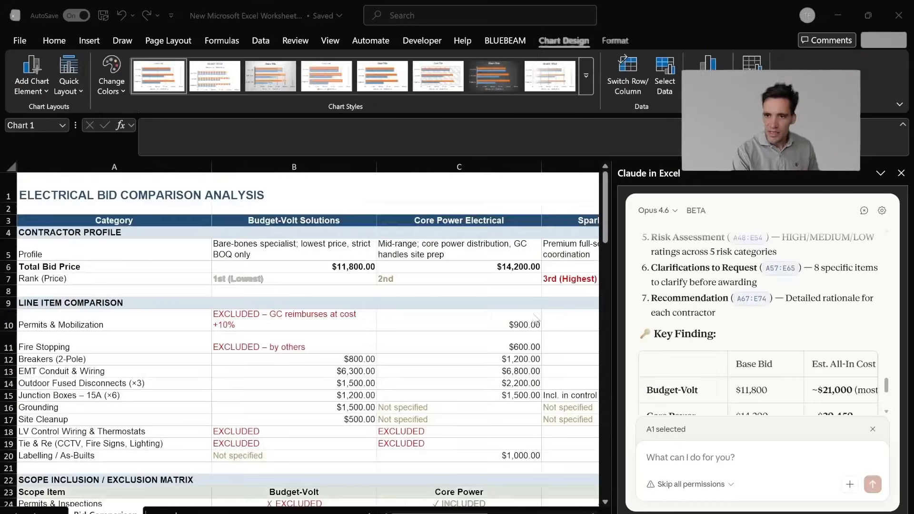
{"action": "scroll", "coordinate": [319, 288], "scroll_direction": "down", "scroll_amount": 20}
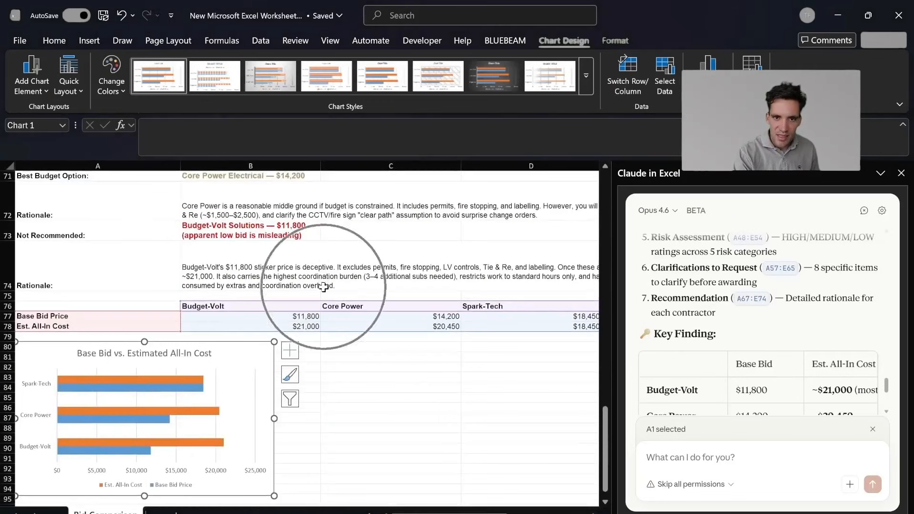
{"action": "left_click", "coordinate": [317, 379]}
{"action": "scroll", "coordinate": [196, 280], "scroll_direction": "up", "scroll_amount": 12}
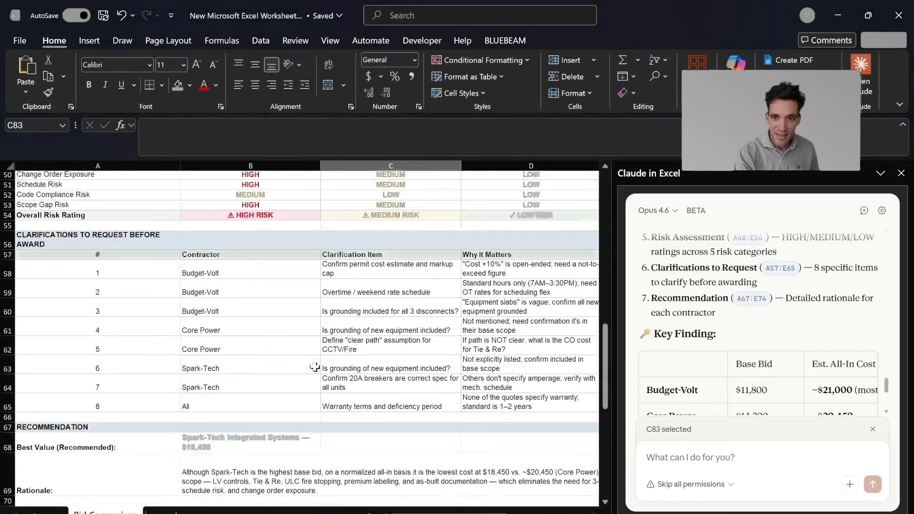
{"action": "scroll", "coordinate": [197, 280], "scroll_direction": "up", "scroll_amount": 8}
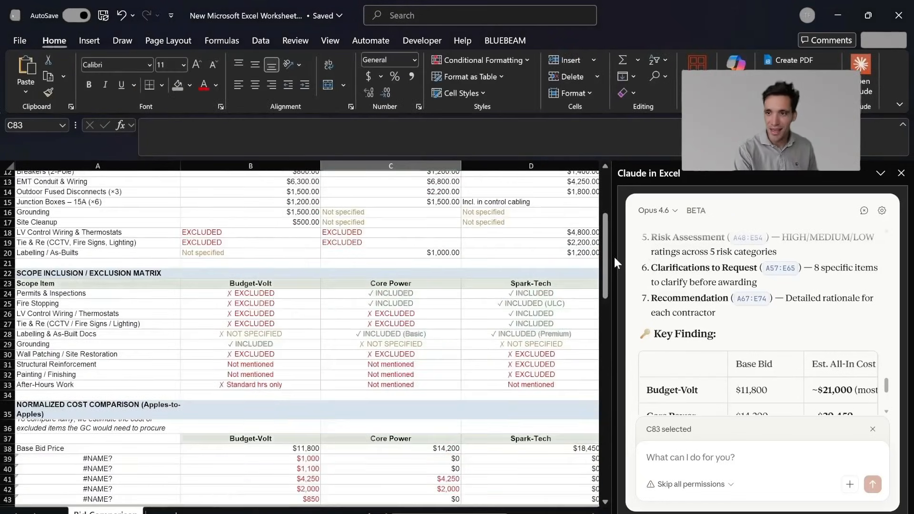
{"action": "scroll", "coordinate": [756, 351], "scroll_direction": "up", "scroll_amount": 3}
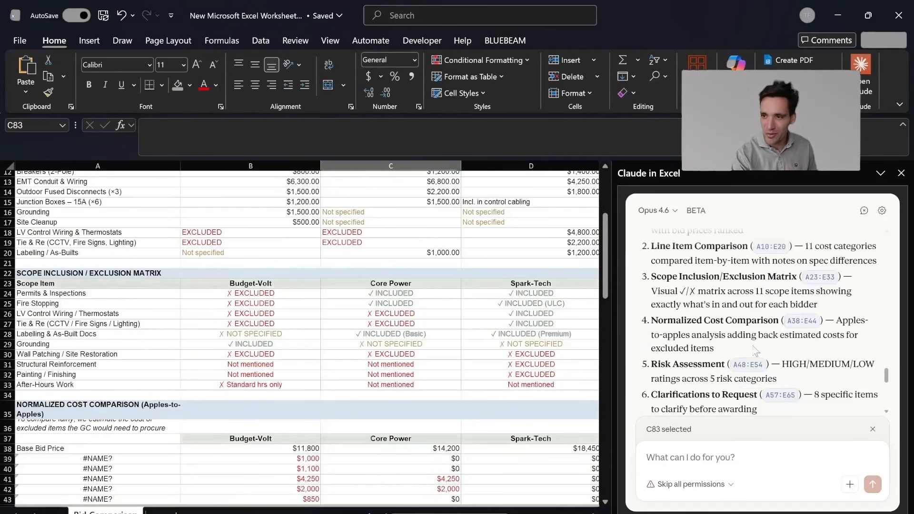
- Examine the contractor profile and line item comparison, highlighting the excluded Budget-Volt items and the unspecified Spark-Tech grounding and cleanup items
{"action": "scroll", "coordinate": [527, 263], "scroll_direction": "up", "scroll_amount": 3}
{"action": "left_click_drag", "start_coordinate": [264, 175], "coordinate": [492, 255]}
{"action": "left_click", "coordinate": [326, 304]}
{"action": "left_click_drag", "start_coordinate": [287, 261], "coordinate": [354, 279]}
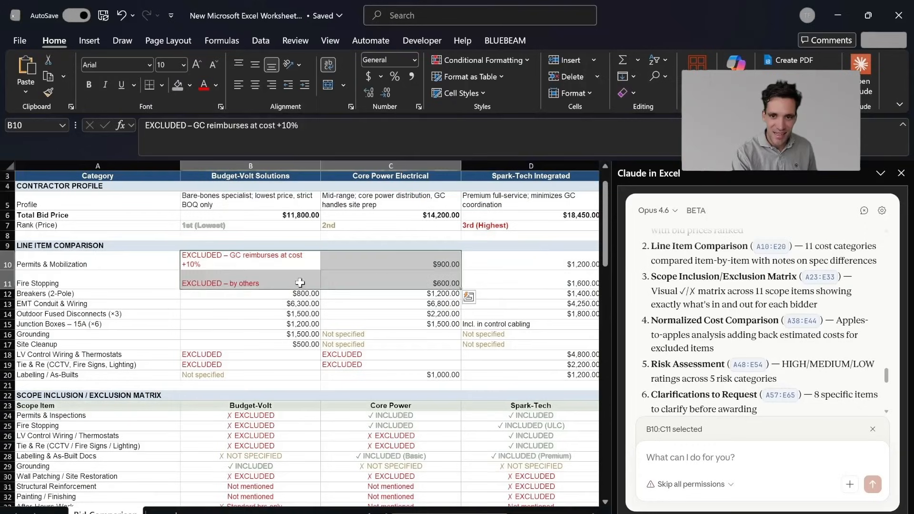
{"action": "left_click", "coordinate": [299, 281]}
{"action": "left_click_drag", "start_coordinate": [140, 269], "coordinate": [524, 359]}
{"action": "left_click_drag", "start_coordinate": [475, 334], "coordinate": [470, 342]}
{"action": "scroll", "coordinate": [443, 355], "scroll_direction": "down", "scroll_amount": 2}
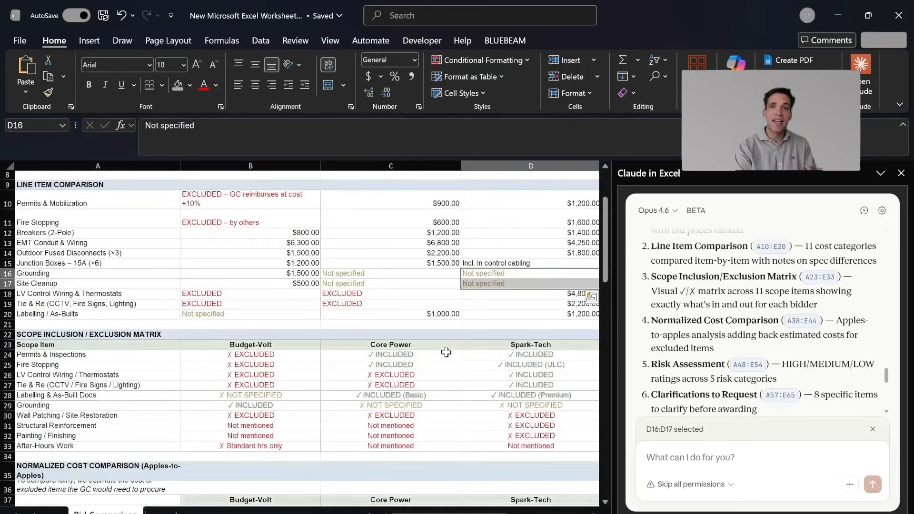
- Examine the scope inclusion matrix from Permits to Wall Patching and the normalized cost comparison, highlighting the Estimated All-In Cost row
{"action": "scroll", "coordinate": [330, 378], "scroll_direction": "down", "scroll_amount": 3}
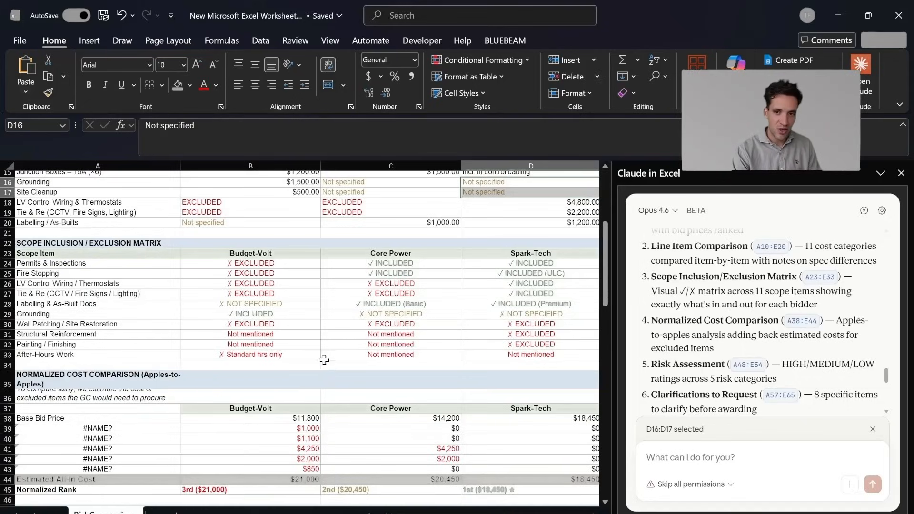
{"action": "left_click_drag", "start_coordinate": [107, 271], "coordinate": [523, 327]}
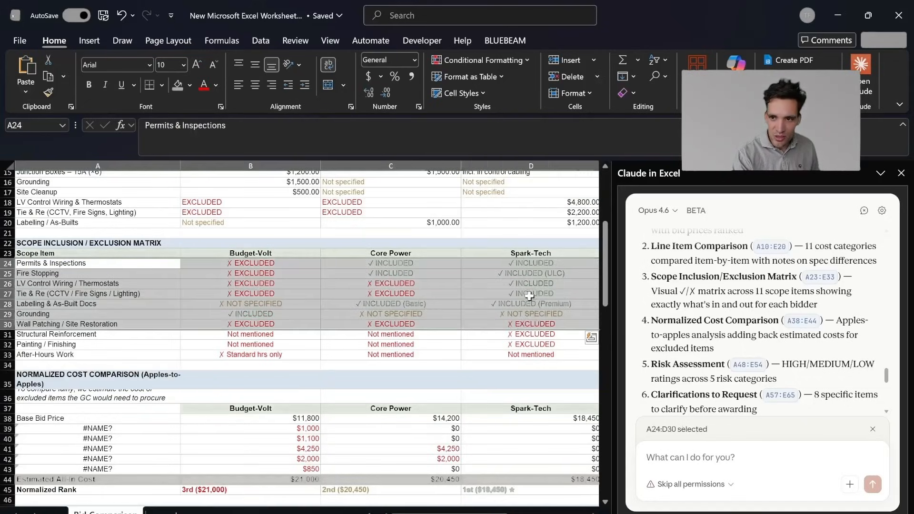
{"action": "scroll", "coordinate": [200, 373], "scroll_direction": "down", "scroll_amount": 3}
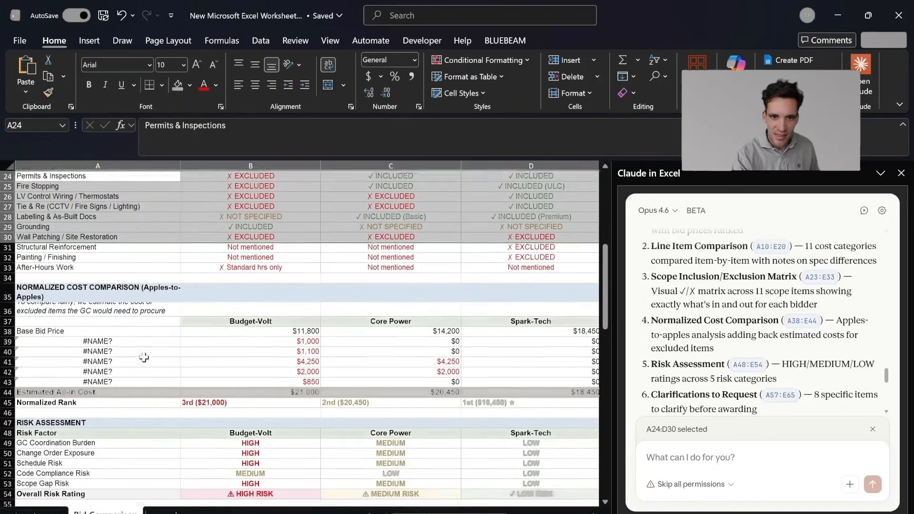
{"action": "left_click_drag", "start_coordinate": [300, 388], "coordinate": [511, 392]}
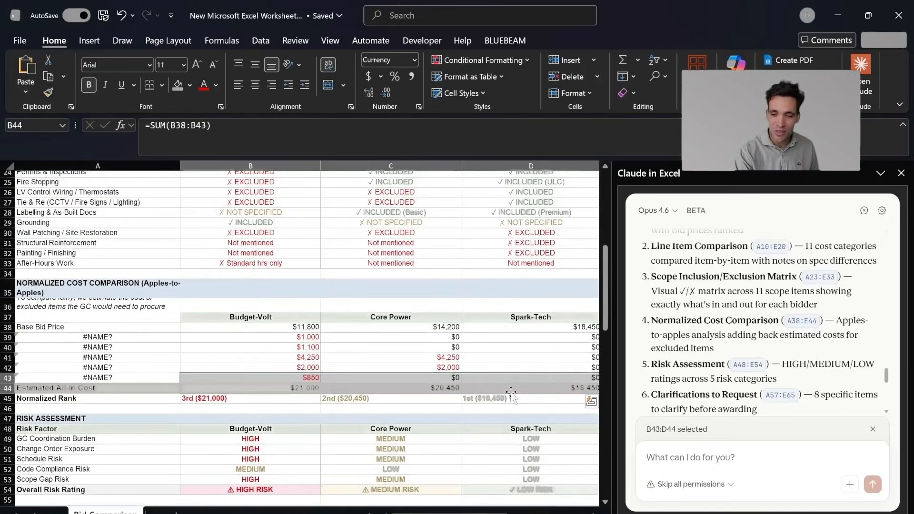
{"action": "left_click", "coordinate": [496, 390]}
{"action": "scroll", "coordinate": [520, 373], "scroll_direction": "up", "scroll_amount": 1}
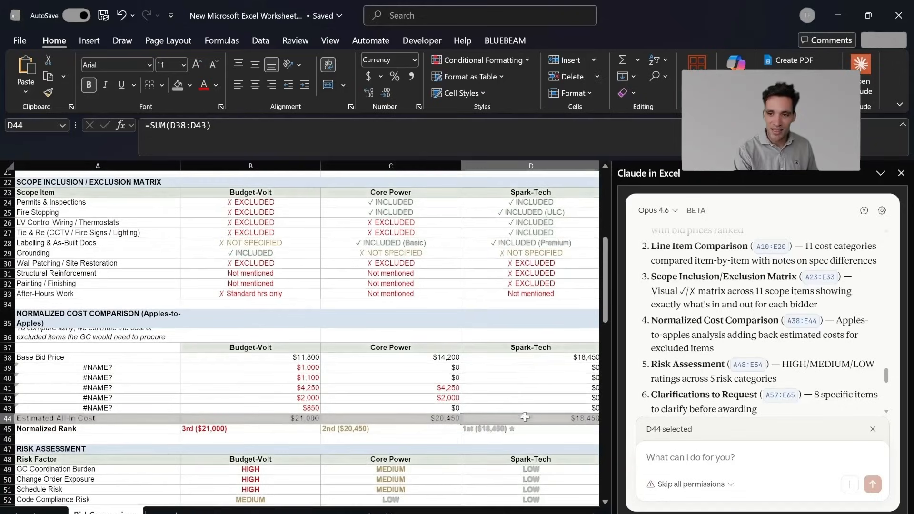
- Compare Spark-Tech's total bid price with its added costs and all-in total, and highlight the whole Spark-Tech column
{"action": "scroll", "coordinate": [531, 422], "scroll_direction": "up", "scroll_amount": 7}
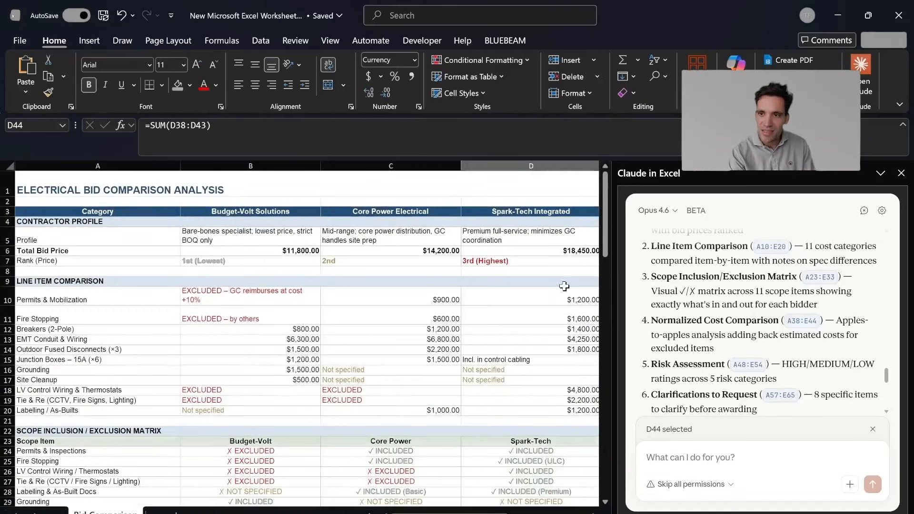
{"action": "left_click", "coordinate": [563, 255]}
{"action": "scroll", "coordinate": [563, 254], "scroll_direction": "down", "scroll_amount": 8}
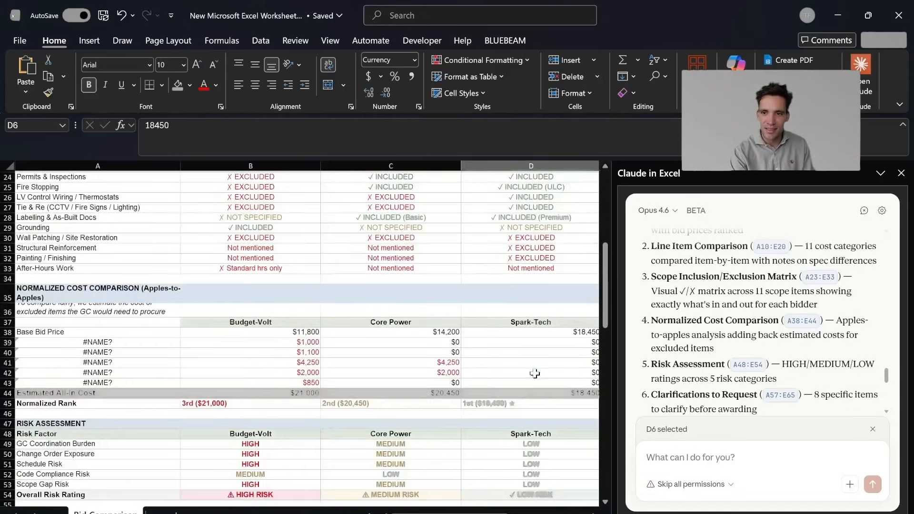
{"action": "left_click", "coordinate": [528, 391]}
{"action": "left_click_drag", "start_coordinate": [545, 383], "coordinate": [546, 352]}
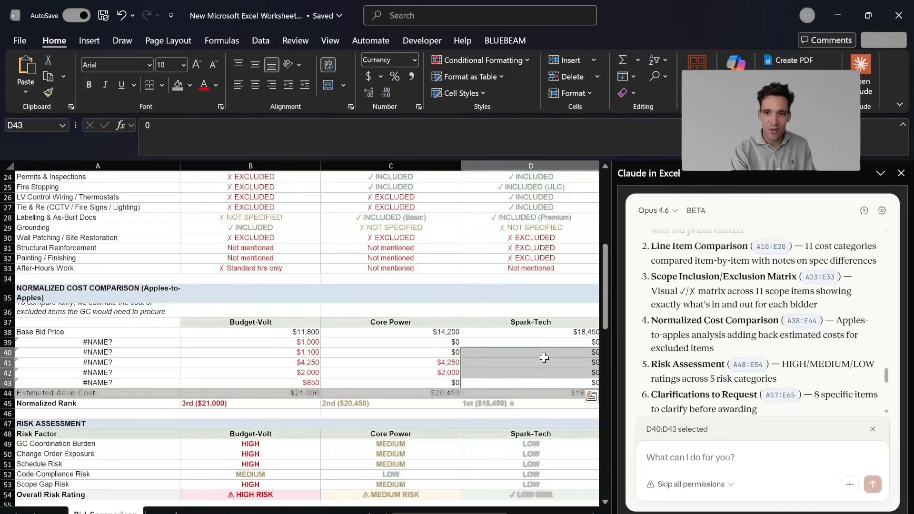
{"action": "scroll", "coordinate": [540, 360], "scroll_direction": "up", "scroll_amount": 7}
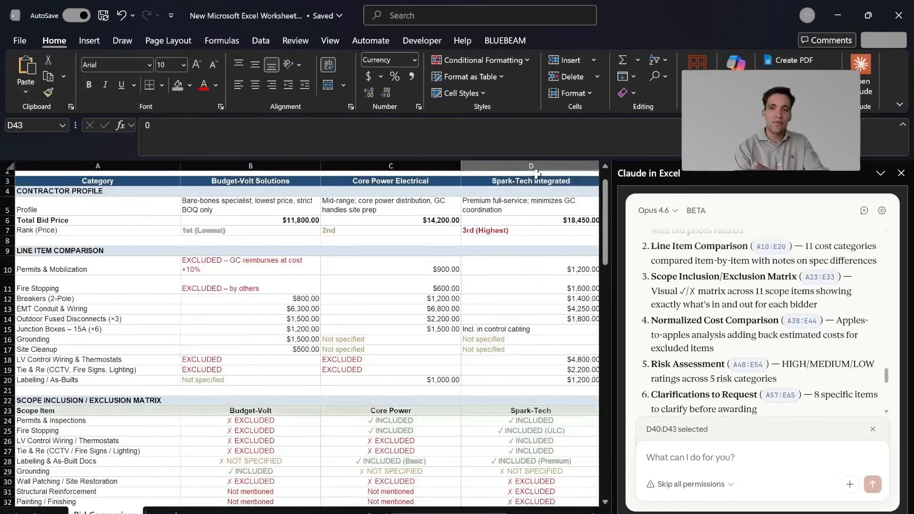
{"action": "left_click", "coordinate": [541, 164]}
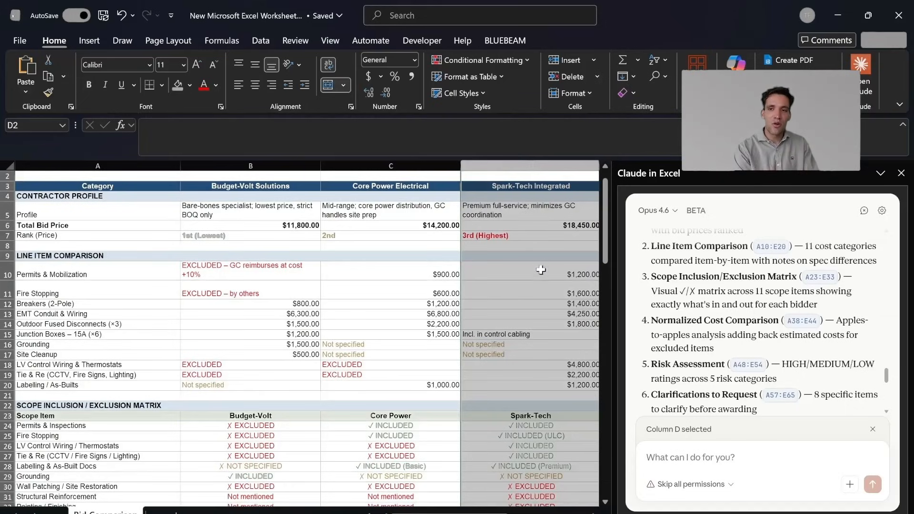
- Read the clarifications to request, the contractor recommendations with their rationales, and the Base Bid vs. Estimated All-In Cost chart
{"action": "scroll", "coordinate": [545, 287], "scroll_direction": "down", "scroll_amount": 16}
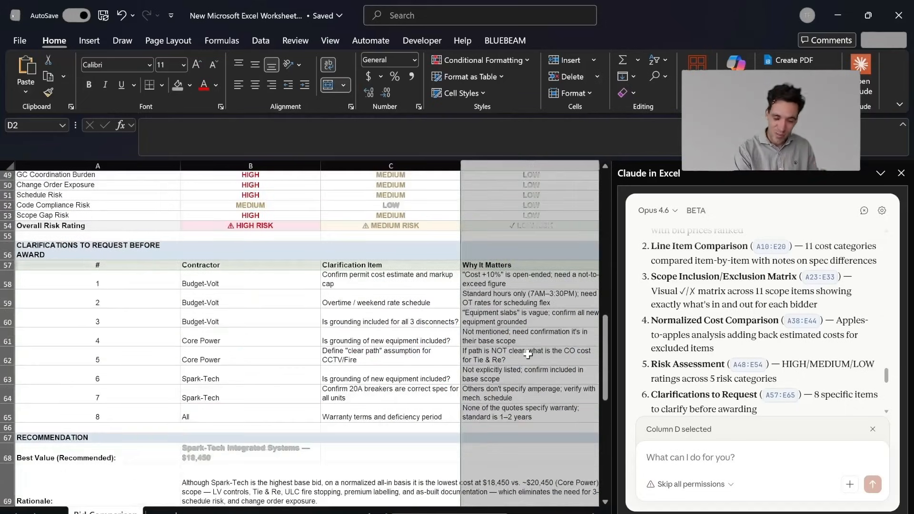
{"action": "left_click", "coordinate": [528, 354]}
{"action": "scroll", "coordinate": [155, 289], "scroll_direction": "down", "scroll_amount": 3}
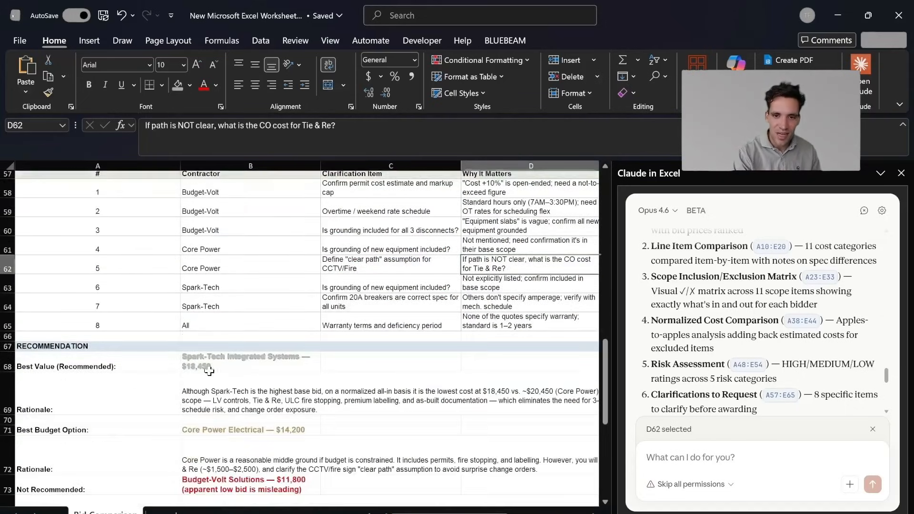
{"action": "scroll", "coordinate": [210, 371], "scroll_direction": "down", "scroll_amount": 5}
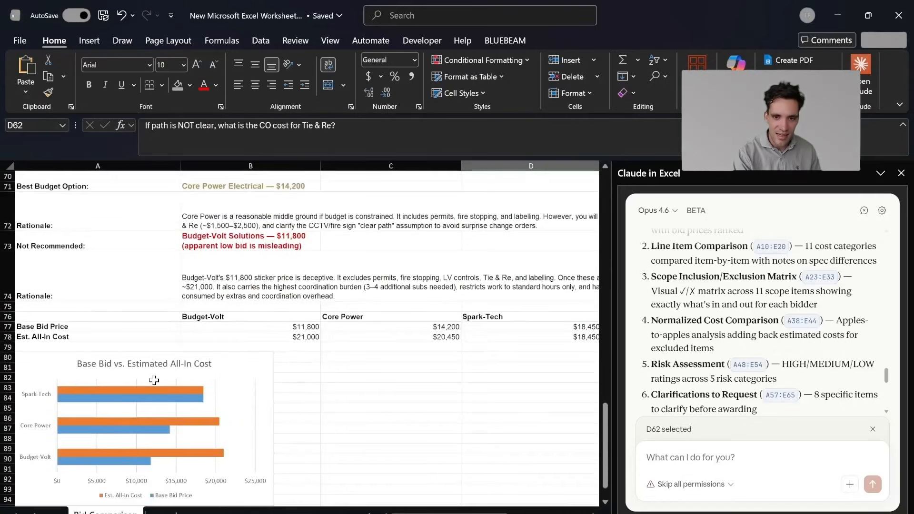
{"action": "scroll", "coordinate": [234, 406], "scroll_direction": "down", "scroll_amount": 1}
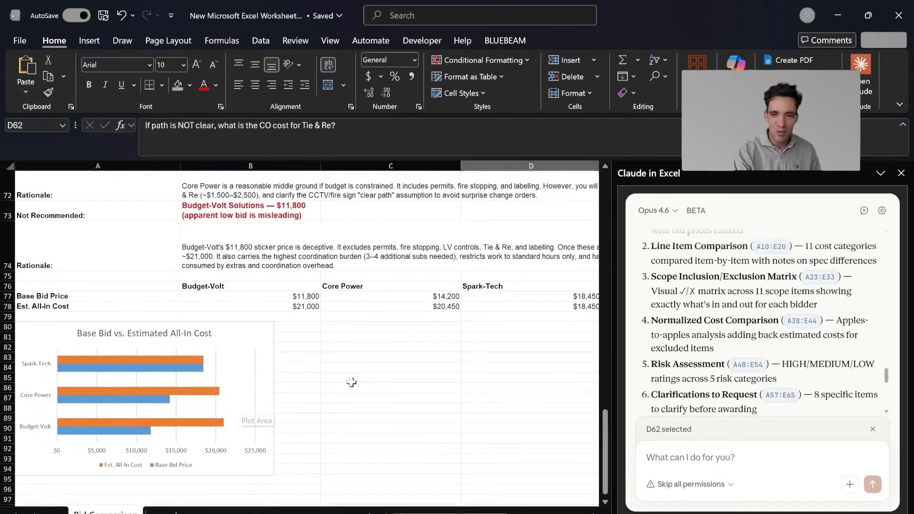
{"action": "scroll", "coordinate": [343, 385], "scroll_direction": "up", "scroll_amount": 2}
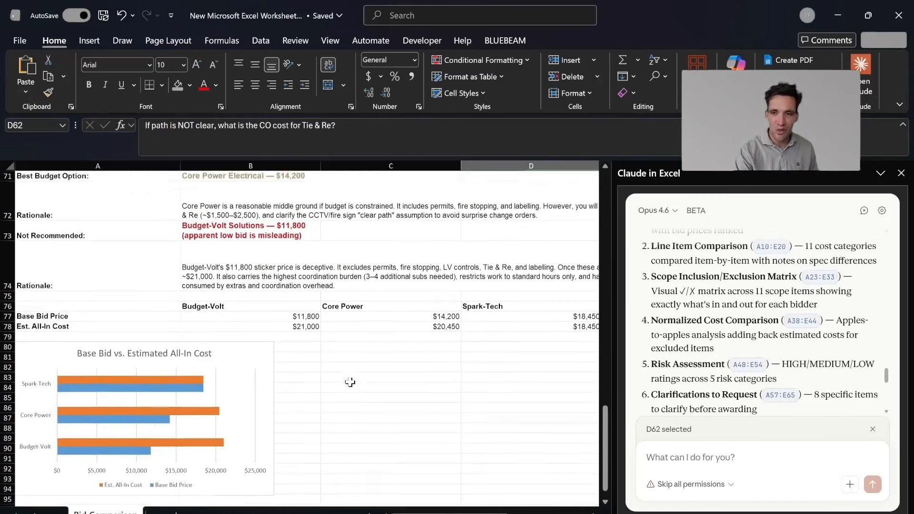
{"action": "scroll", "coordinate": [471, 438], "scroll_direction": "up", "scroll_amount": 2}
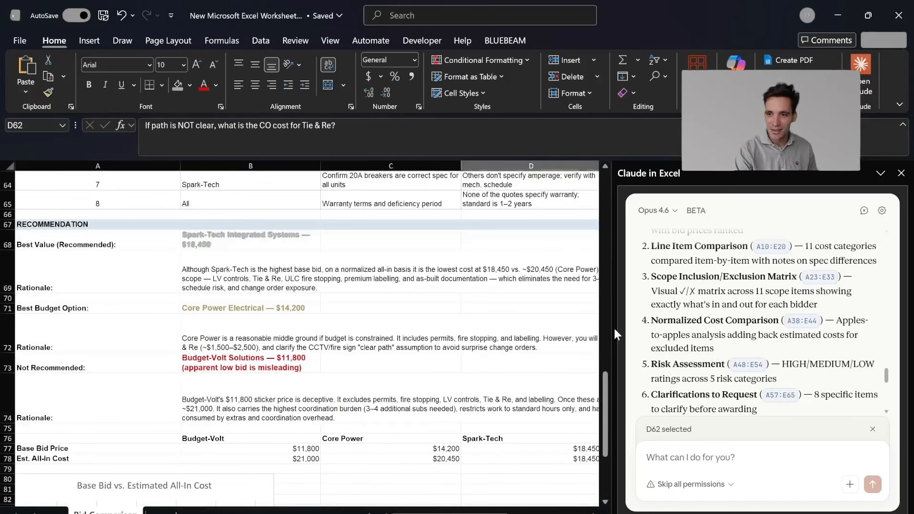
- Widen the Claude pane and read its completed analysis summary down to the Spark-Tech recommendation
{"action": "left_click_drag", "start_coordinate": [614, 329], "coordinate": [452, 333]}
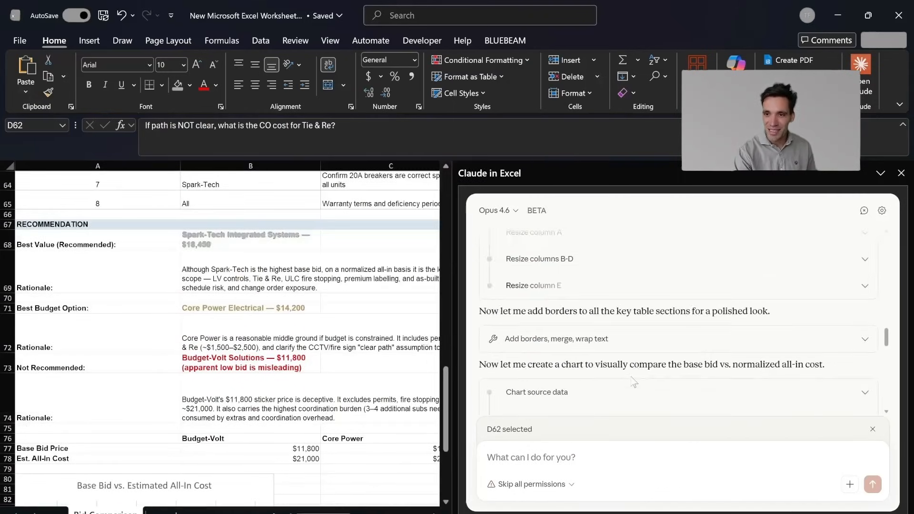
{"action": "scroll", "coordinate": [633, 380], "scroll_direction": "down", "scroll_amount": 10}
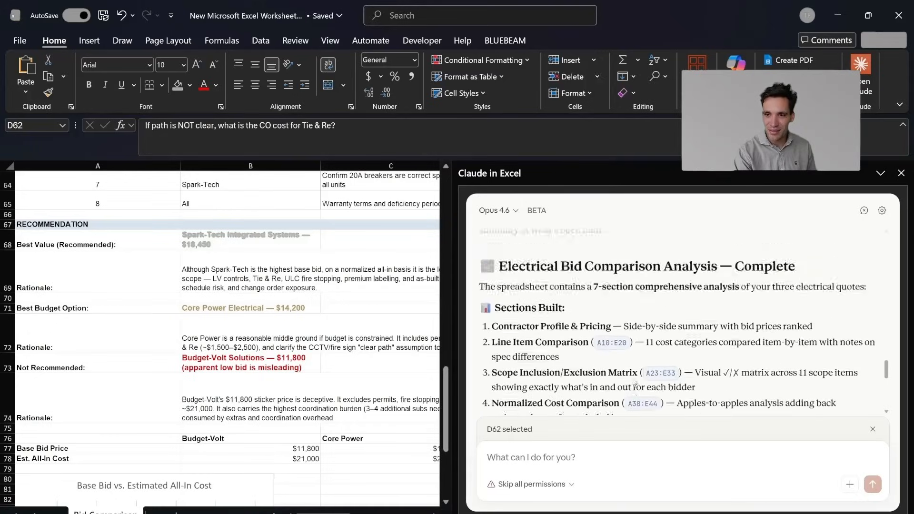
{"action": "scroll", "coordinate": [633, 381], "scroll_direction": "down", "scroll_amount": 10}
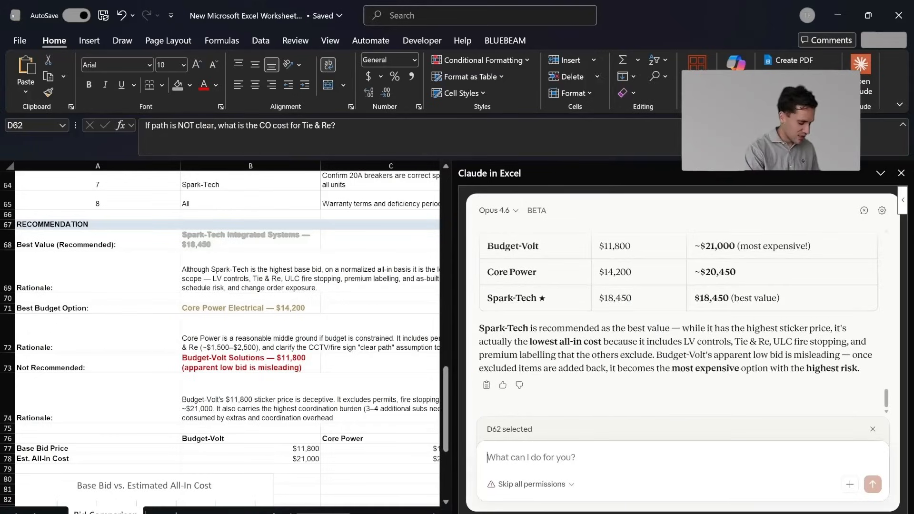
- Send Claude the prompt "can you generate a list of RFIs to ask each contractor" and check its progress in the chat
{"action": "type", "text": "can"}
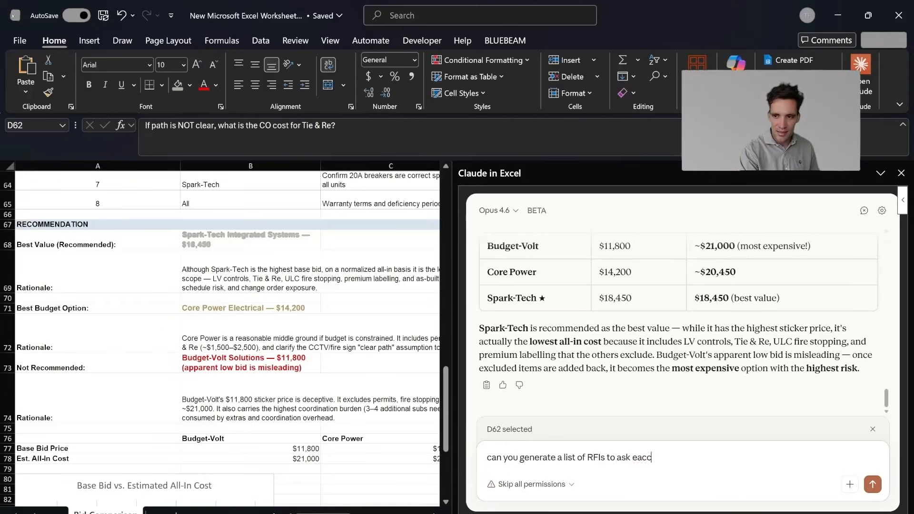
{"action": "type", "text": "ctor"}
{"action": "key", "text": "Return"}
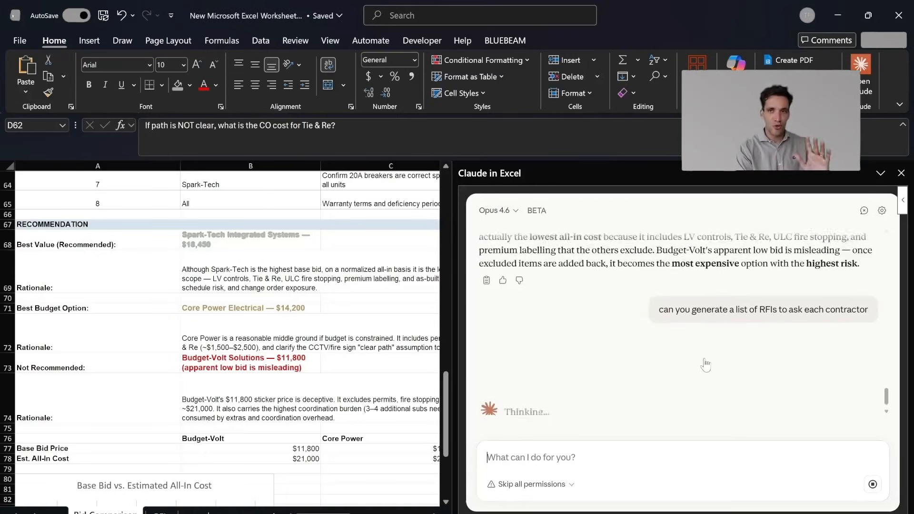
{"action": "scroll", "coordinate": [693, 365], "scroll_direction": "up", "scroll_amount": 3}
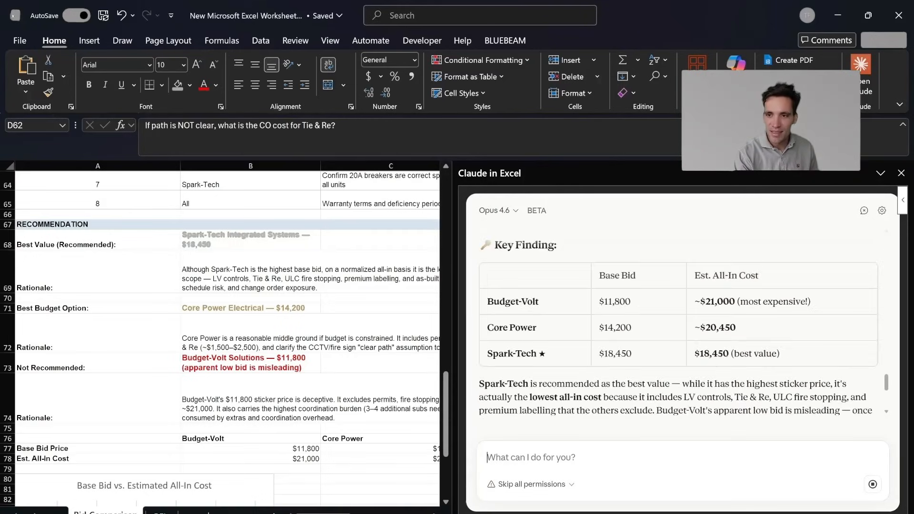
{"action": "scroll", "coordinate": [679, 363], "scroll_direction": "down", "scroll_amount": 4}
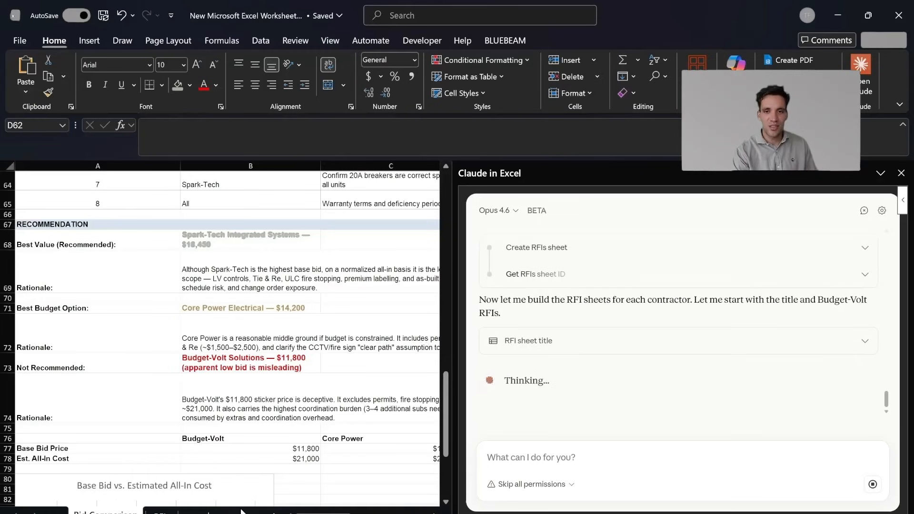
- Narrow the Claude pane and return to the contractor profile and line item comparison at the start of the Bid Comparison sheet
{"action": "mouse_move", "coordinate": [321, 513]}
{"action": "left_mouse_down"}
{"action": "mouse_move", "coordinate": [385, 512]}
{"action": "mouse_move", "coordinate": [329, 513]}
{"action": "left_mouse_up"}
{"action": "left_click", "coordinate": [248, 325]}
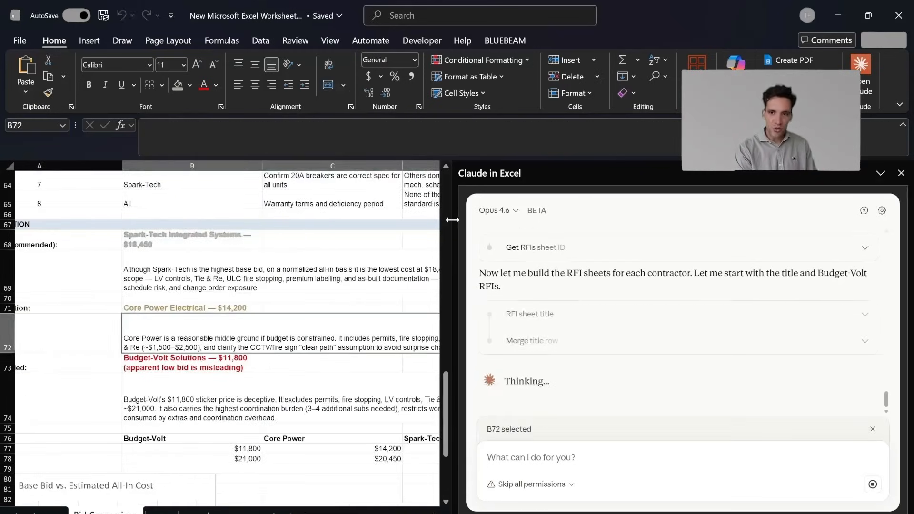
{"action": "left_click_drag", "start_coordinate": [457, 225], "coordinate": [551, 225]}
{"action": "scroll", "coordinate": [292, 312], "scroll_direction": "up", "scroll_amount": 3}
{"action": "scroll", "coordinate": [293, 312], "scroll_direction": "up", "scroll_amount": 15}
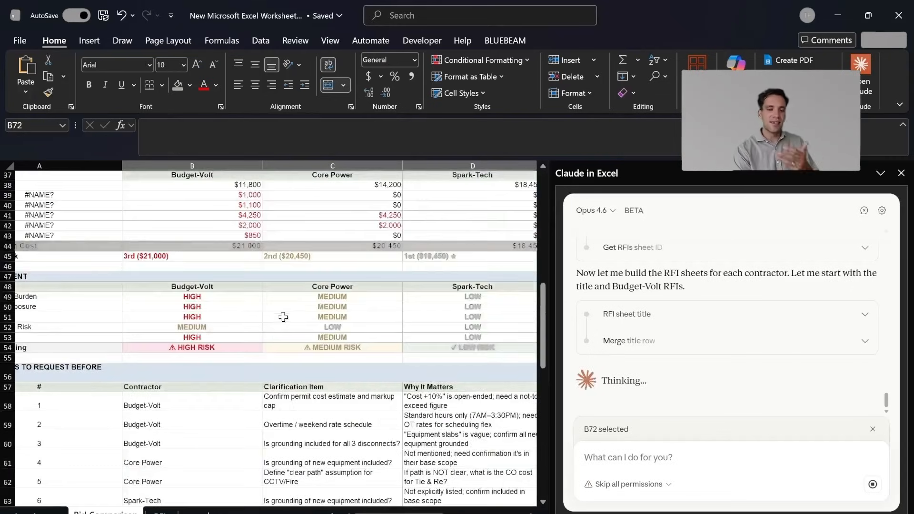
{"action": "scroll", "coordinate": [311, 260], "scroll_direction": "up", "scroll_amount": 4}
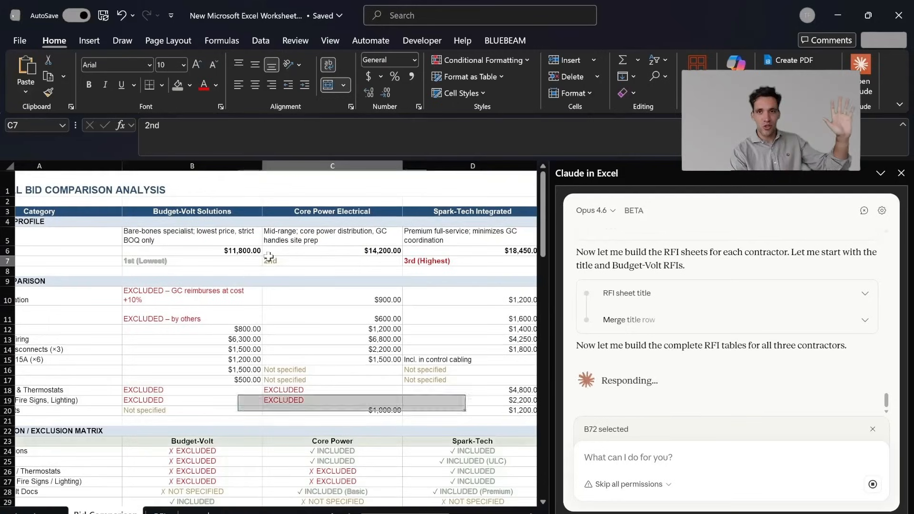
{"action": "left_click", "coordinate": [232, 240]}
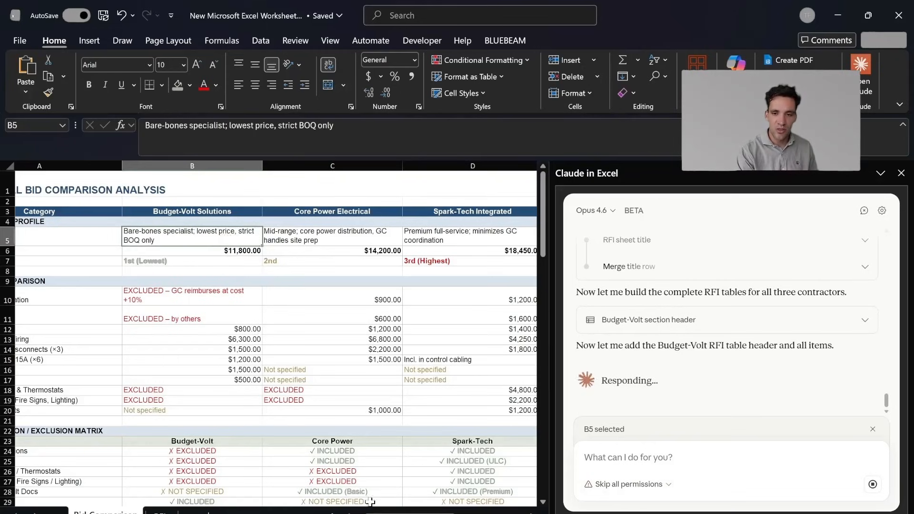
{"action": "scroll", "coordinate": [367, 500], "scroll_direction": "left", "scroll_amount": 2}
{"action": "left_click", "coordinate": [253, 340]}
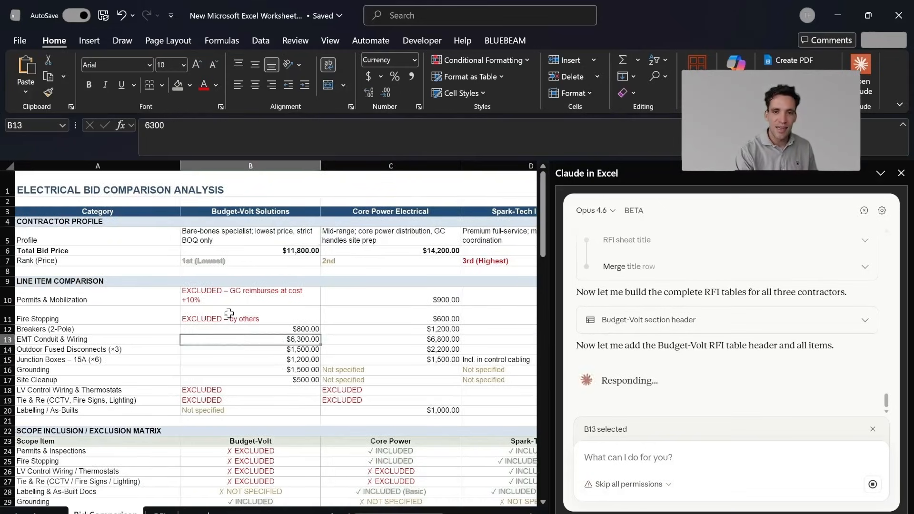
- Bold the line item names from Fire Stopping to Labelling / As-Builts and undo the formatting
{"action": "double_click", "coordinate": [229, 314]}
{"action": "left_click", "coordinate": [112, 335]}
{"action": "left_click_drag", "start_coordinate": [114, 317], "coordinate": [117, 418]}
{"action": "key", "text": "ctrl+b"}
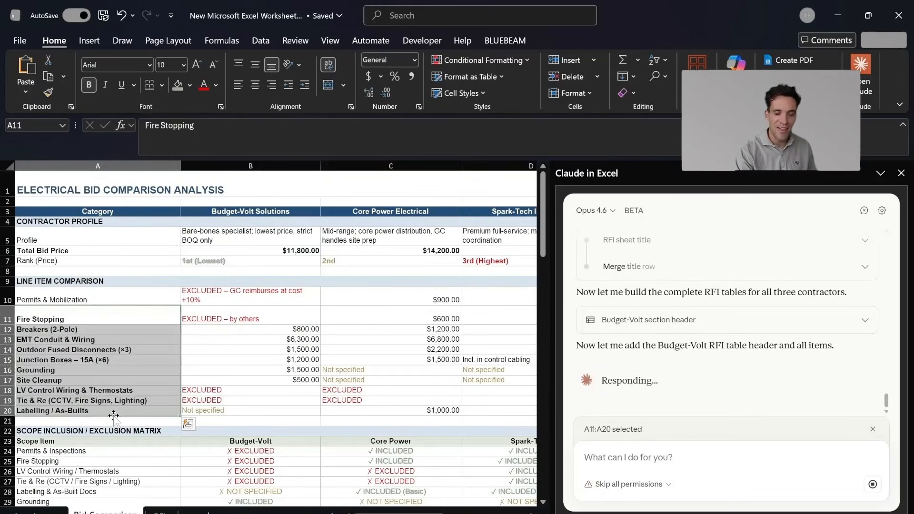
{"action": "key", "text": "ctrl+z"}
- Look over the scope inclusion matrix and normalized cost comparison while Claude builds the RFI tables
{"action": "scroll", "coordinate": [122, 324], "scroll_direction": "down", "scroll_amount": 3}
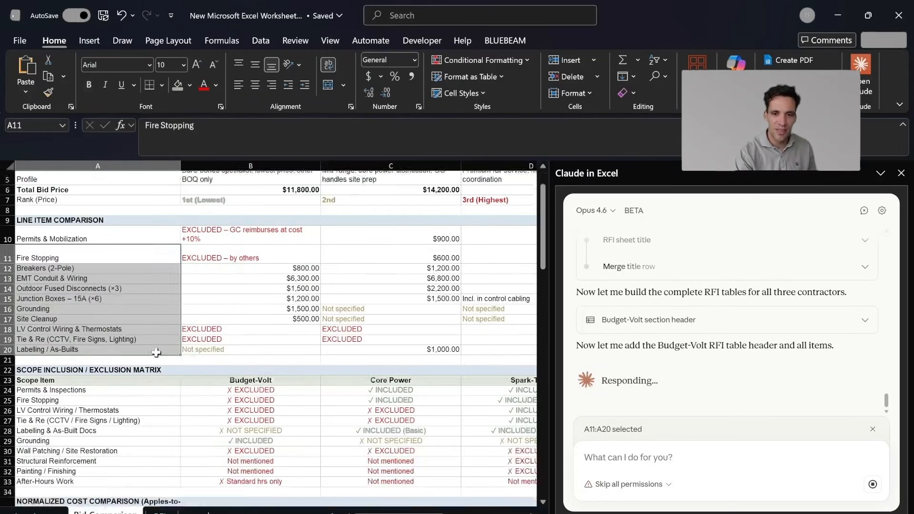
{"action": "scroll", "coordinate": [293, 279], "scroll_direction": "down", "scroll_amount": 4}
{"action": "left_click", "coordinate": [168, 319]}
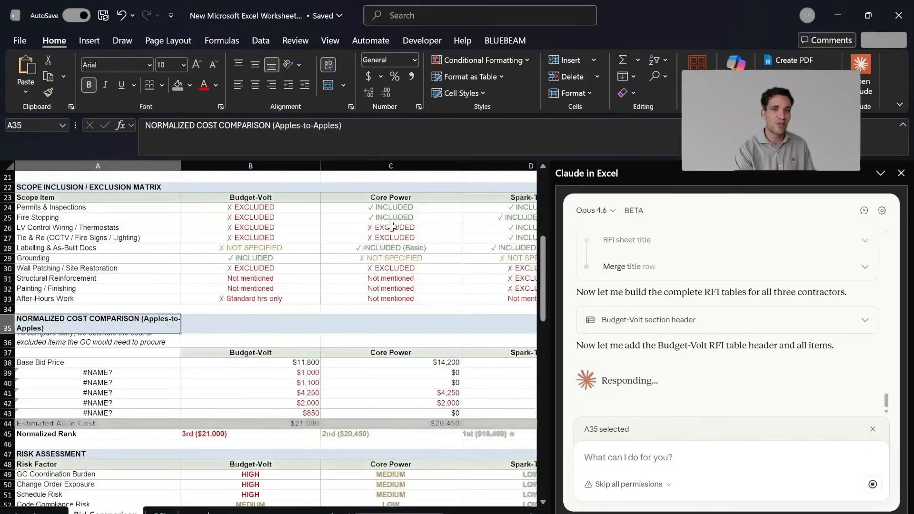
{"action": "scroll", "coordinate": [298, 280], "scroll_direction": "down", "scroll_amount": 1}
{"action": "left_click", "coordinate": [199, 279]}
{"action": "scroll", "coordinate": [204, 260], "scroll_direction": "up", "scroll_amount": 5}
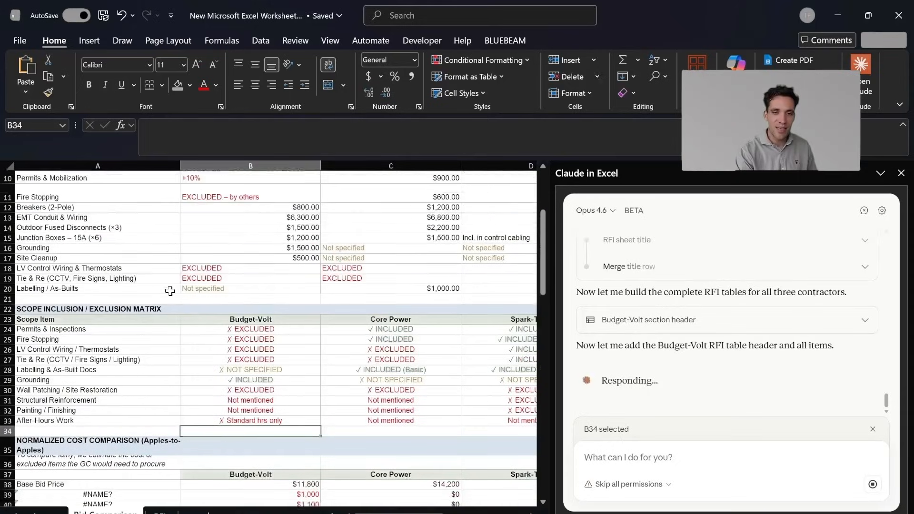
{"action": "scroll", "coordinate": [170, 291], "scroll_direction": "up", "scroll_amount": 1}
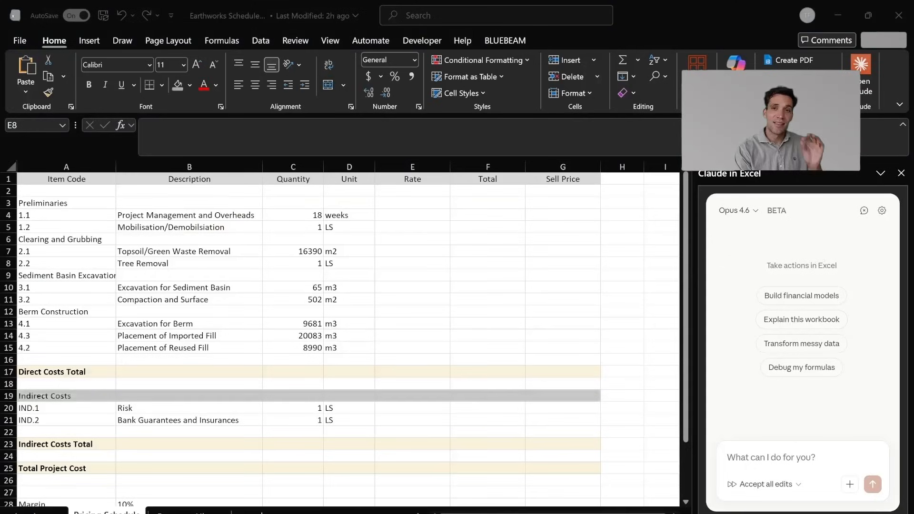
- Examine the Pricing Schedule in the Earthworks Schedule workbook, highlighting the item descriptions, quantities and units
{"action": "left_click_drag", "start_coordinate": [43, 203], "coordinate": [190, 215]}
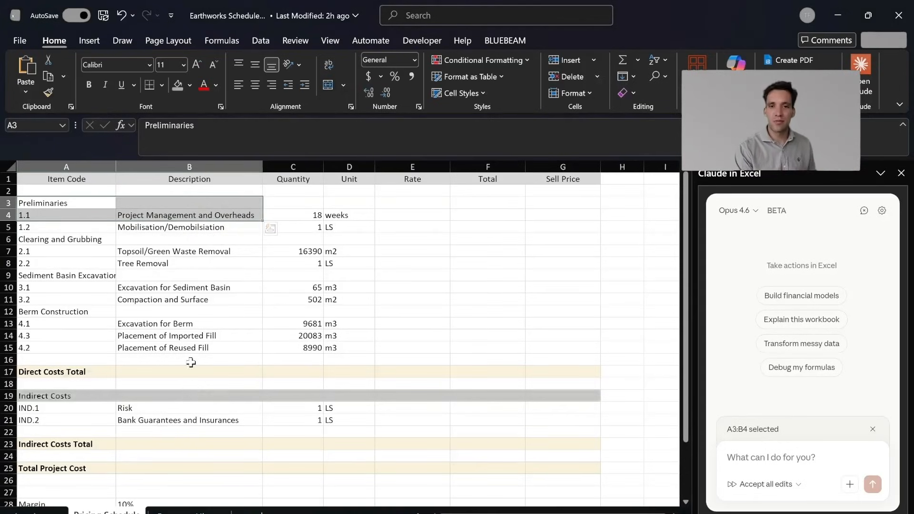
{"action": "left_click", "coordinate": [188, 311]}
{"action": "left_click_drag", "start_coordinate": [86, 166], "coordinate": [412, 166]}
{"action": "left_click", "coordinate": [343, 239]}
{"action": "left_click_drag", "start_coordinate": [127, 212], "coordinate": [356, 340]}
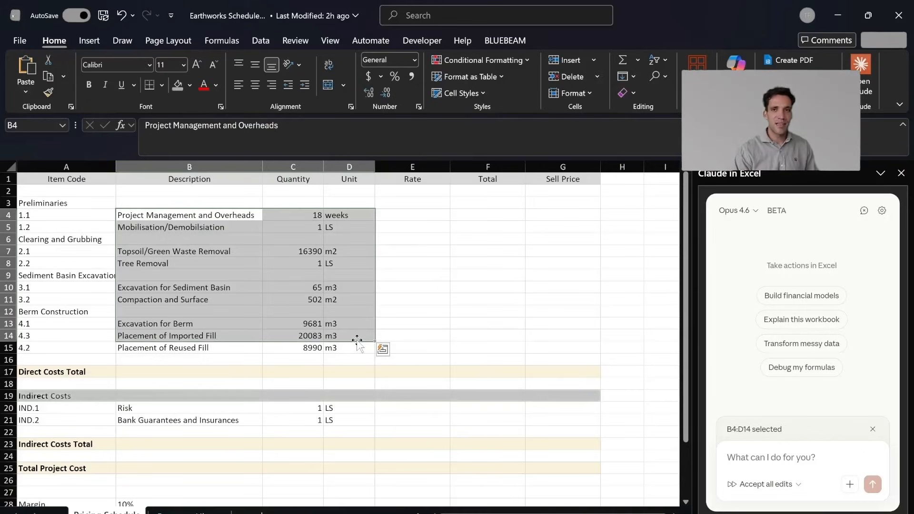
- Compare the Pricing Schedule's line items and empty rate column with the resources and rates in the Resource Library sheet
{"action": "left_click", "coordinate": [416, 300]}
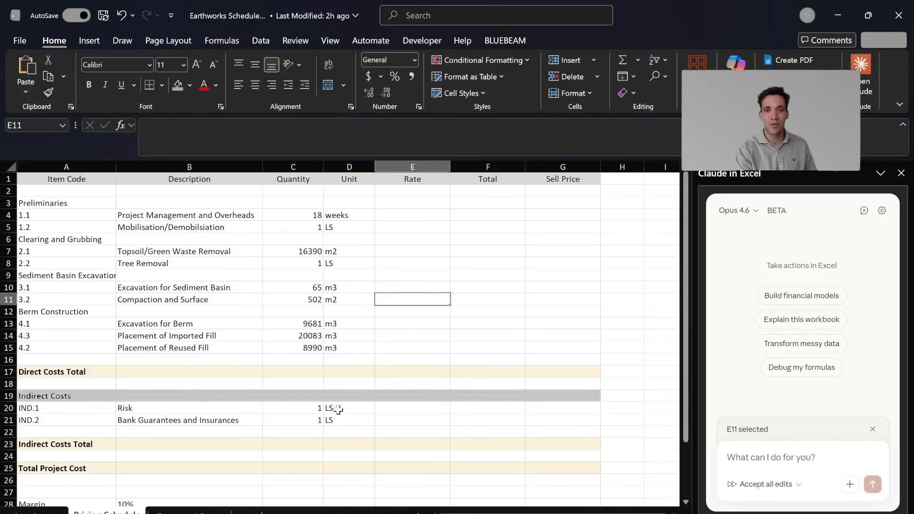
{"action": "scroll", "coordinate": [336, 373], "scroll_direction": "down", "scroll_amount": 1}
{"action": "scroll", "coordinate": [351, 352], "scroll_direction": "up", "scroll_amount": 1}
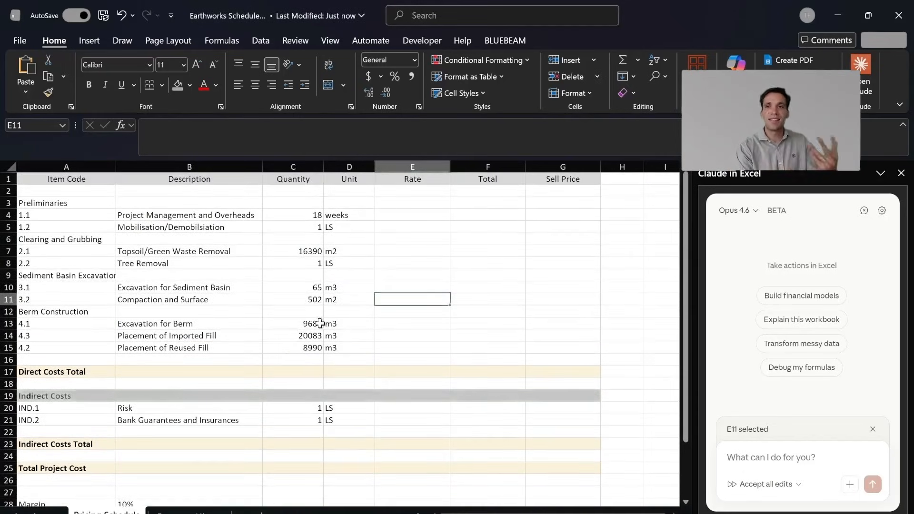
{"action": "left_click", "coordinate": [310, 238]}
{"action": "left_click", "coordinate": [188, 513]}
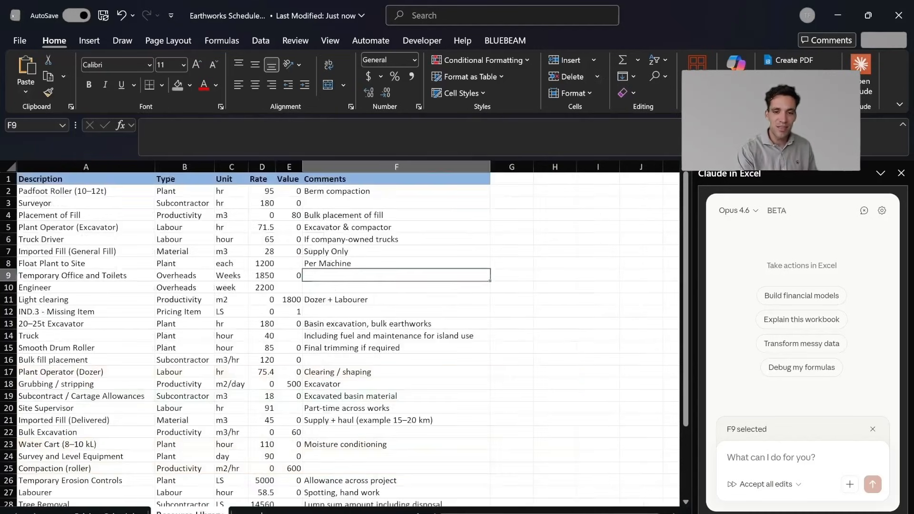
{"action": "left_click", "coordinate": [106, 513]}
{"action": "mouse_move", "coordinate": [71, 190]}
{"action": "left_mouse_down"}
{"action": "mouse_move", "coordinate": [77, 217]}
{"action": "mouse_move", "coordinate": [347, 320]}
{"action": "mouse_move", "coordinate": [358, 334]}
{"action": "left_mouse_up"}
{"action": "left_click", "coordinate": [181, 190]}
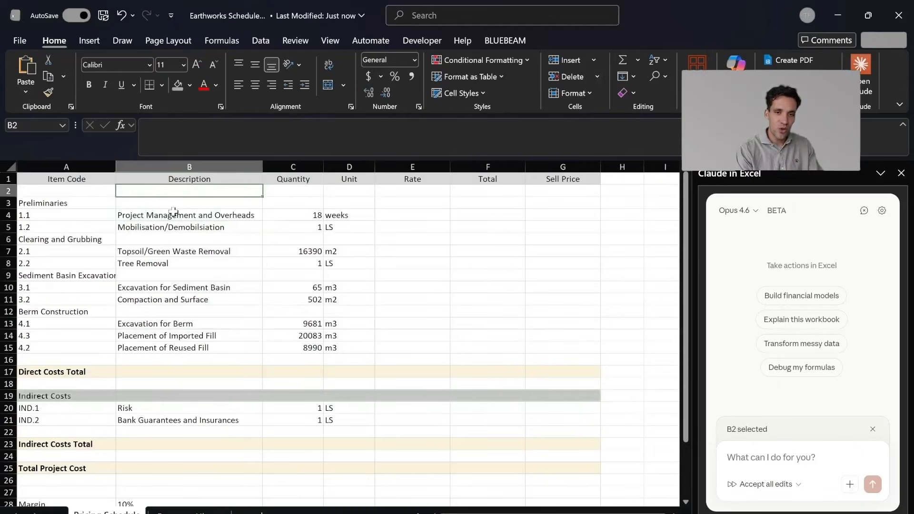
{"action": "left_click", "coordinate": [135, 201]}
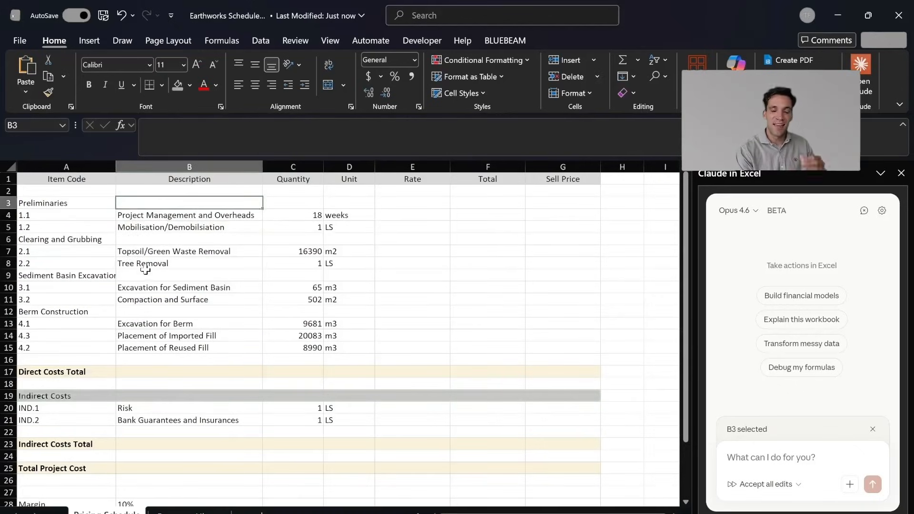
- Examine the Margin, Risk and Corporate Overheads percentages and the indirect cost items below the direct costs in the Pricing Schedule
{"action": "scroll", "coordinate": [235, 381], "scroll_direction": "down", "scroll_amount": 2}
{"action": "scroll", "coordinate": [204, 389], "scroll_direction": "up", "scroll_amount": 2}
{"action": "scroll", "coordinate": [104, 350], "scroll_direction": "down", "scroll_amount": 7}
{"action": "scroll", "coordinate": [85, 379], "scroll_direction": "up", "scroll_amount": 3}
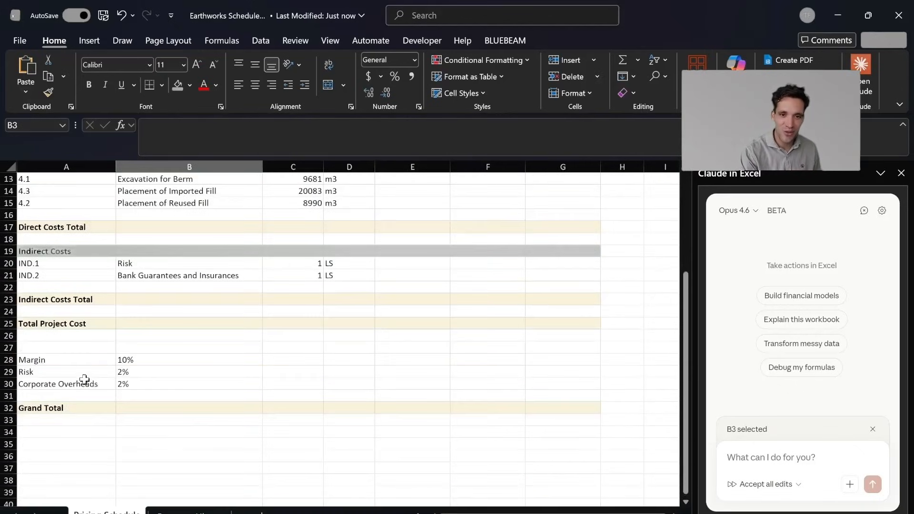
{"action": "left_click_drag", "start_coordinate": [85, 360], "coordinate": [241, 386]}
{"action": "scroll", "coordinate": [125, 367], "scroll_direction": "up", "scroll_amount": 3}
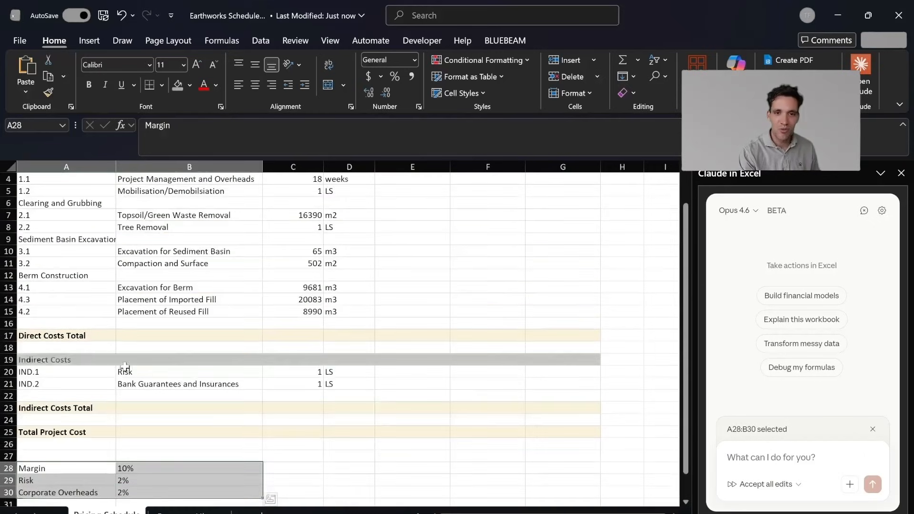
{"action": "left_click_drag", "start_coordinate": [92, 372], "coordinate": [370, 387]}
{"action": "scroll", "coordinate": [149, 361], "scroll_direction": "up", "scroll_amount": 1}
{"action": "left_click", "coordinate": [162, 348]}
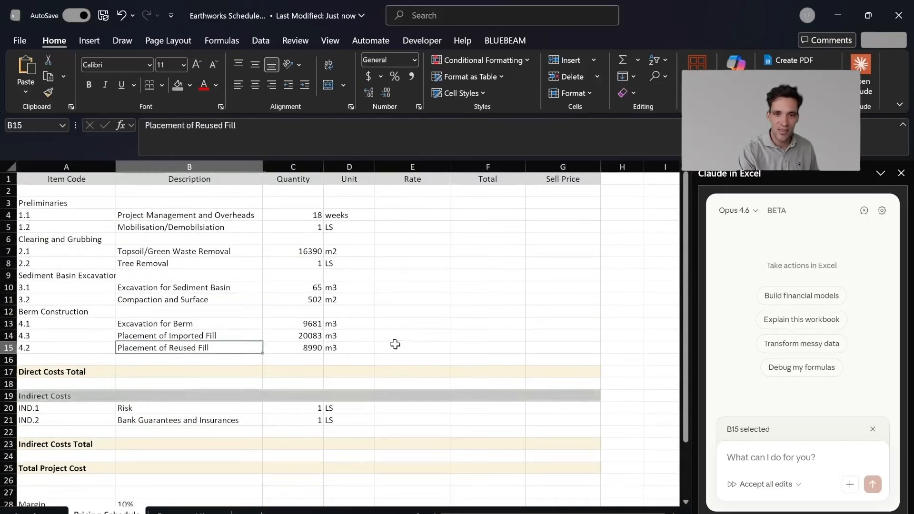
- Attach the Scope of Works.docx file to the Claude in Excel chat
{"action": "left_click_drag", "start_coordinate": [395, 344], "coordinate": [142, 265]}
{"action": "left_click", "coordinate": [848, 445]}
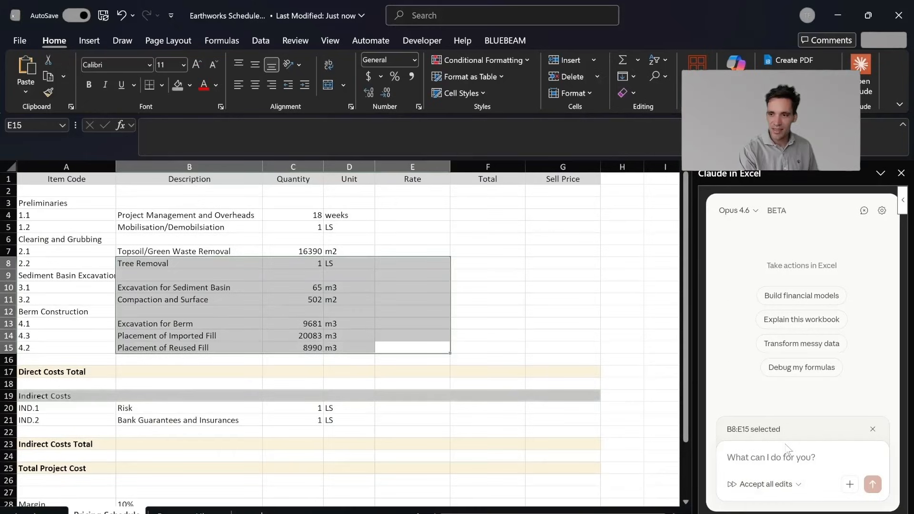
{"action": "left_click", "coordinate": [527, 302]}
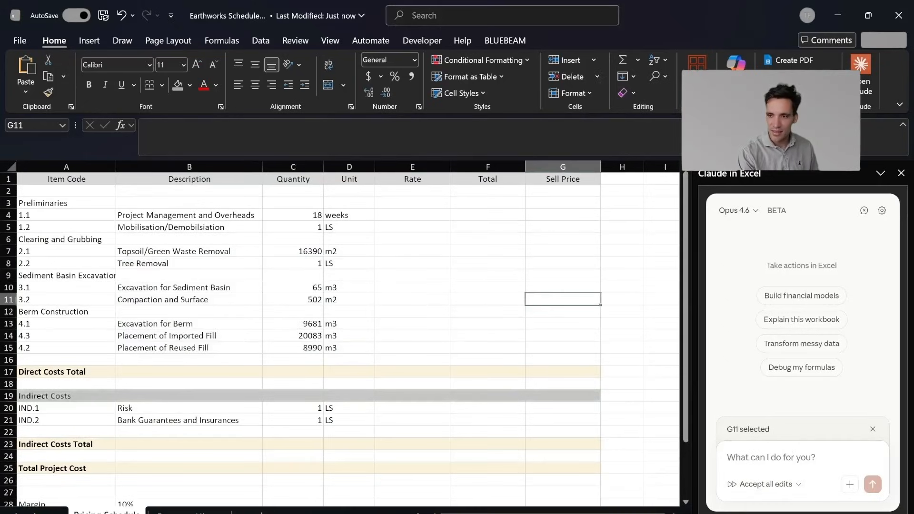
{"action": "key", "text": "alt+Tab"}
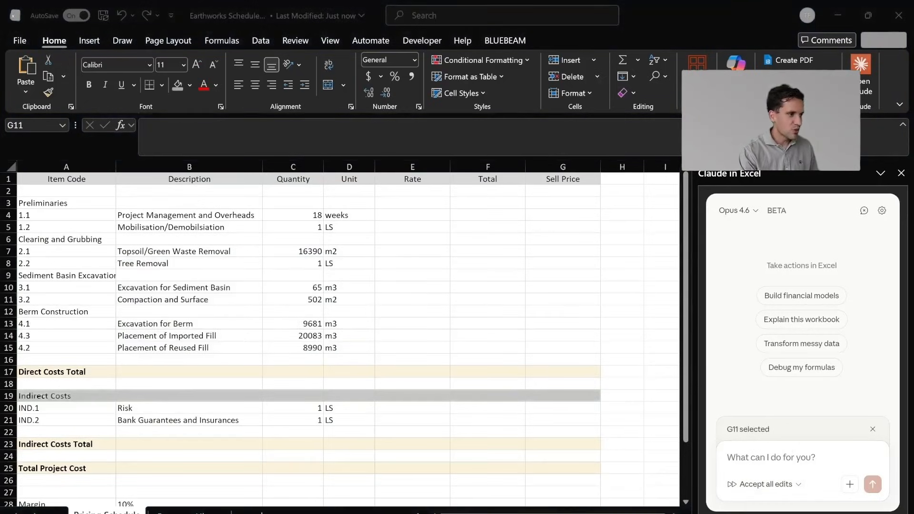
{"action": "left_click_drag", "start_coordinate": [904, 418], "coordinate": [820, 473]}
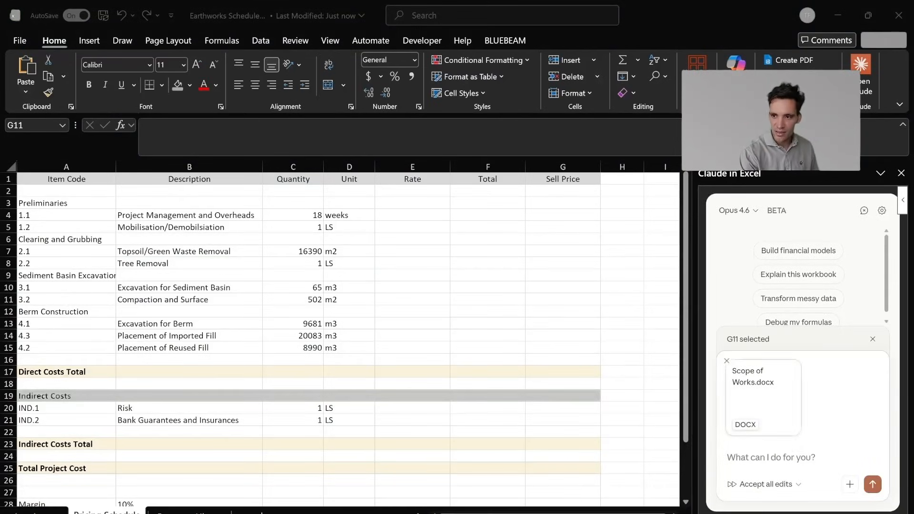
- Review the Resource Library's types, units, rates and productivity values and return to the Pricing Schedule sheet
{"action": "left_click", "coordinate": [187, 510]}
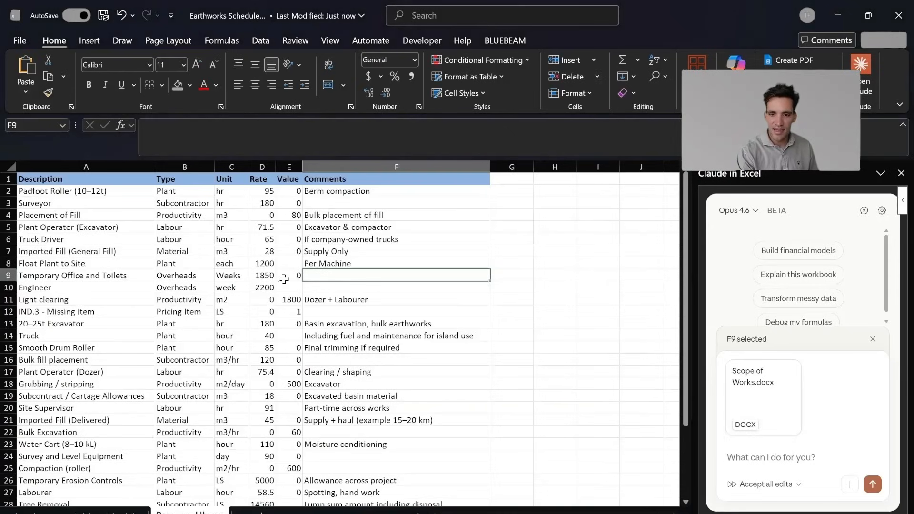
{"action": "key", "text": "Down"}
{"action": "key", "text": "Down"}
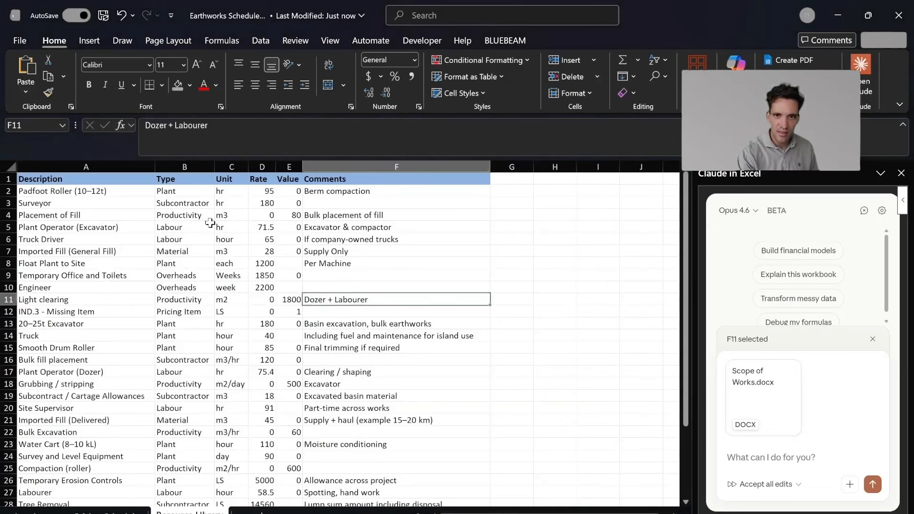
{"action": "scroll", "coordinate": [190, 285], "scroll_direction": "down", "scroll_amount": 3}
{"action": "scroll", "coordinate": [190, 291], "scroll_direction": "up", "scroll_amount": 3}
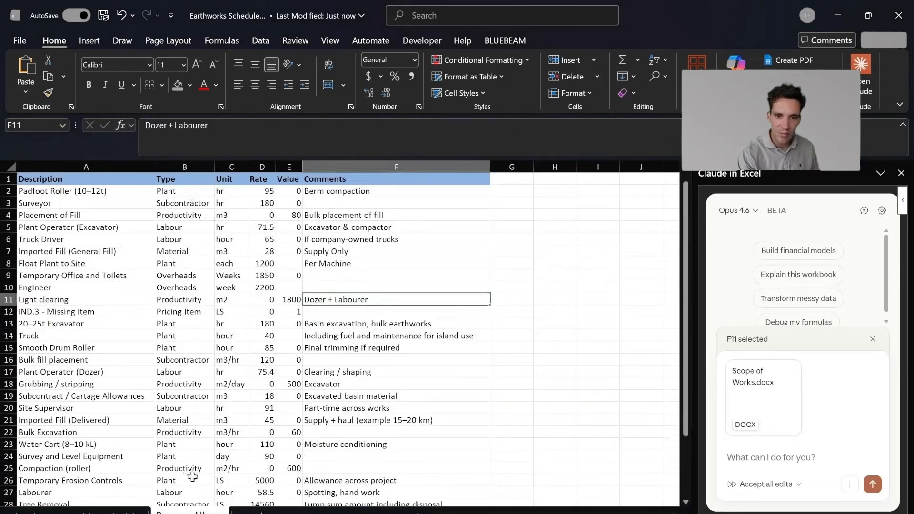
{"action": "left_click", "coordinate": [78, 512]}
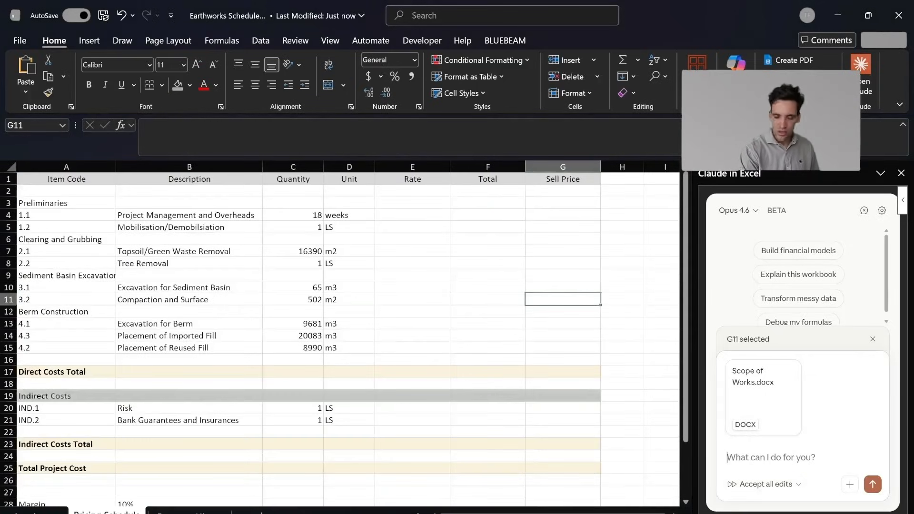
- Start the Claude prompt with "based on the pricing schedule with the quantities, please prepare a detailed estimate for this project"
{"action": "type", "text": "based on the pri"}
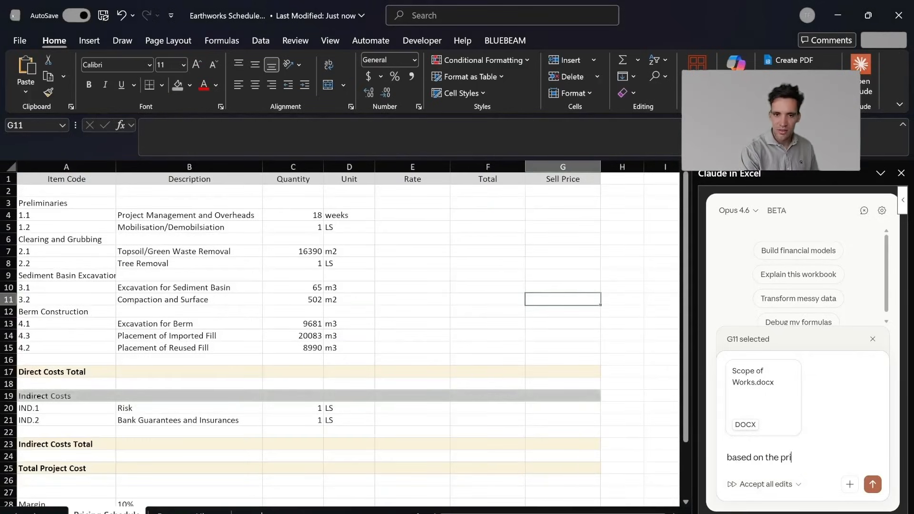
{"action": "type", "text": "cing schedule with the qu"}
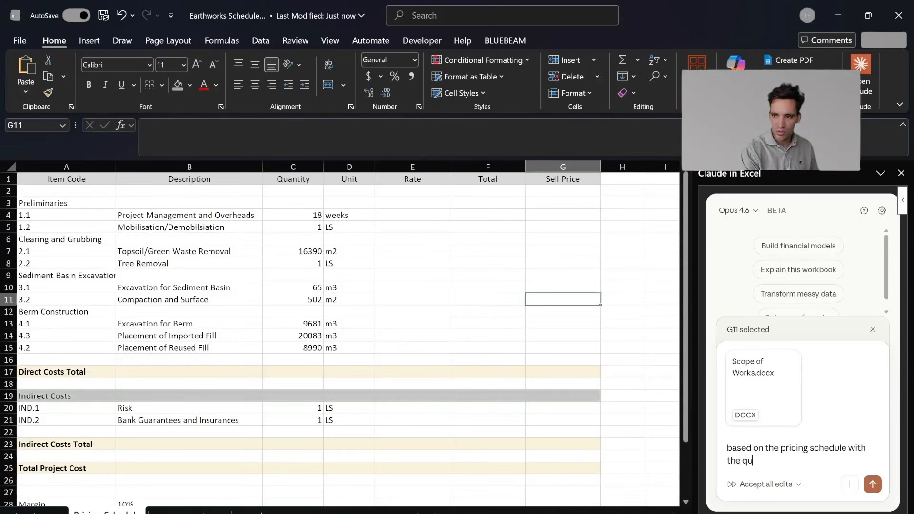
{"action": "type", "text": "antities, p"}
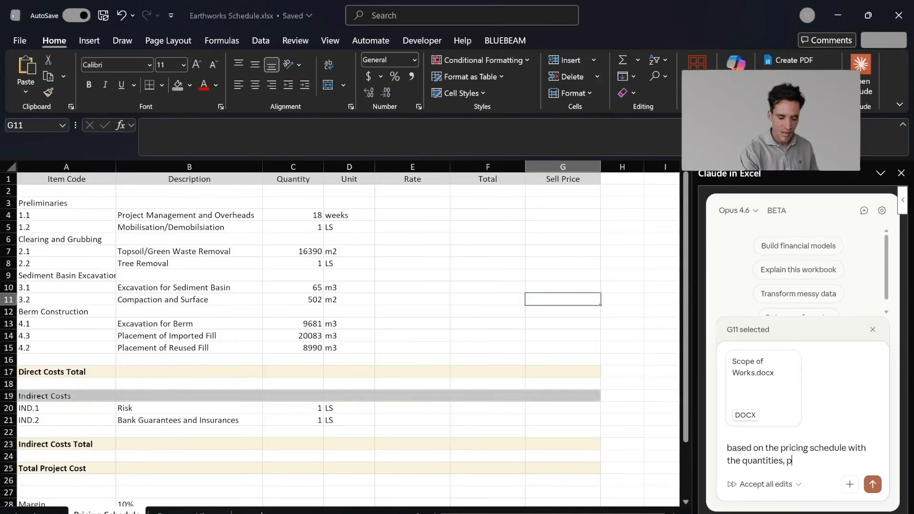
{"action": "type", "text": "lease prepare a deatield estimate for th"}
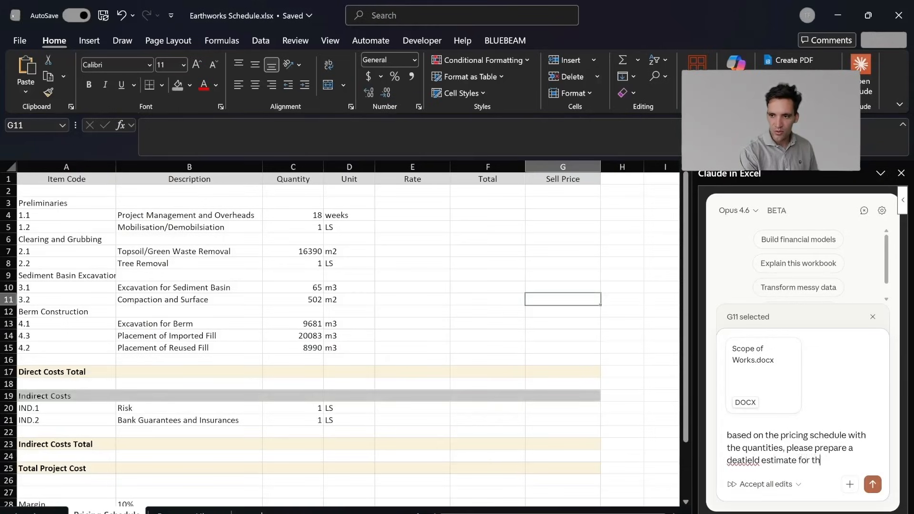
{"action": "type", "text": "is project"}
{"action": "key", "text": "shift+Return"}
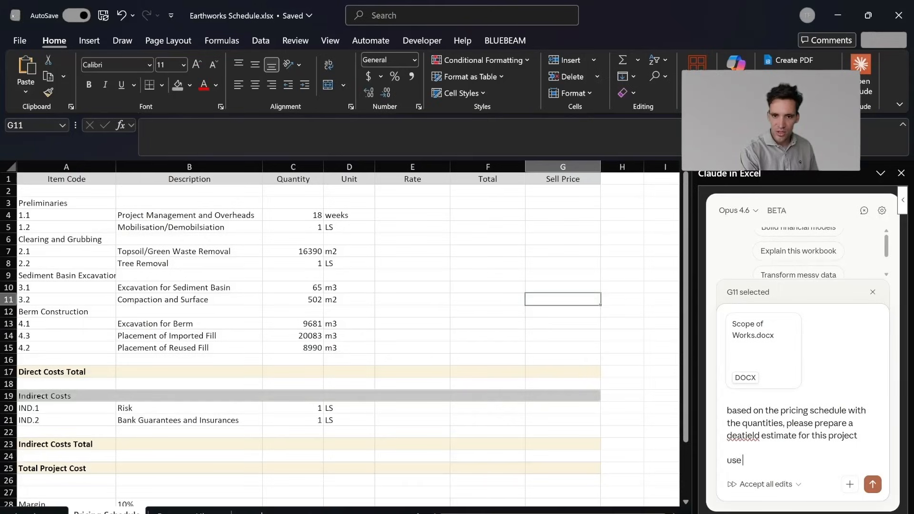
- Add "use the resource library i have provided" and "create one tab with workings for each item in the pricing schedule" to the prompt and send it
{"action": "type", "text": "use the resource library i h"}
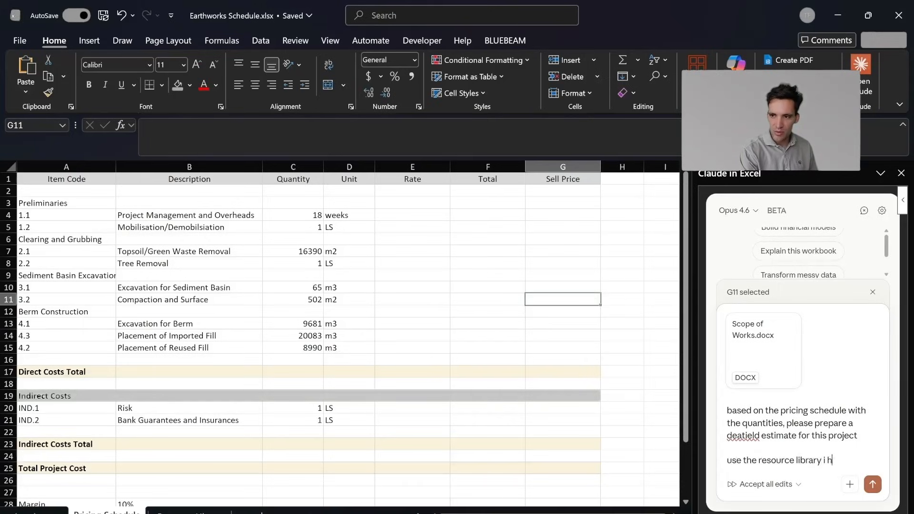
{"action": "type", "text": "ave provided"}
{"action": "key", "text": "shift+Return"}
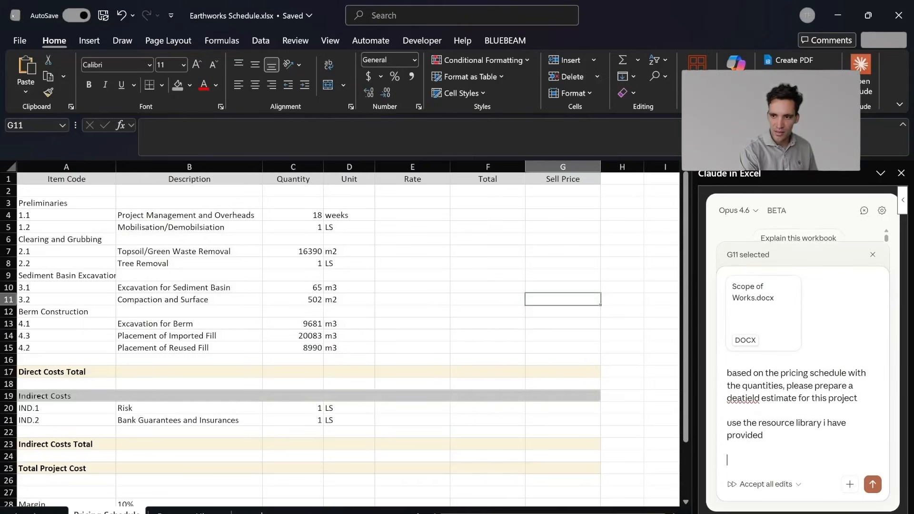
{"action": "type", "text": "create one tab with workings for e"}
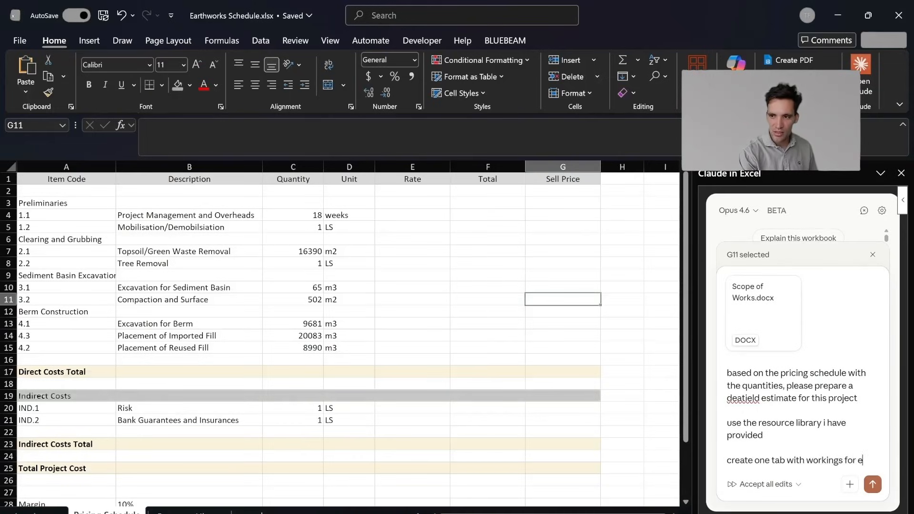
{"action": "type", "text": "ach it"}
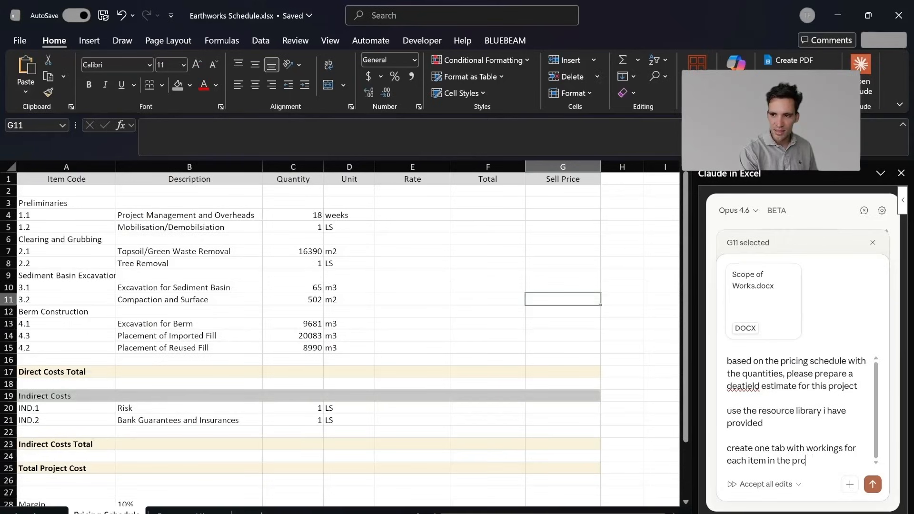
{"action": "type", "text": "em in the pricing sche"}
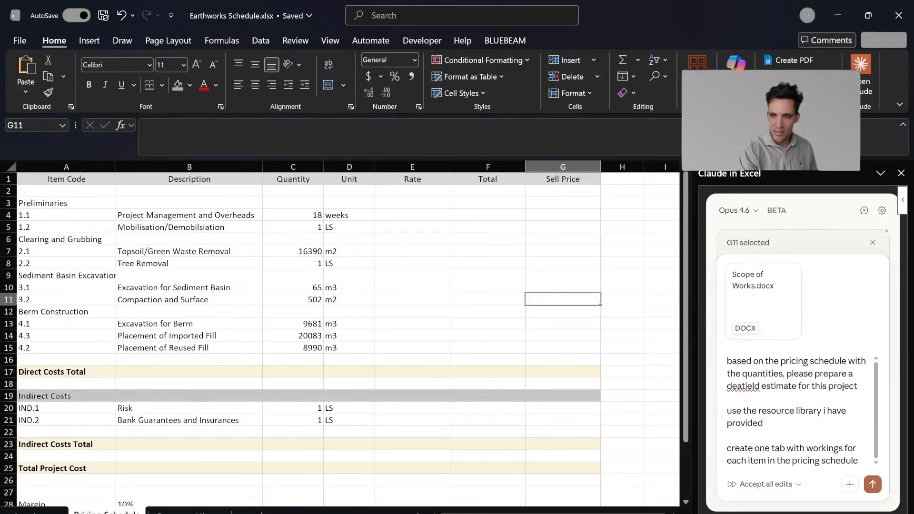
{"action": "type", "text": "dule"}
{"action": "key", "text": "Return"}
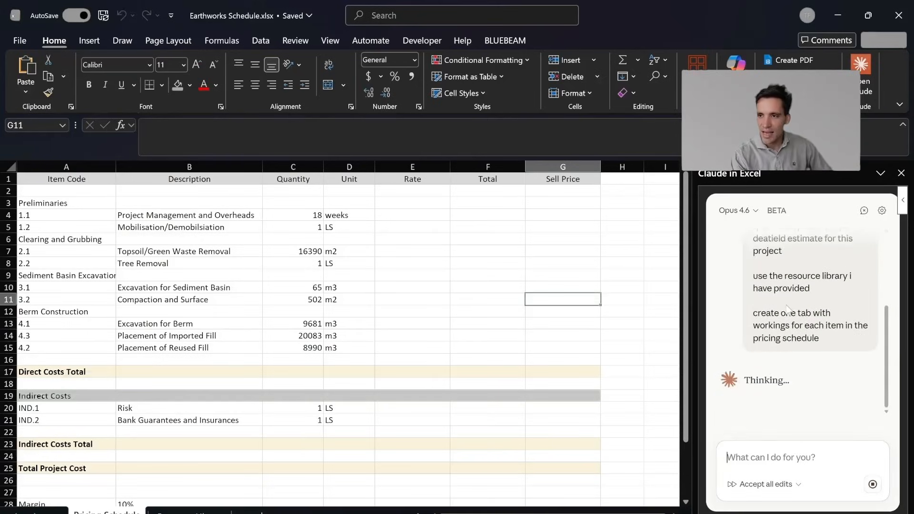
- Look over the submitted prompt, the Pricing Schedule and the Resource Library rates while Claude prepares the estimate
{"action": "scroll", "coordinate": [770, 337], "scroll_direction": "up", "scroll_amount": 2}
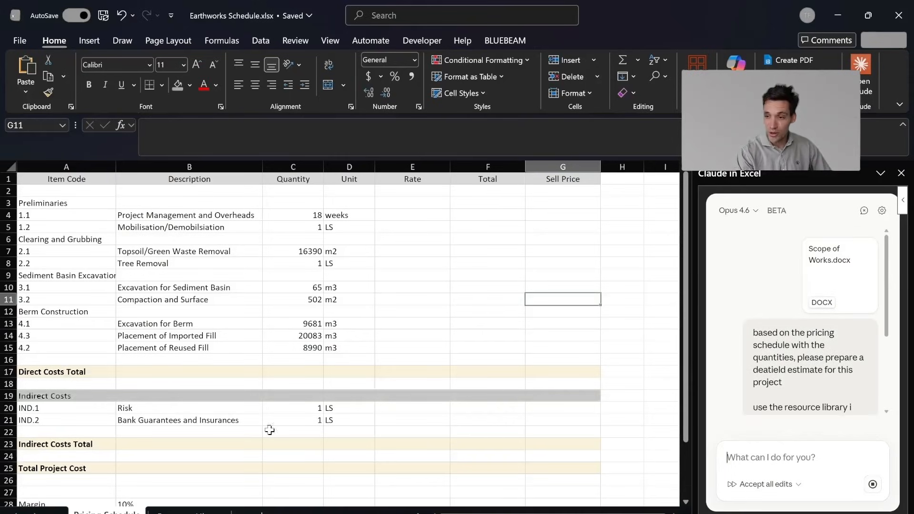
{"action": "left_click", "coordinate": [265, 336]}
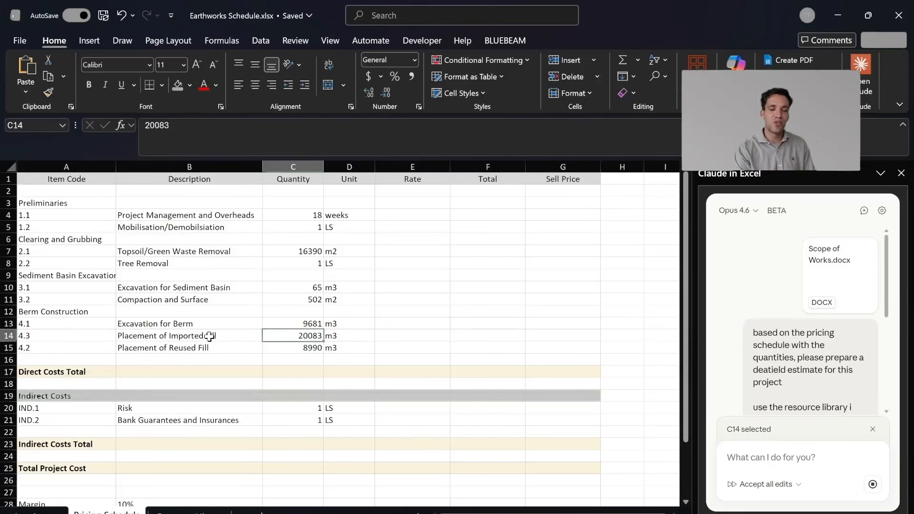
{"action": "scroll", "coordinate": [680, 383], "scroll_direction": "down", "scroll_amount": 3}
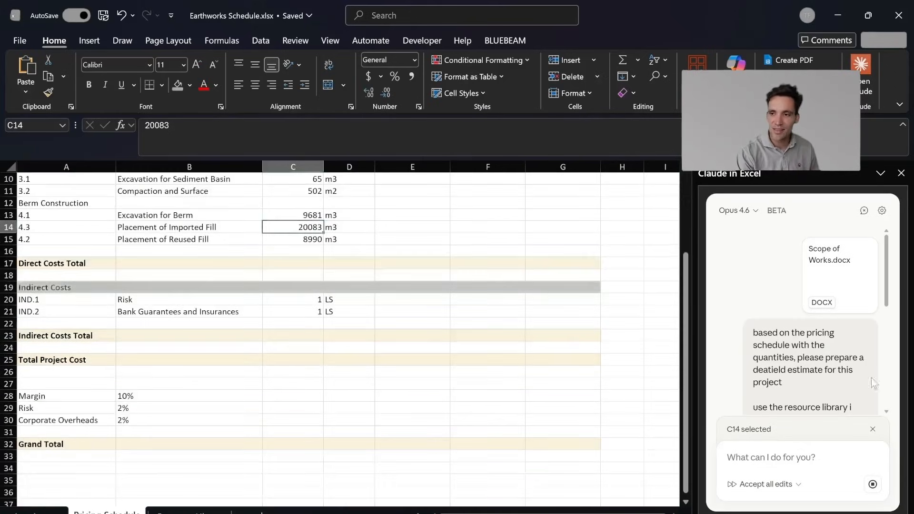
{"action": "left_click", "coordinate": [423, 325]}
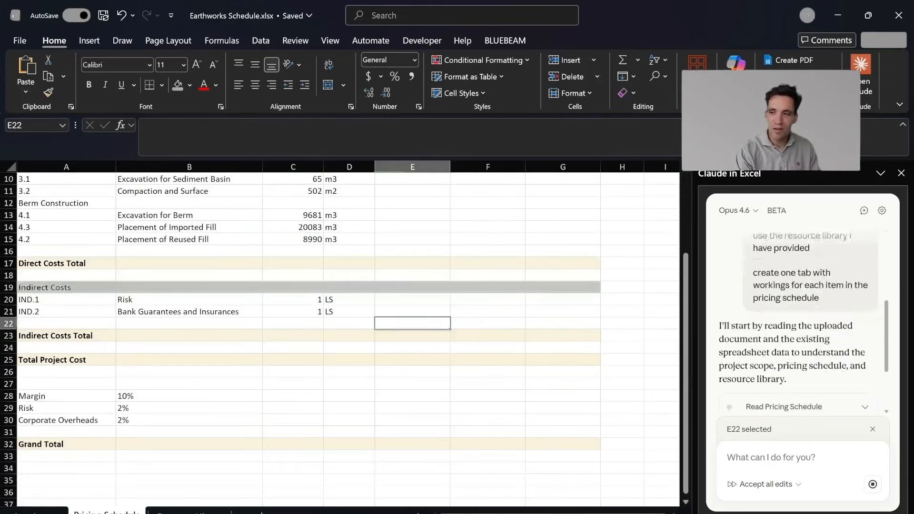
{"action": "scroll", "coordinate": [357, 320], "scroll_direction": "up", "scroll_amount": 3}
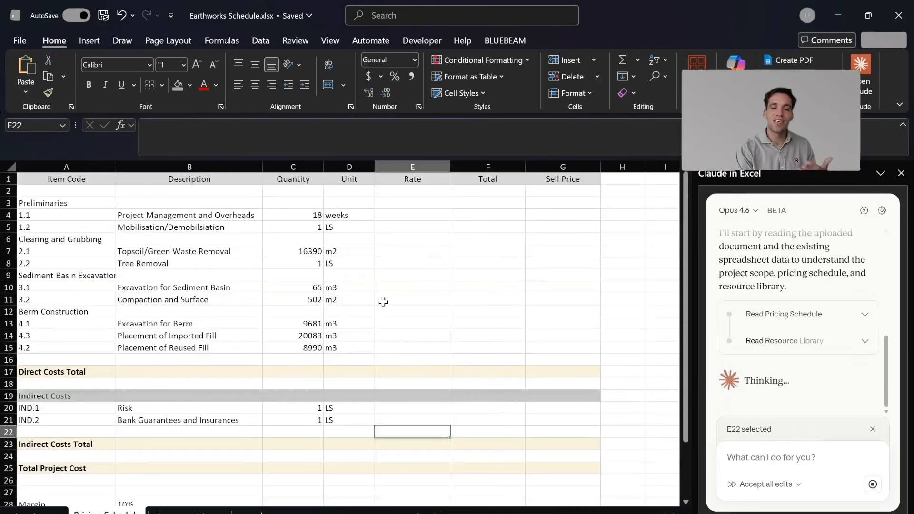
{"action": "left_click", "coordinate": [189, 512]}
{"action": "left_click", "coordinate": [293, 326]}
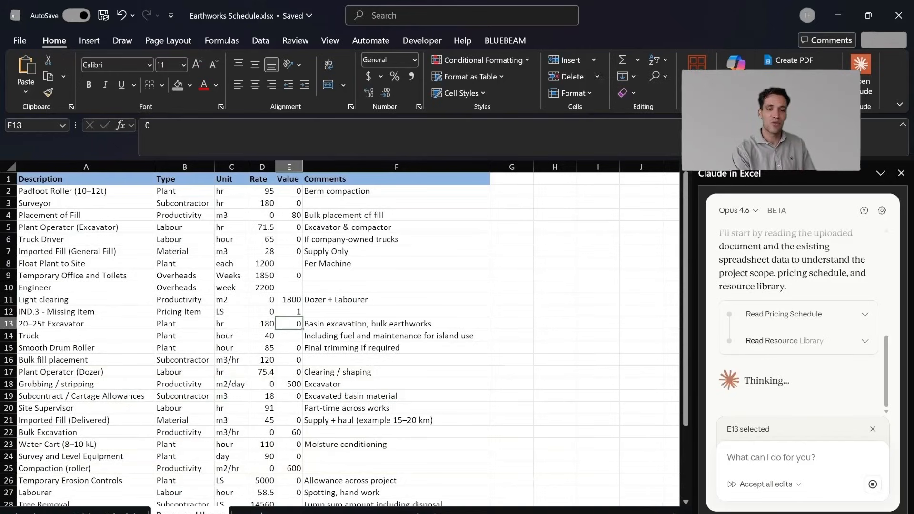
{"action": "left_click", "coordinate": [221, 231]}
{"action": "left_click", "coordinate": [266, 240]}
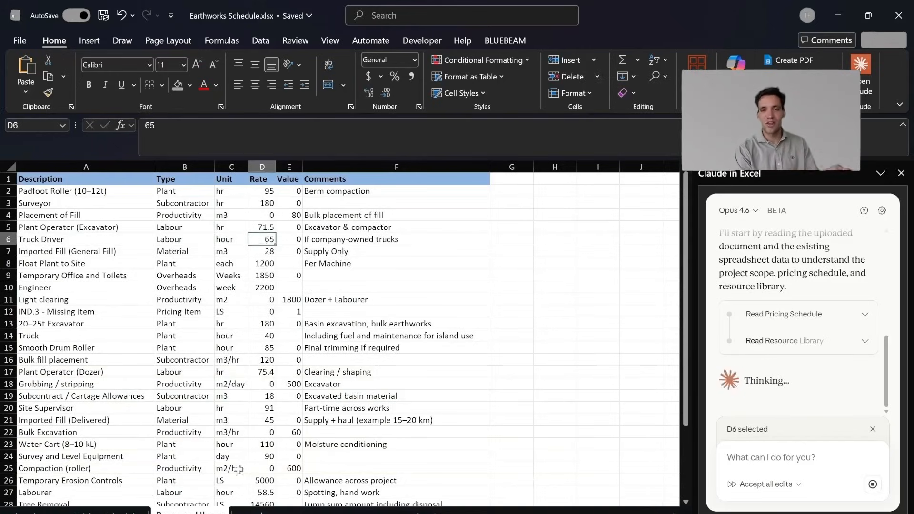
{"action": "left_click", "coordinate": [110, 513]}
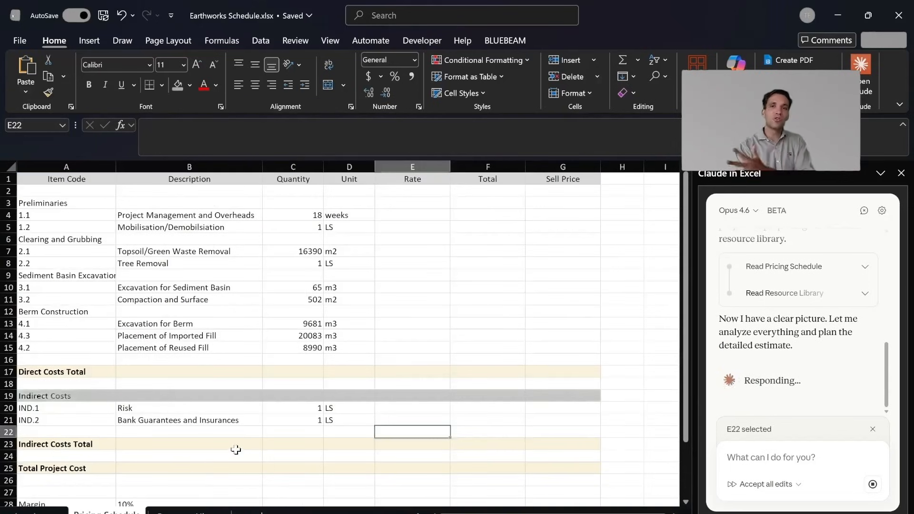
{"action": "key", "text": "ctrl+Page_Down"}
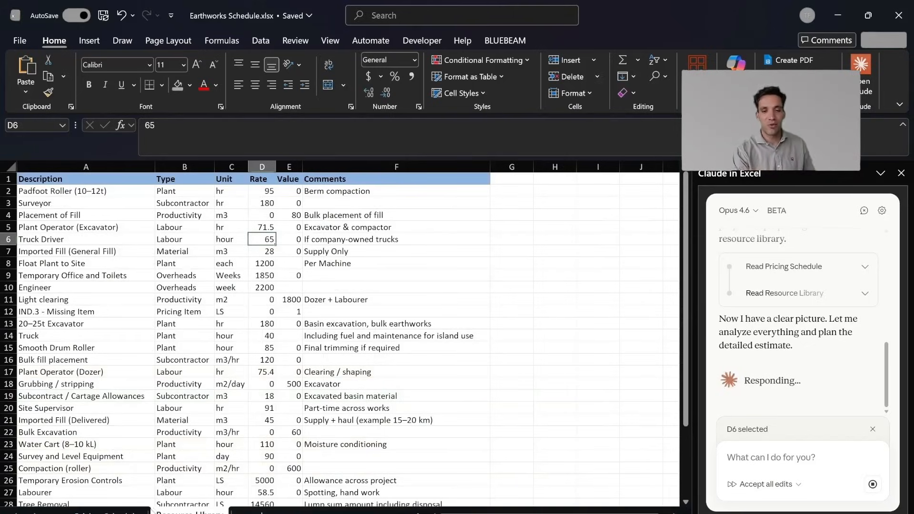
{"action": "key", "text": "ctrl+Page_Up"}
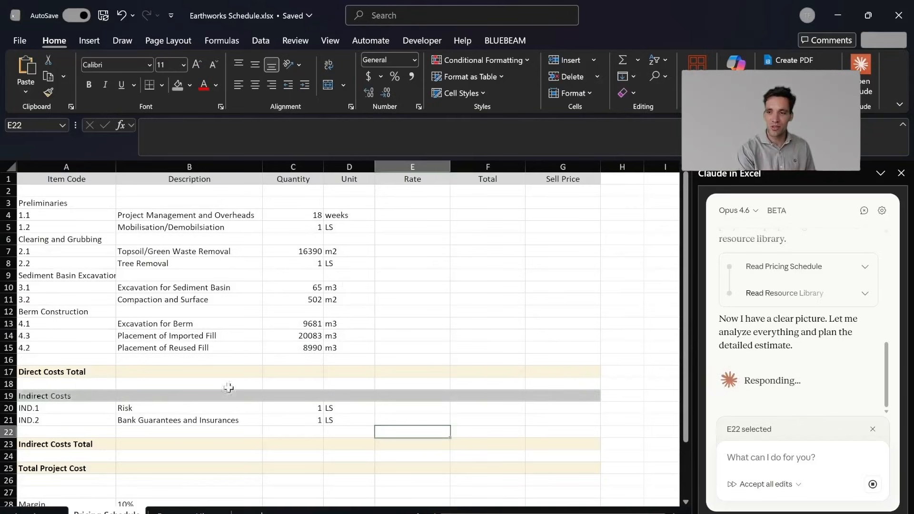
{"action": "left_click", "coordinate": [824, 368]}
{"action": "scroll", "coordinate": [823, 368], "scroll_direction": "up", "scroll_amount": 4}
{"action": "scroll", "coordinate": [824, 369], "scroll_direction": "down", "scroll_amount": 4}
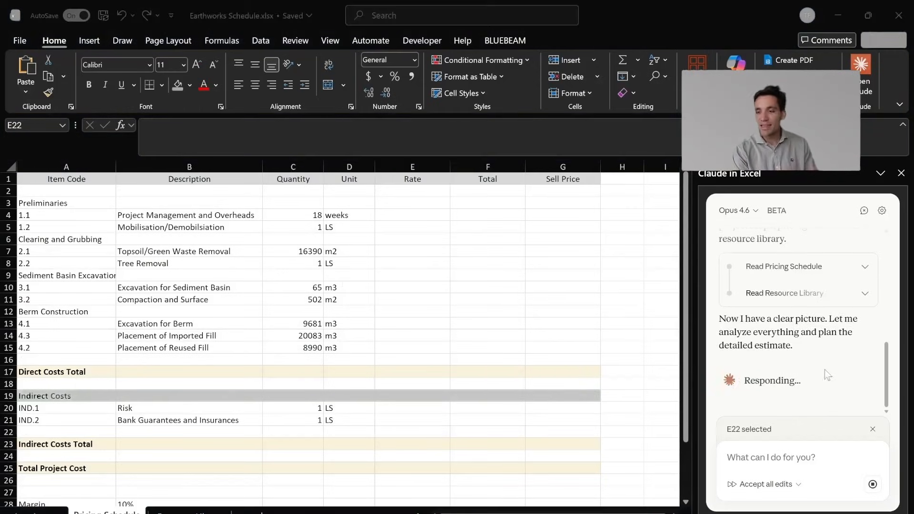
{"action": "left_click", "coordinate": [337, 239]}
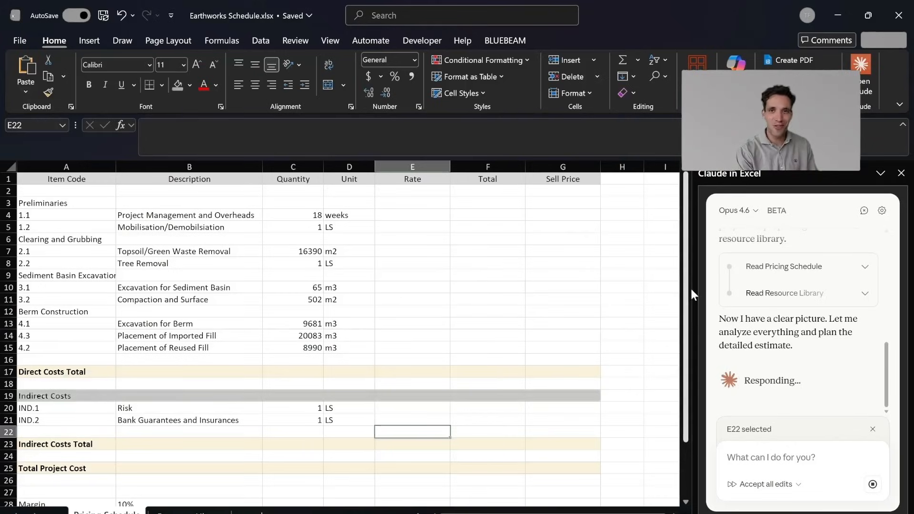
- Widen the Claude pane and look over the rates and totals filled into the Pricing Schedule
{"action": "left_click_drag", "start_coordinate": [691, 294], "coordinate": [537, 304]}
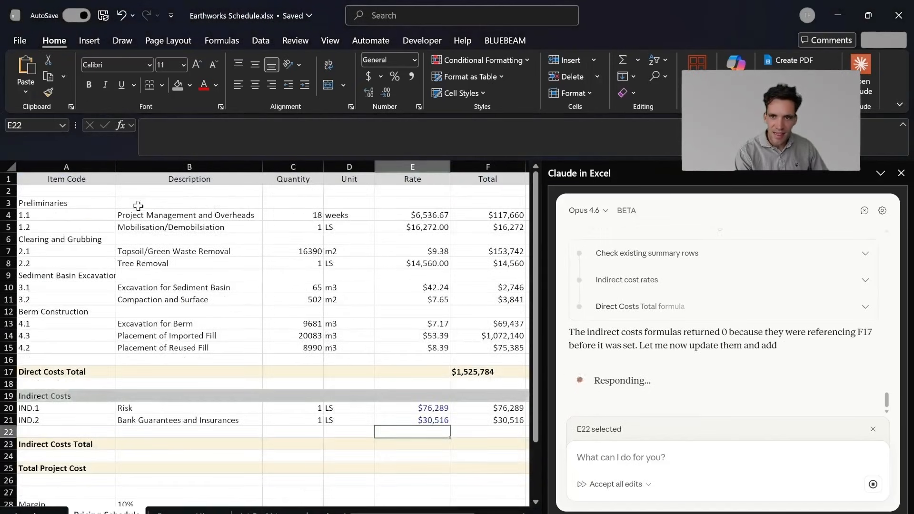
{"action": "left_click_drag", "start_coordinate": [138, 205], "coordinate": [426, 212]}
{"action": "left_click", "coordinate": [427, 212]}
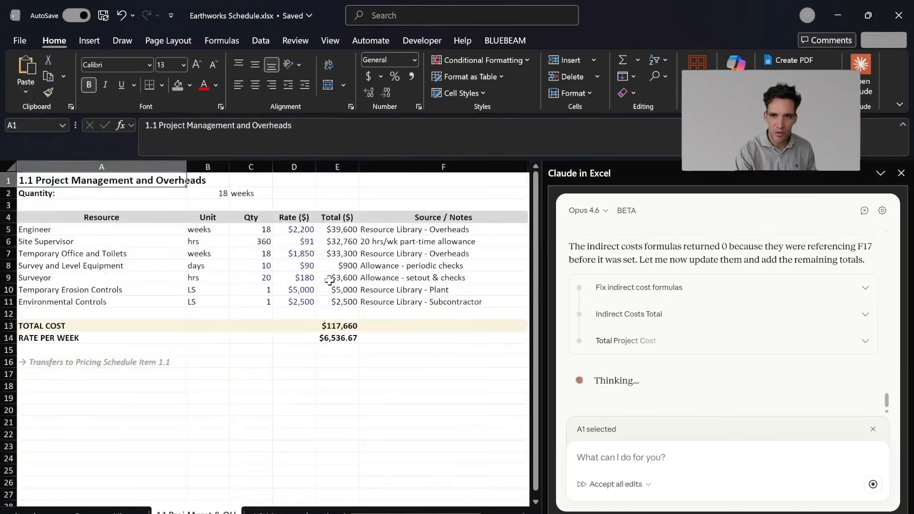
- Review the resources, quantities and source notes on the 1.1 Project Management and Overheads workings sheet
{"action": "left_click_drag", "start_coordinate": [164, 230], "coordinate": [210, 230]}
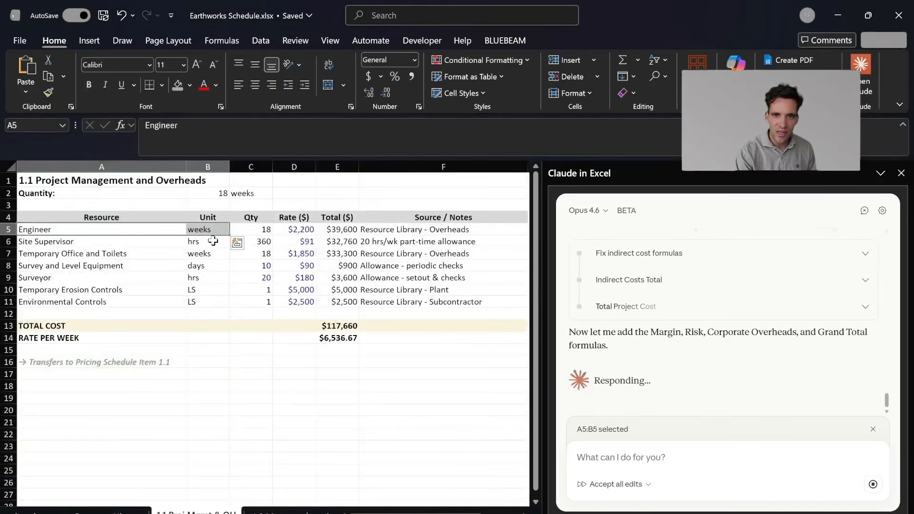
{"action": "left_click", "coordinate": [251, 232]}
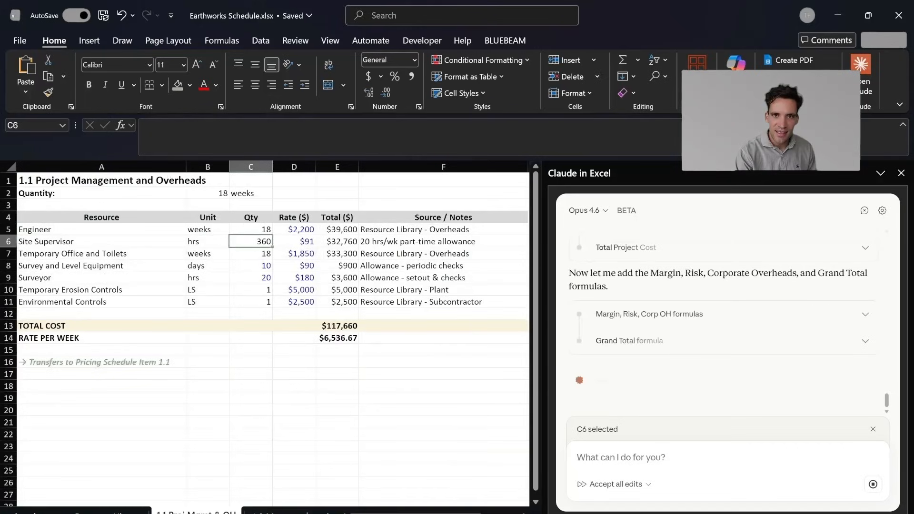
{"action": "left_click", "coordinate": [386, 243]}
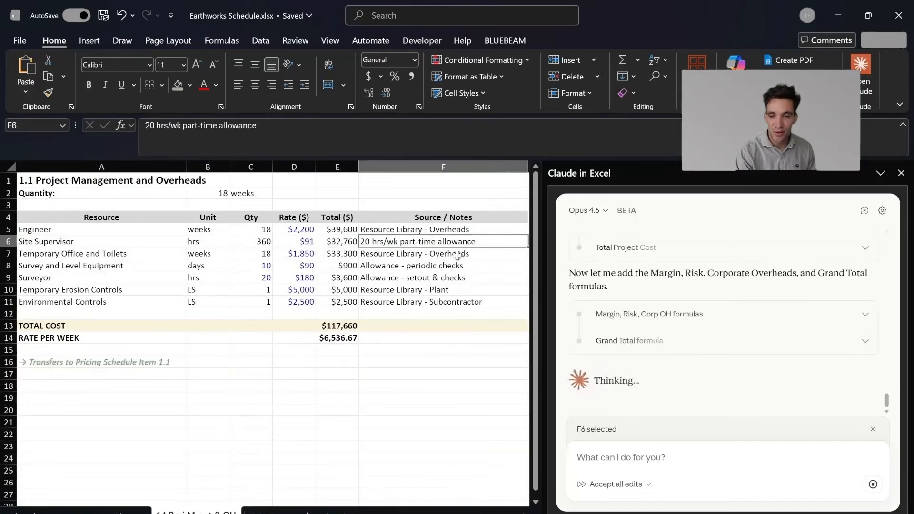
{"action": "left_click", "coordinate": [416, 257]}
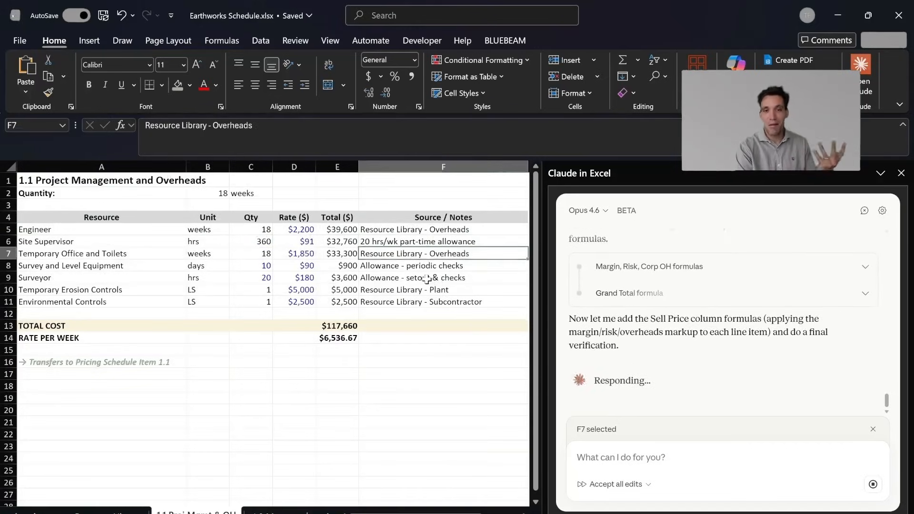
{"action": "left_click", "coordinate": [394, 269]}
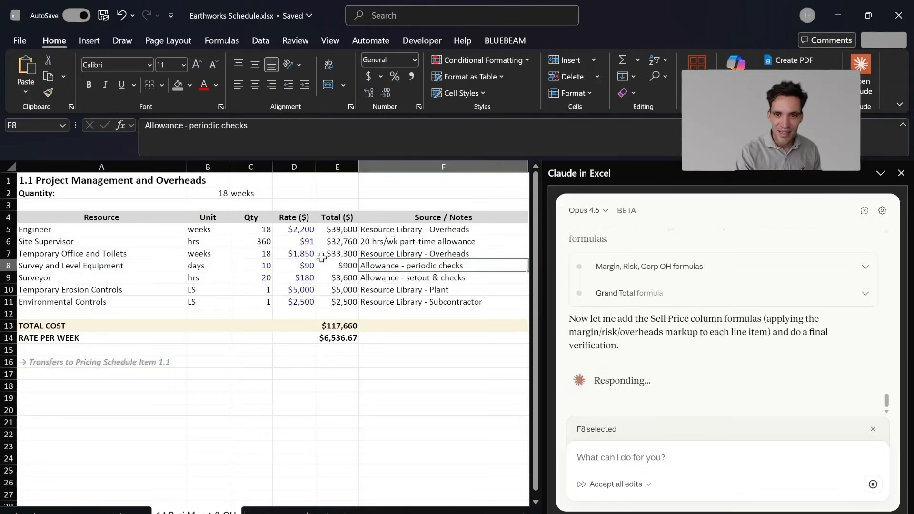
{"action": "left_click_drag", "start_coordinate": [90, 282], "coordinate": [109, 291]}
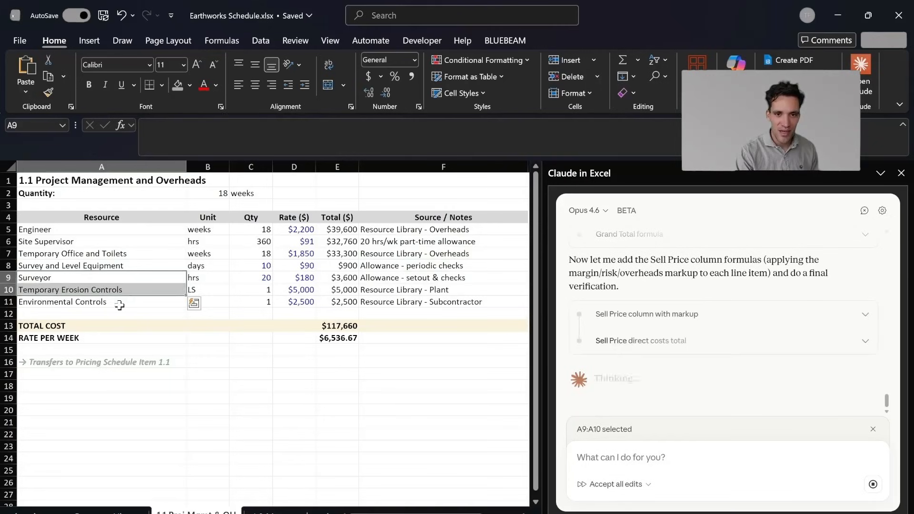
{"action": "left_click", "coordinate": [119, 305]}
{"action": "scroll", "coordinate": [143, 317], "scroll_direction": "down", "scroll_amount": 2}
{"action": "scroll", "coordinate": [143, 316], "scroll_direction": "up", "scroll_amount": 2}
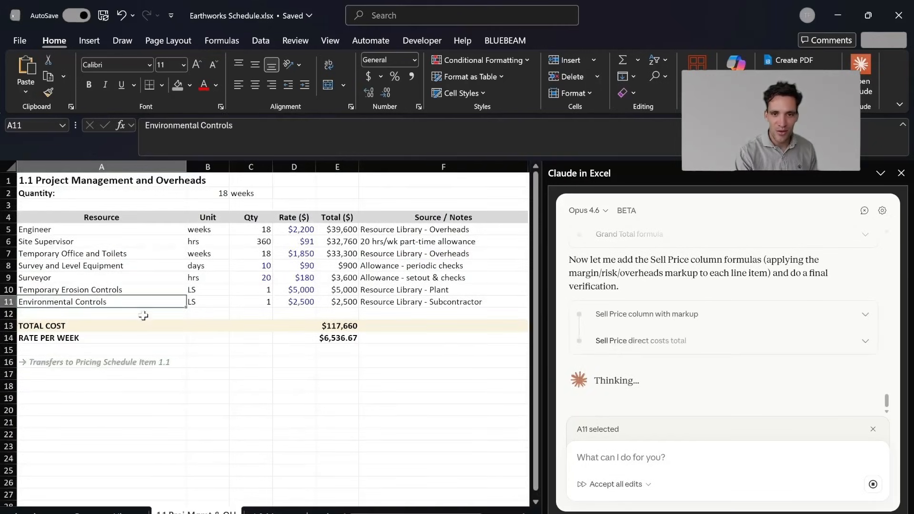
- Widen the Total column on the 1.2 Mobilisation / Demobilisation sheet and check its plant float and labourer quantities
{"action": "left_click", "coordinate": [277, 513]}
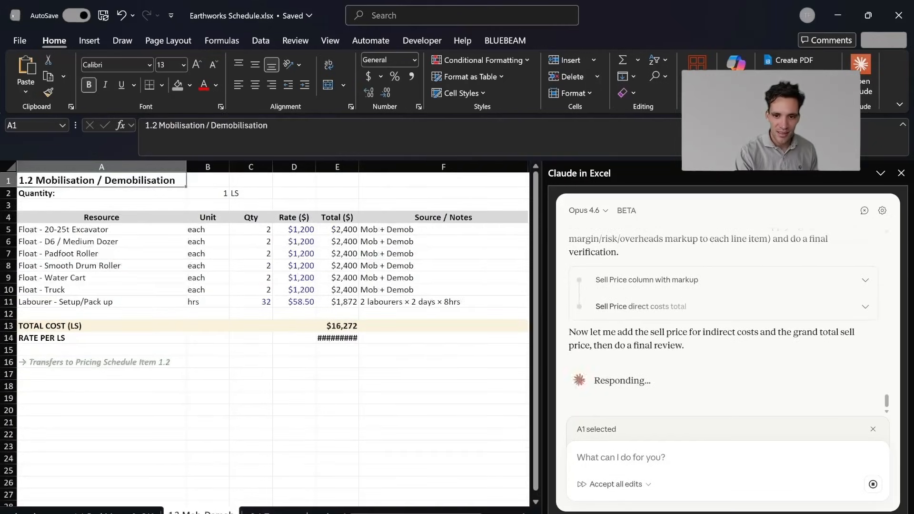
{"action": "left_click", "coordinate": [198, 346]}
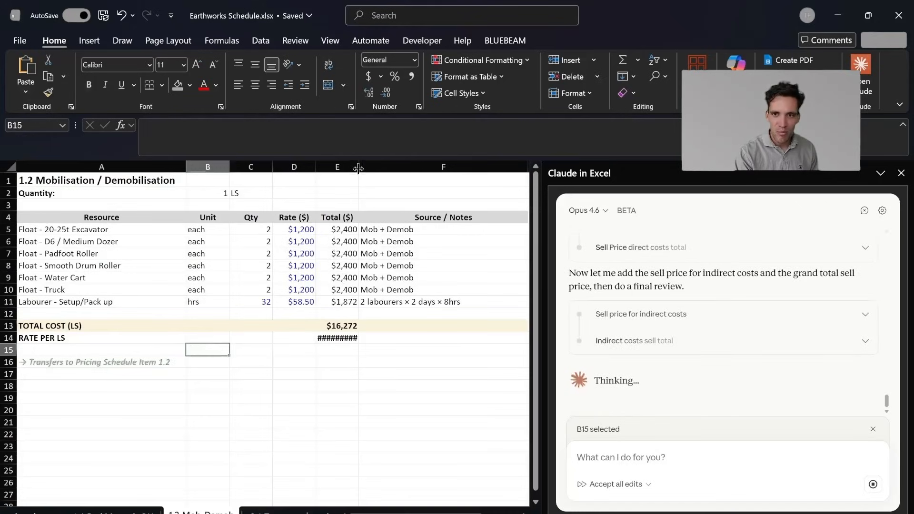
{"action": "left_click_drag", "start_coordinate": [78, 227], "coordinate": [238, 310]}
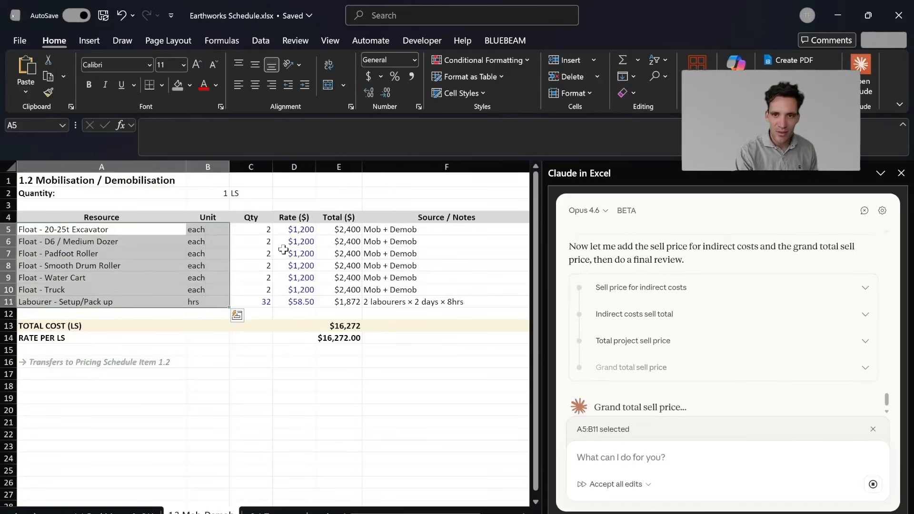
{"action": "left_click", "coordinate": [249, 242]}
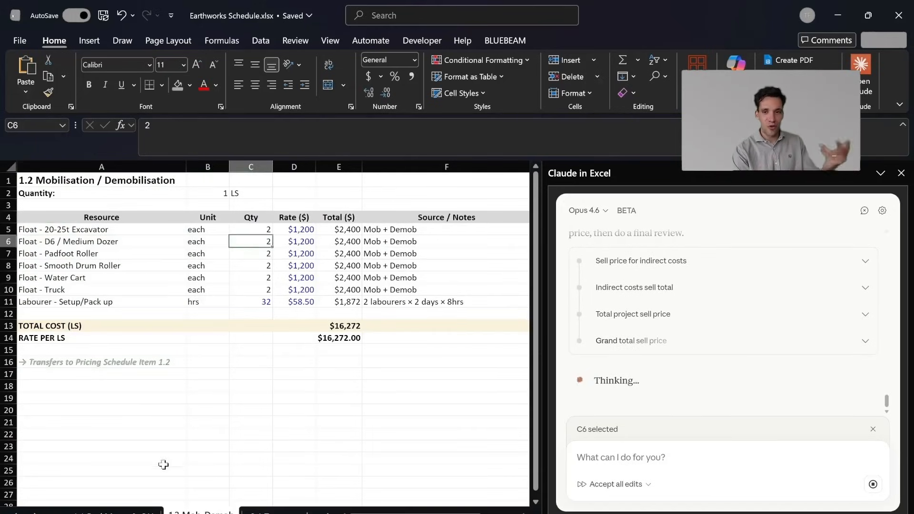
- Return to the Pricing Schedule sheet and narrow the Claude pane until the Sell Price column is in view
{"action": "left_click", "coordinate": [15, 513]}
{"action": "left_click", "coordinate": [16, 513]}
{"action": "left_click", "coordinate": [105, 513]}
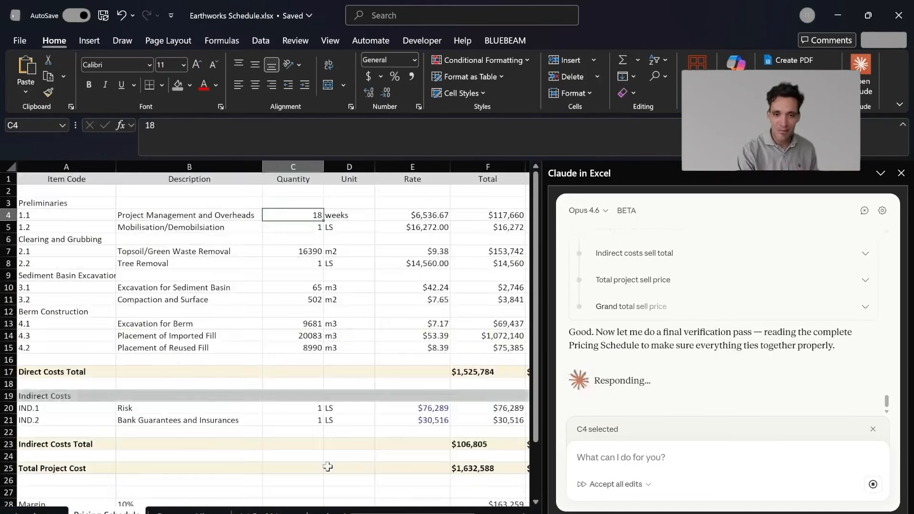
{"action": "left_click_drag", "start_coordinate": [543, 338], "coordinate": [659, 338]}
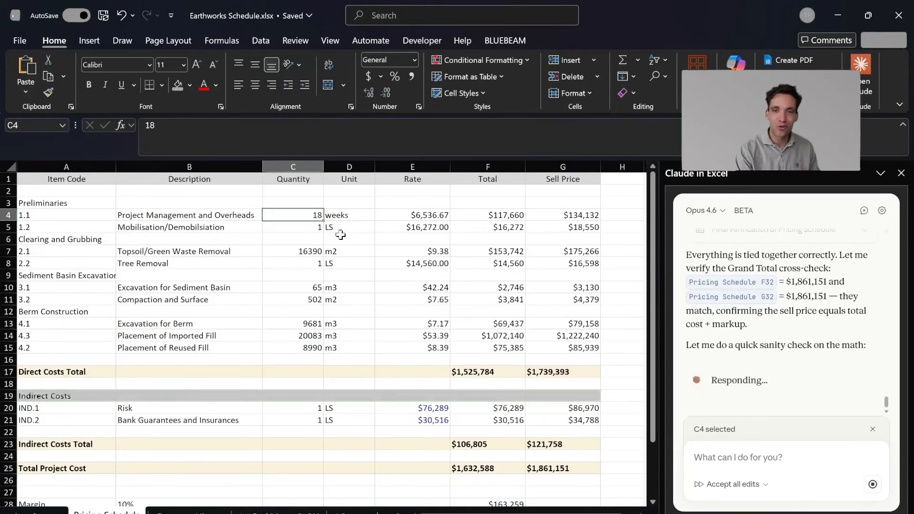
- Compare the Mobilisation item with its 1.2 workings sheet, and check the Topsoil/Green Waste Removal quantity in the Pricing Schedule
{"action": "left_click", "coordinate": [188, 227]}
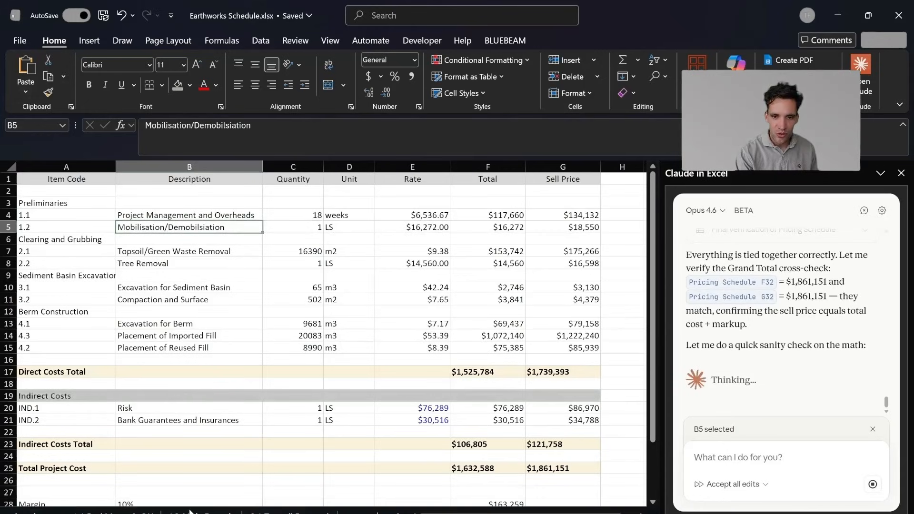
{"action": "left_click", "coordinate": [179, 510]}
{"action": "left_click", "coordinate": [15, 513]}
{"action": "left_click", "coordinate": [15, 512]}
{"action": "left_click", "coordinate": [108, 512]}
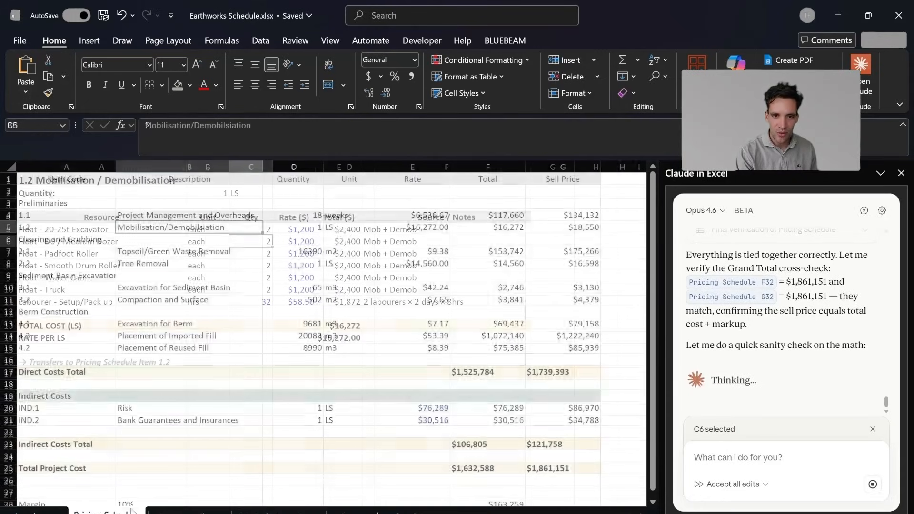
{"action": "left_click", "coordinate": [157, 251]}
{"action": "left_click", "coordinate": [300, 252]}
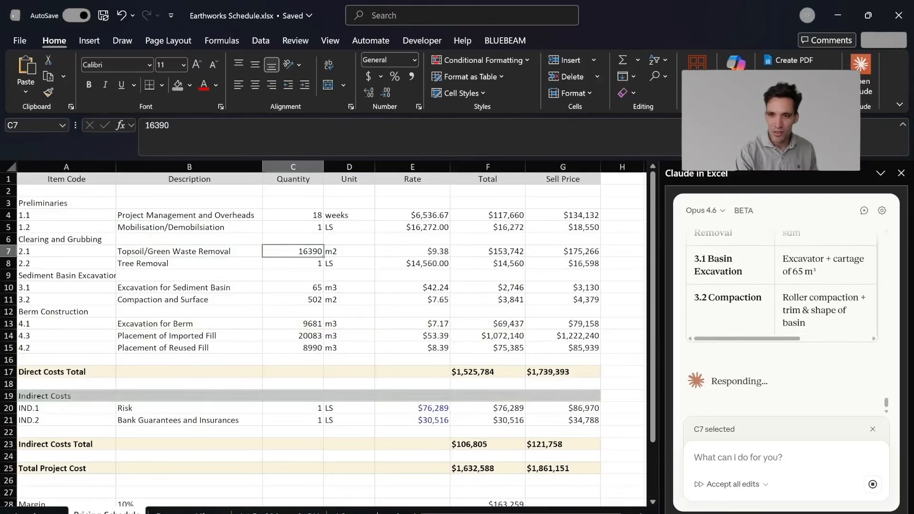
- Open the 2.1 Topsoil / Green Waste Removal workings sheet and inspect the dozer operator's quantity formula
{"action": "left_click", "coordinate": [35, 513]}
{"action": "left_click", "coordinate": [35, 513]}
{"action": "left_click", "coordinate": [34, 513]}
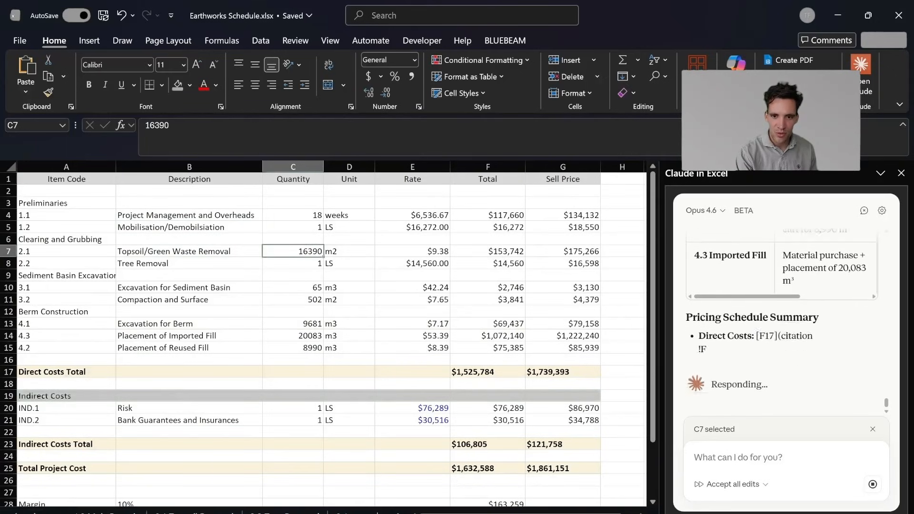
{"action": "left_click", "coordinate": [195, 512]}
{"action": "left_click", "coordinate": [179, 314]}
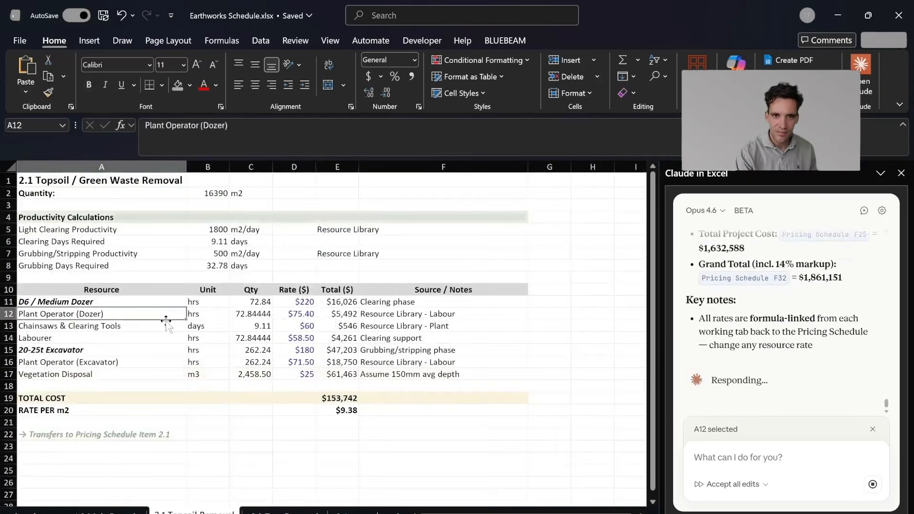
{"action": "left_click", "coordinate": [250, 314]}
{"action": "type", "text": "=C11"}
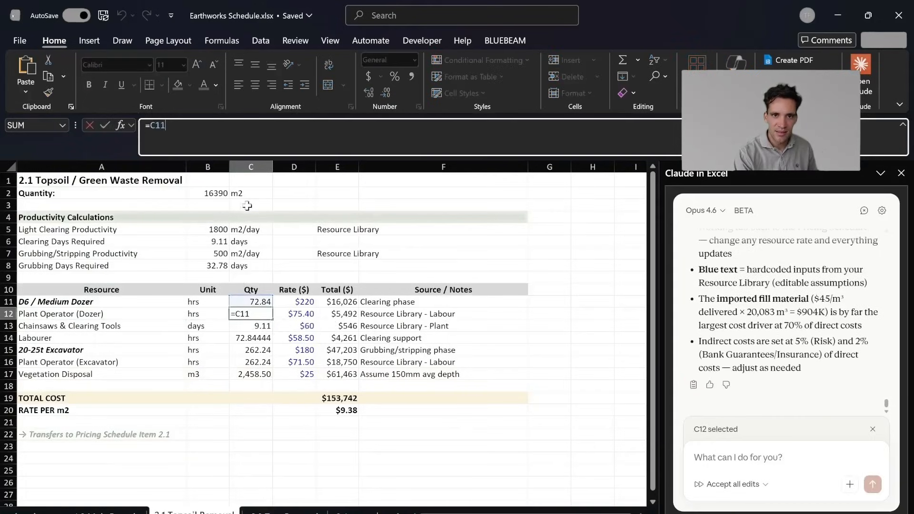
{"action": "key", "text": "Return"}
- Examine the item quantity, the light clearing productivity with its source note, and the Clearing Days Required formula
{"action": "left_click", "coordinate": [200, 254]}
{"action": "left_click", "coordinate": [208, 194]}
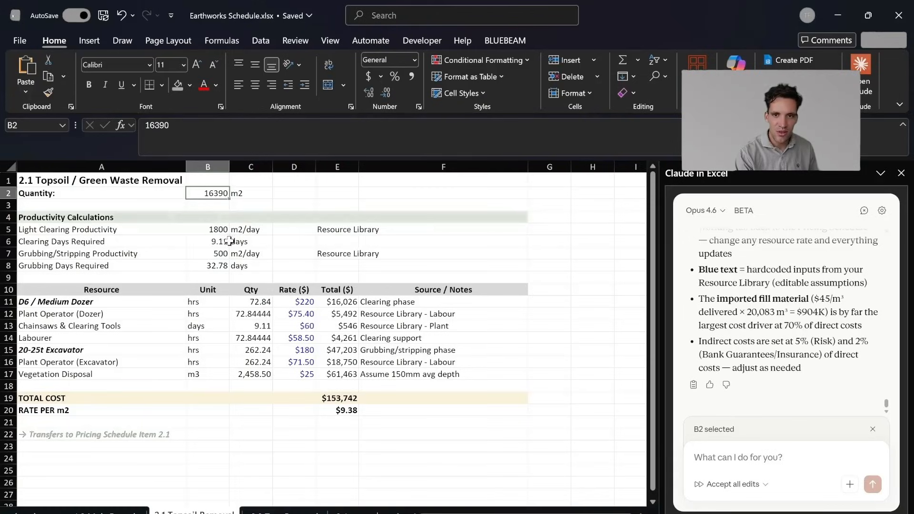
{"action": "left_click", "coordinate": [219, 231]}
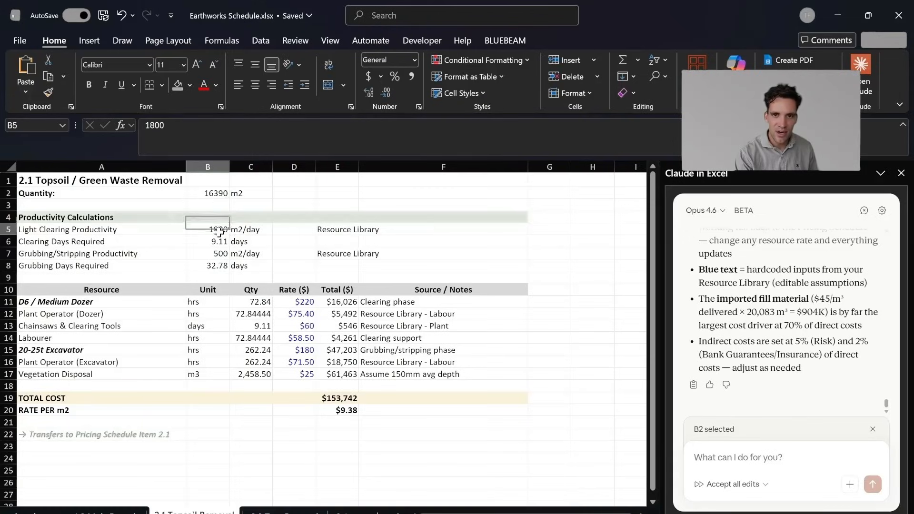
{"action": "left_click", "coordinate": [342, 228]}
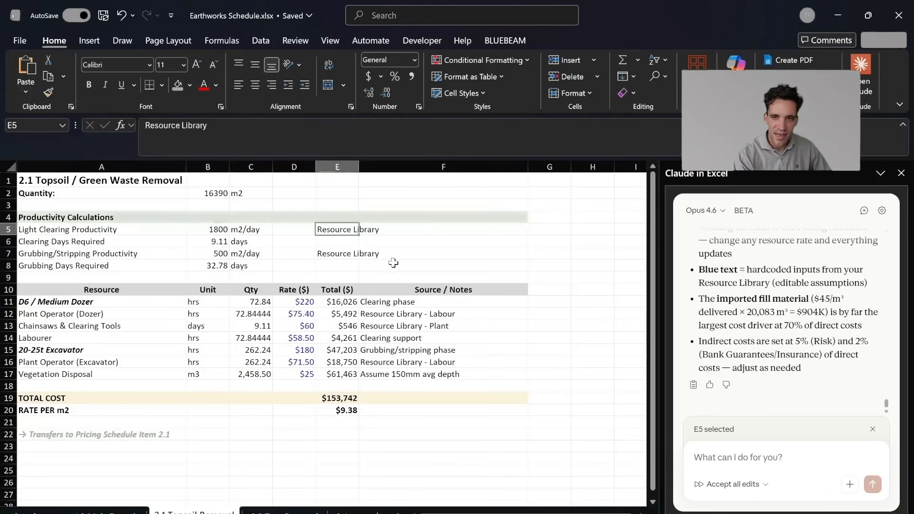
{"action": "left_click", "coordinate": [211, 253]}
{"action": "left_click", "coordinate": [205, 239]}
{"action": "left_click", "coordinate": [165, 126]}
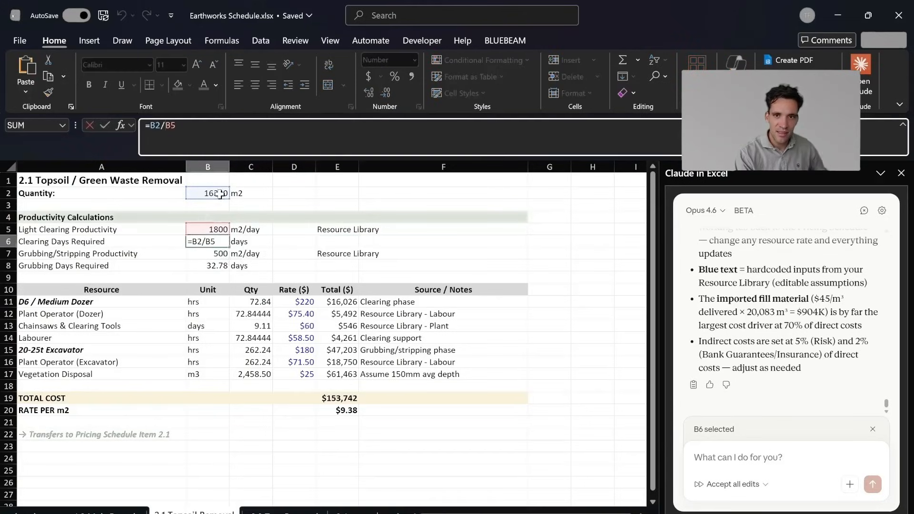
{"action": "key", "text": "Escape"}
- Inspect the Grubbing Days Required formula and the quantity formulas for the D6 / Medium Dozer and the chainsaws and clearing tools
{"action": "left_click", "coordinate": [177, 252]}
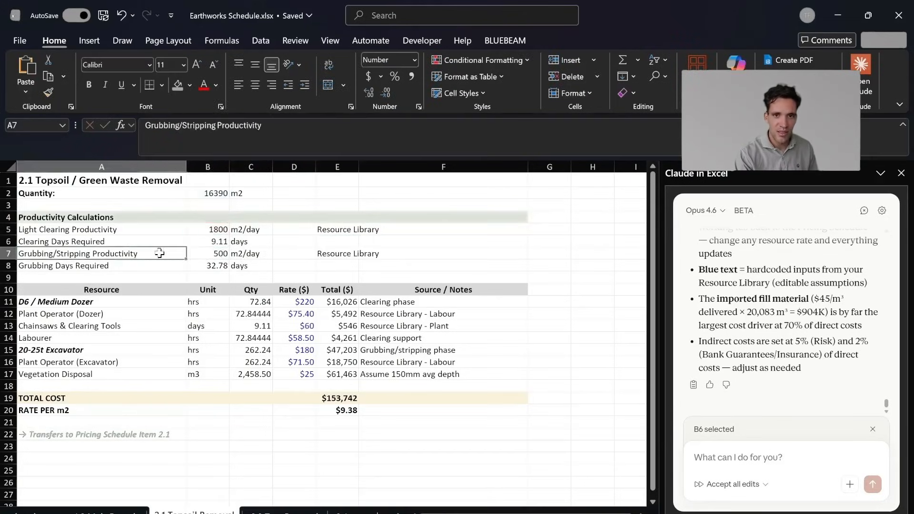
{"action": "left_click", "coordinate": [203, 255]}
{"action": "left_click", "coordinate": [223, 266]}
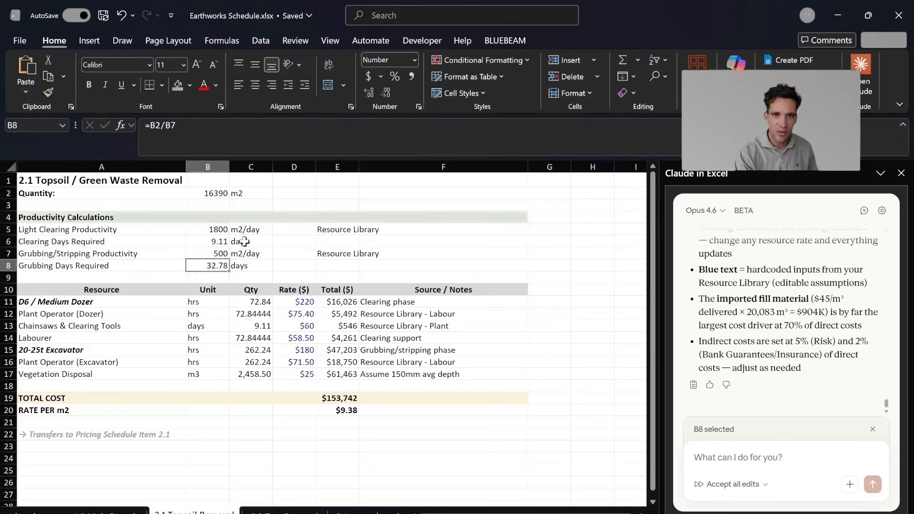
{"action": "key", "text": "F2"}
{"action": "key", "text": "Escape"}
{"action": "left_click", "coordinate": [233, 305]}
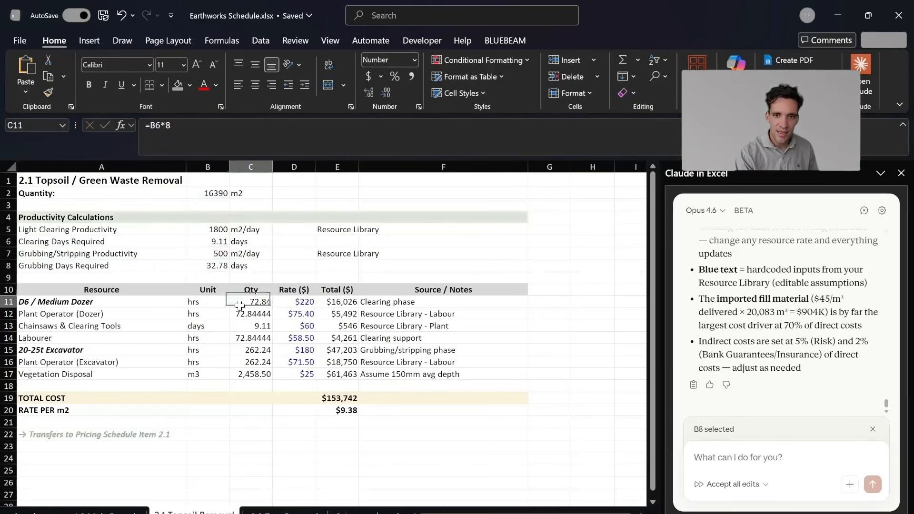
{"action": "type", "text": "=B6*8"}
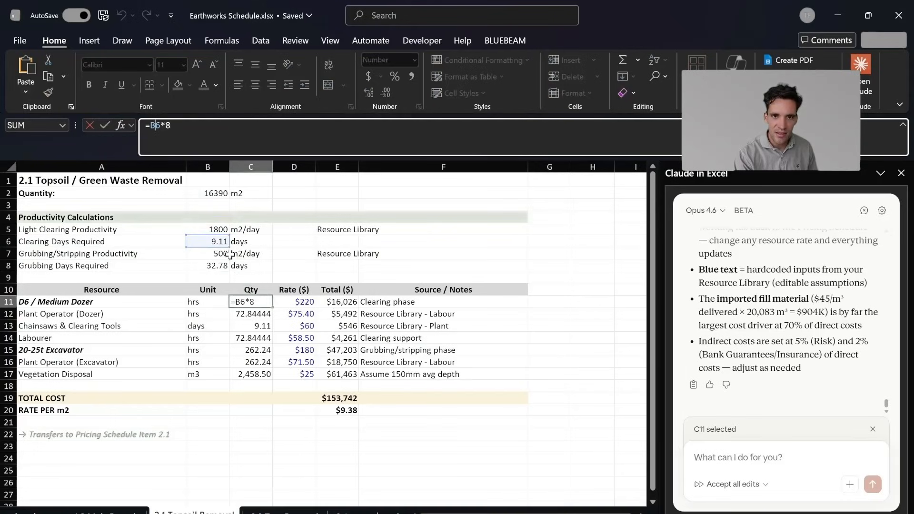
{"action": "key", "text": "Escape"}
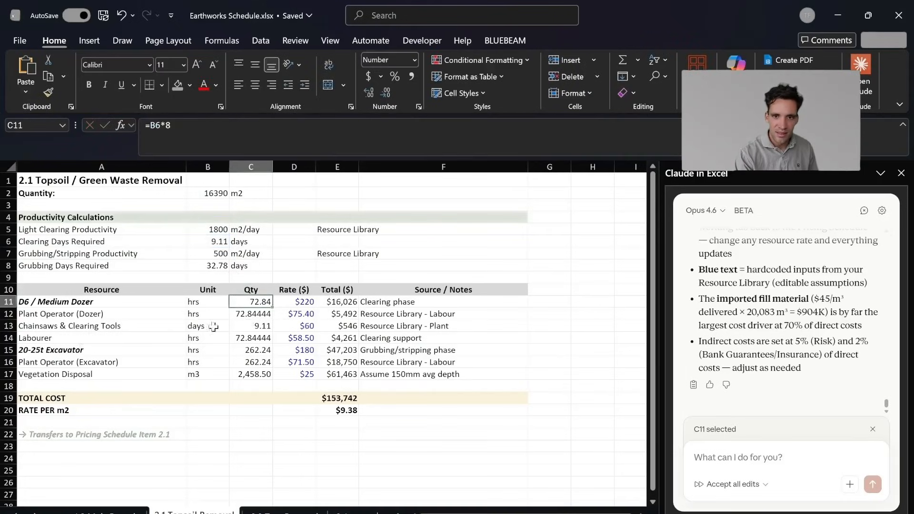
{"action": "left_click", "coordinate": [263, 326]}
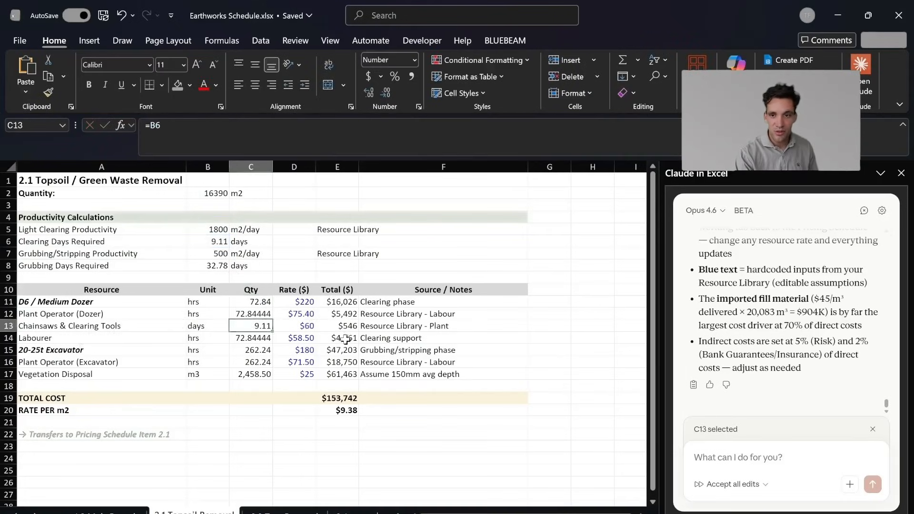
- Open the Resource Library sheet and look through its labour, plant, material and productivity rates
{"action": "scroll", "coordinate": [343, 339], "scroll_direction": "down", "scroll_amount": 2}
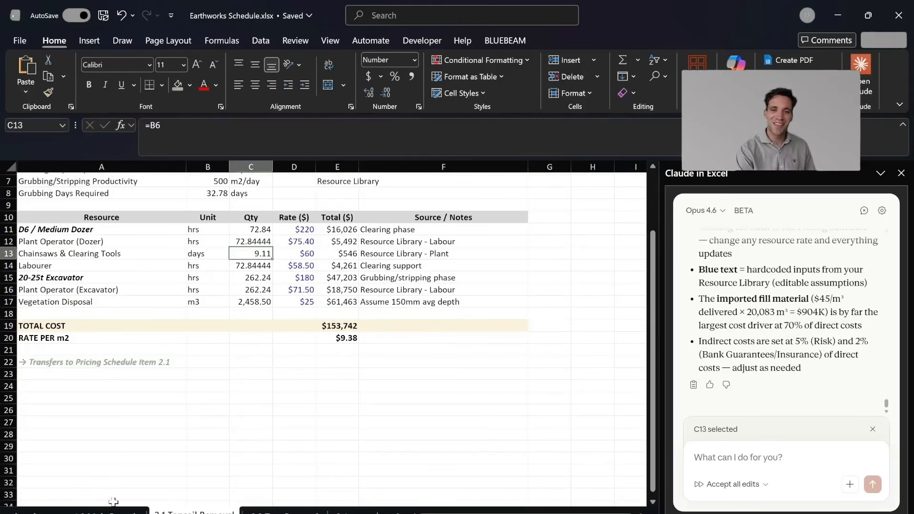
{"action": "left_click", "coordinate": [16, 513]}
{"action": "left_click", "coordinate": [16, 513]}
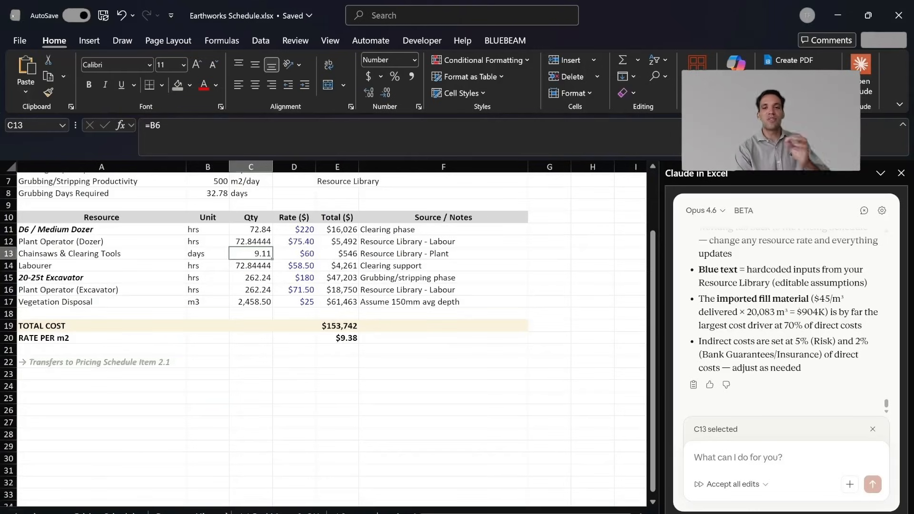
{"action": "left_click", "coordinate": [189, 512]}
{"action": "scroll", "coordinate": [192, 308], "scroll_direction": "down", "scroll_amount": 4}
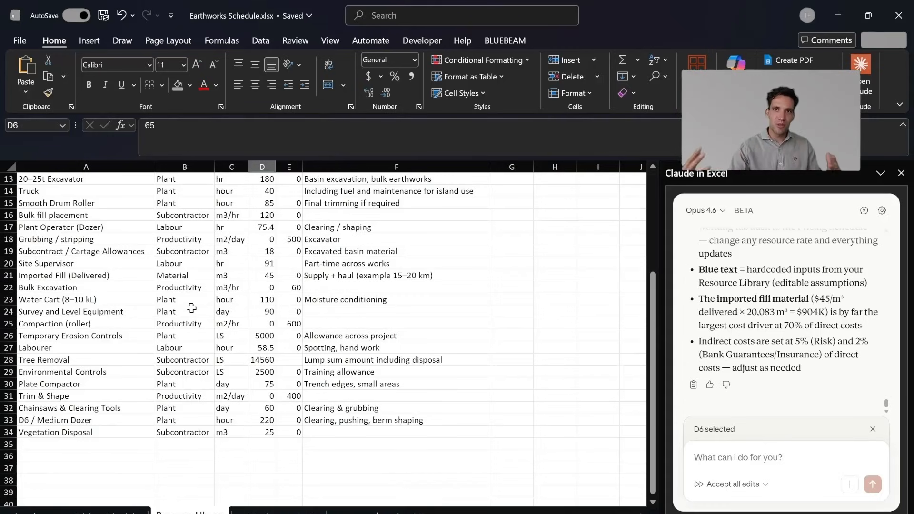
{"action": "scroll", "coordinate": [195, 274], "scroll_direction": "up", "scroll_amount": 4}
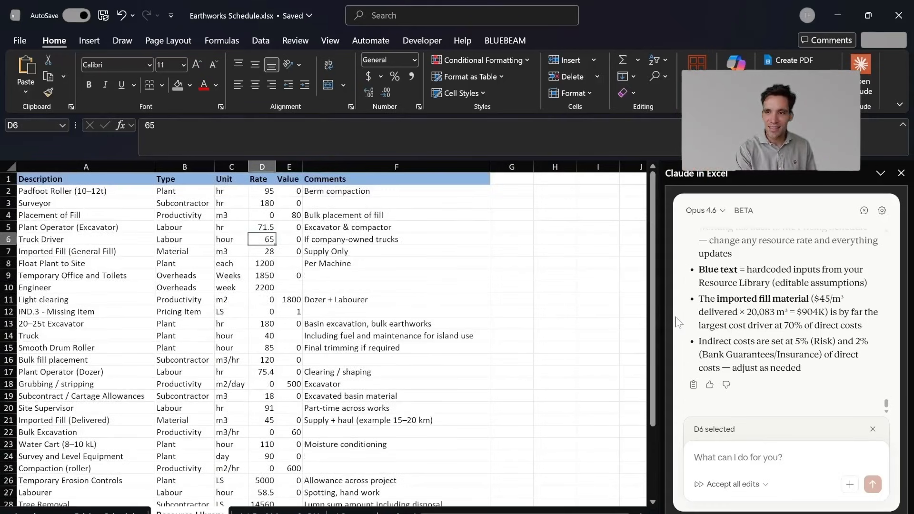
- Go back to the 2.1 Topsoil / Green Waste Removal workings sheet
{"action": "left_click", "coordinate": [35, 513]}
{"action": "left_click", "coordinate": [35, 513]}
{"action": "left_click", "coordinate": [35, 513]}
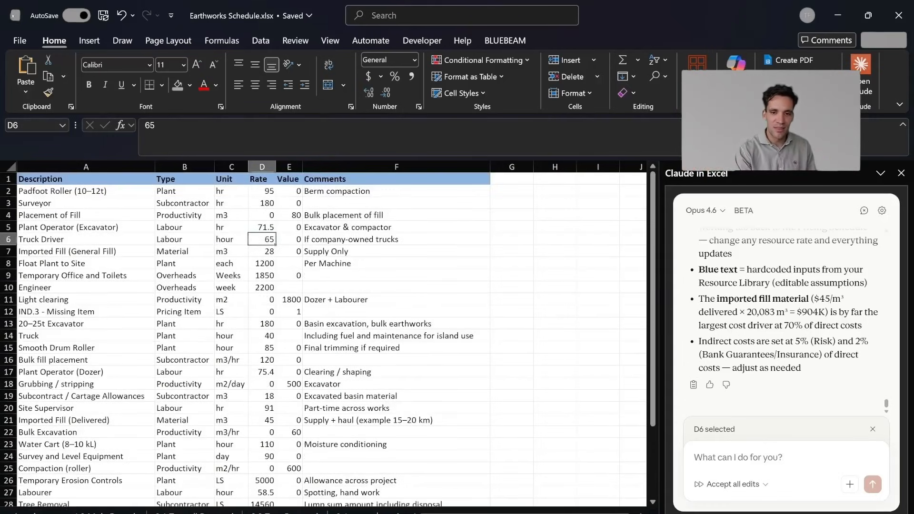
{"action": "left_click", "coordinate": [195, 512]}
- Open the Pricing Schedule and show the Claude in Excel pane in place of the Accessibility Assistant
{"action": "left_click", "coordinate": [15, 513]}
{"action": "left_click", "coordinate": [14, 513]}
{"action": "left_click", "coordinate": [15, 513]}
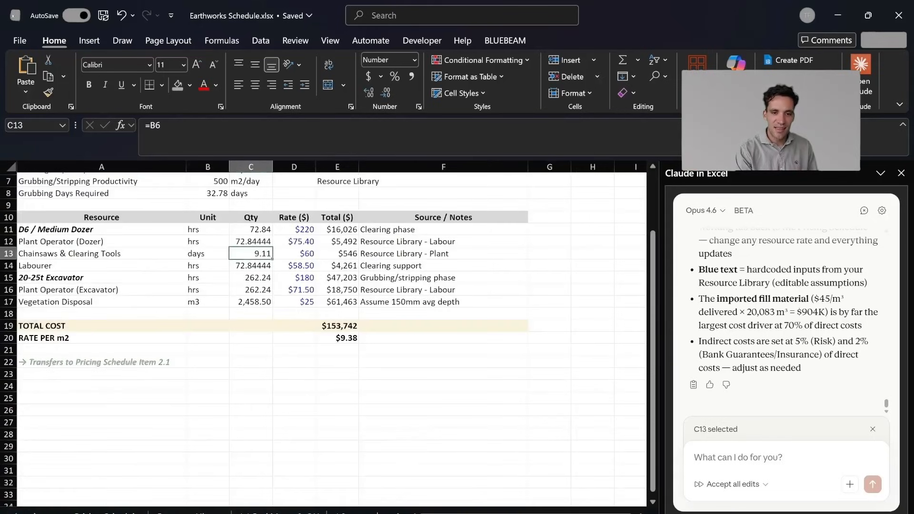
{"action": "left_click", "coordinate": [128, 513]}
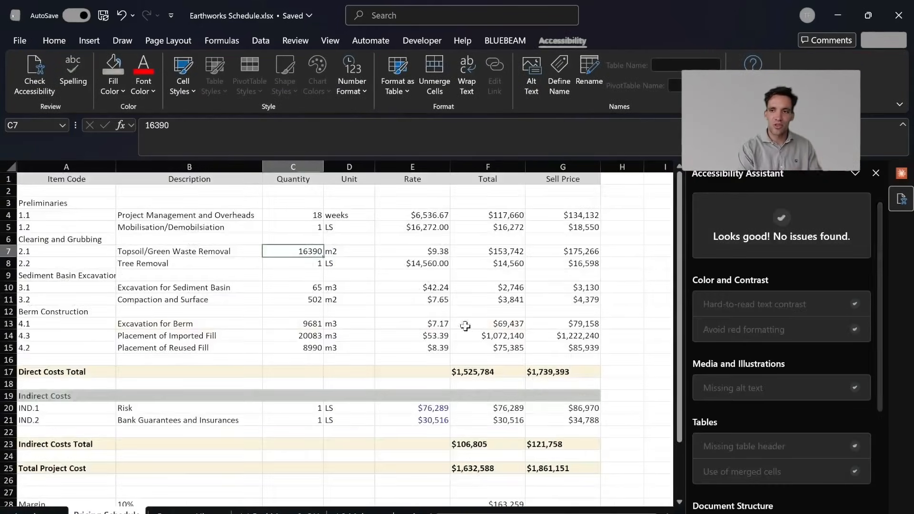
{"action": "left_click", "coordinate": [901, 173]}
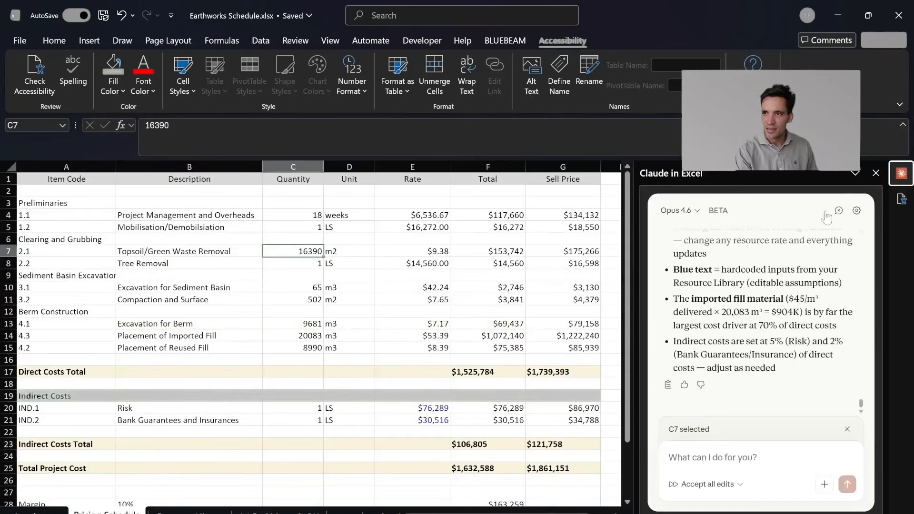
- Check the Placement of Imported Fill quantity, and examine the margin, risk and corporate overheads rows, including the Risk amount's formula
{"action": "scroll", "coordinate": [760, 314], "scroll_direction": "up", "scroll_amount": 2}
{"action": "left_click", "coordinate": [286, 341]}
{"action": "scroll", "coordinate": [571, 452], "scroll_direction": "down", "scroll_amount": 5}
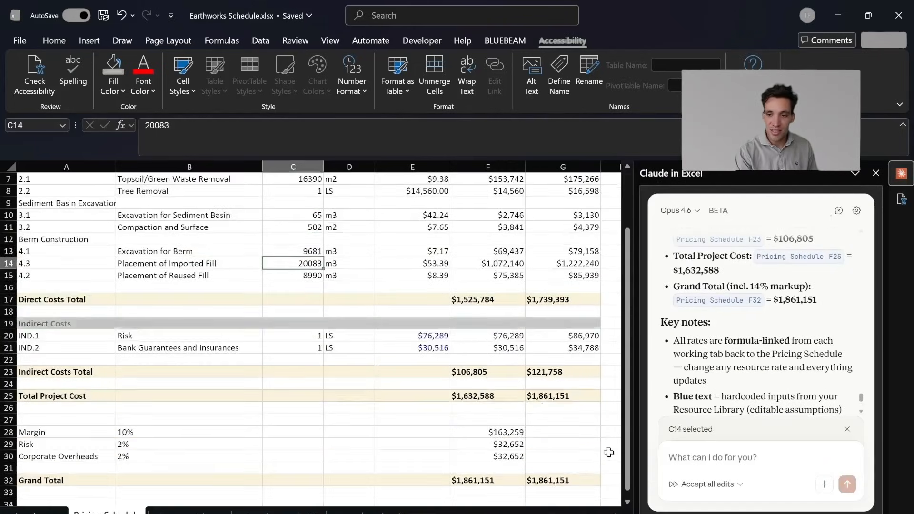
{"action": "scroll", "coordinate": [555, 417], "scroll_direction": "up", "scroll_amount": 1}
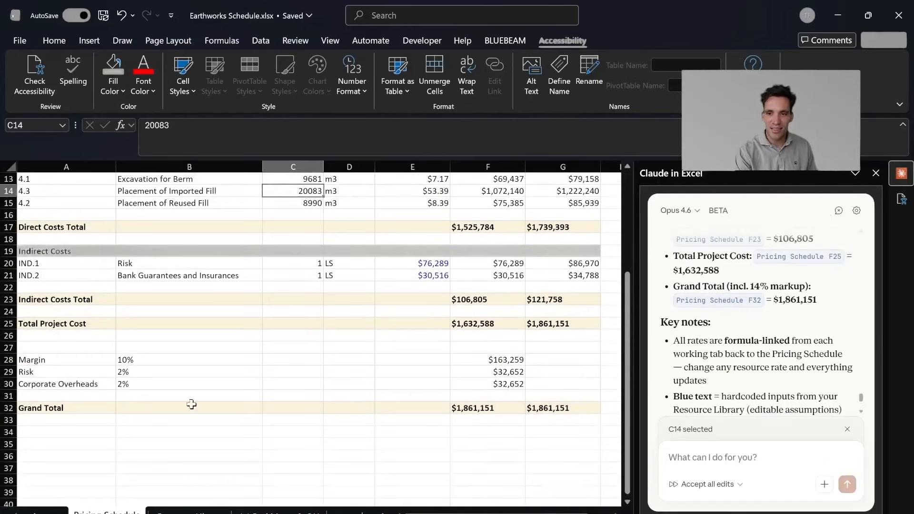
{"action": "left_click_drag", "start_coordinate": [92, 361], "coordinate": [571, 372]}
{"action": "left_click", "coordinate": [488, 372]}
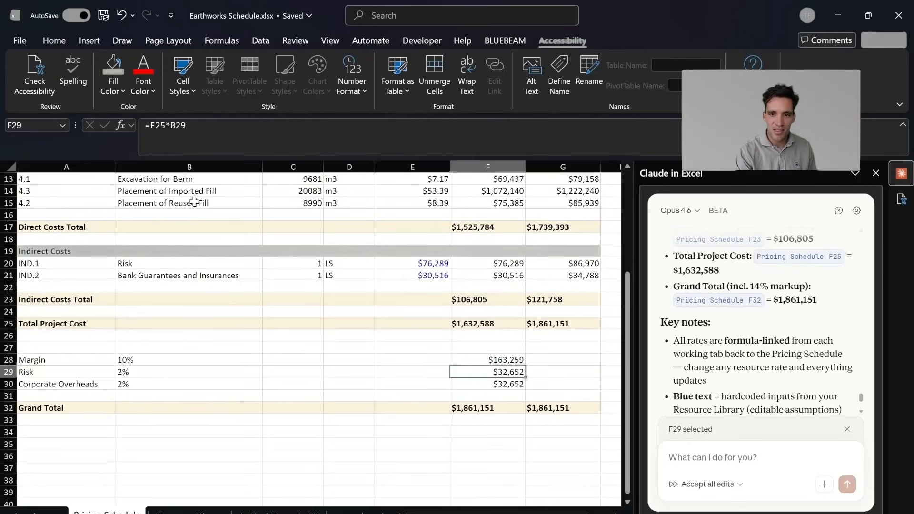
{"action": "key", "text": "F2"}
{"action": "key", "text": "Escape"}
{"action": "scroll", "coordinate": [481, 353], "scroll_direction": "up", "scroll_amount": 1}
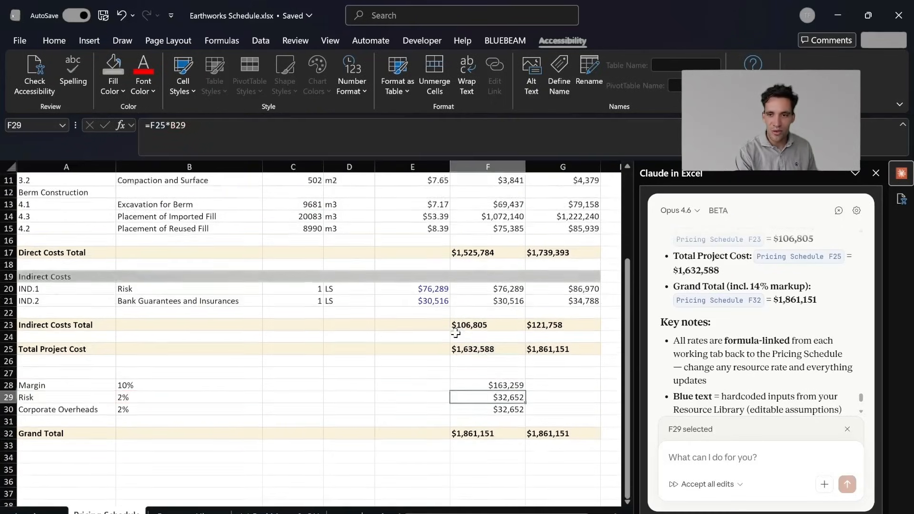
- Examine the Placement of Imported Fill row from description to sell price, and open its 4.3 workings sheet
{"action": "scroll", "coordinate": [481, 353], "scroll_direction": "up", "scroll_amount": 1}
{"action": "mouse_move", "coordinate": [238, 350]}
{"action": "left_mouse_down"}
{"action": "mouse_move", "coordinate": [556, 337]}
{"action": "mouse_move", "coordinate": [233, 341]}
{"action": "left_mouse_up"}
{"action": "left_click", "coordinate": [557, 337]}
{"action": "scroll", "coordinate": [555, 340], "scroll_direction": "up", "scroll_amount": 2}
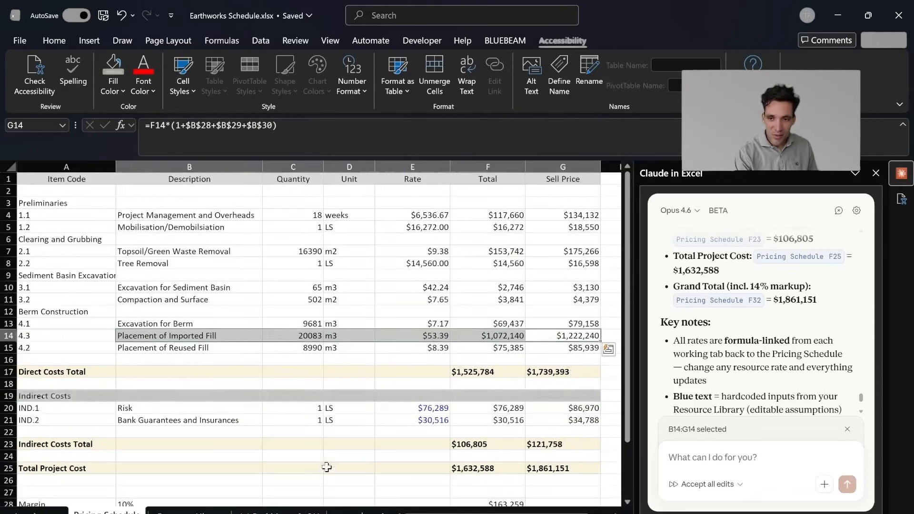
{"action": "left_click", "coordinate": [37, 512]}
{"action": "left_click", "coordinate": [37, 512]}
{"action": "left_click", "coordinate": [37, 513]}
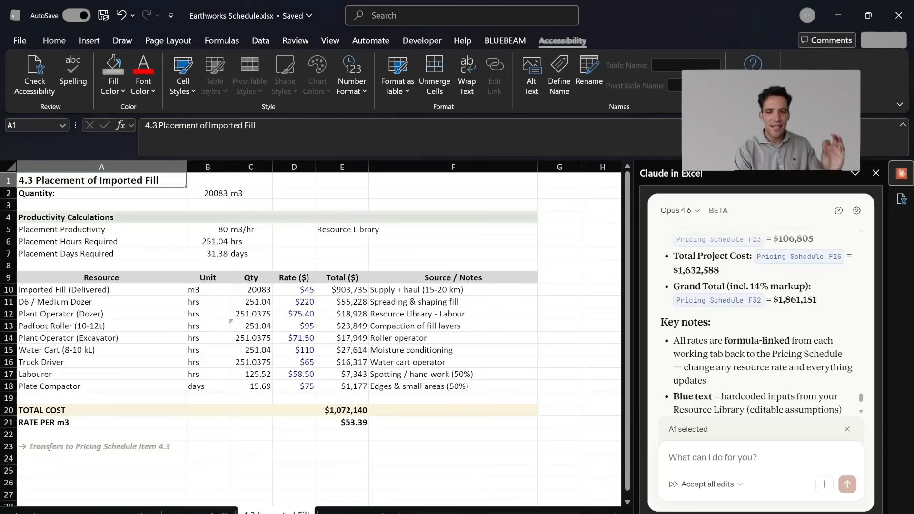
- Open the 4.2 Placement of Reused Fill workings sheet and inspect the Water Cart quantity formula
{"action": "left_click", "coordinate": [199, 513]}
{"action": "left_click", "coordinate": [241, 401]}
{"action": "left_click", "coordinate": [196, 341]}
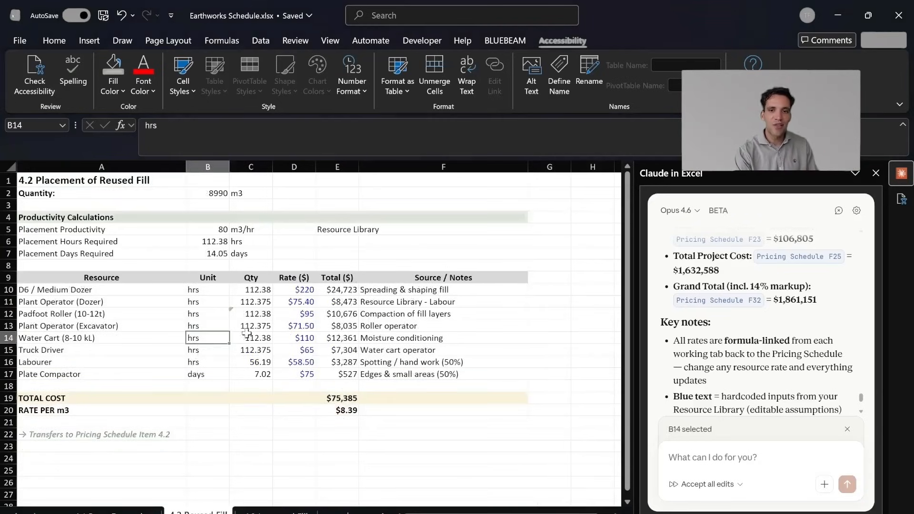
{"action": "left_click", "coordinate": [247, 333]}
- Return to the Pricing Schedule and examine the sell price formulas for topsoil removal, imported fill, project management and sediment basin excavation
{"action": "left_click", "coordinate": [17, 513]}
{"action": "left_click", "coordinate": [17, 513]}
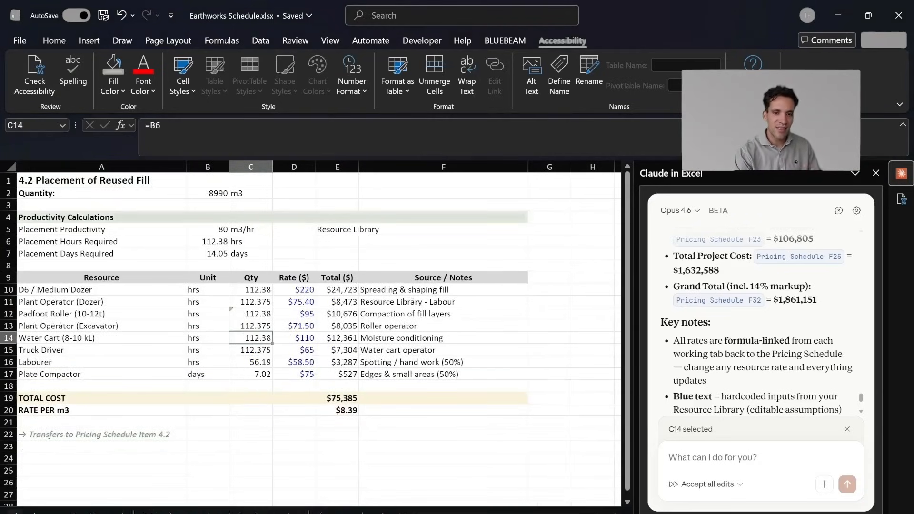
{"action": "left_click", "coordinate": [106, 513]}
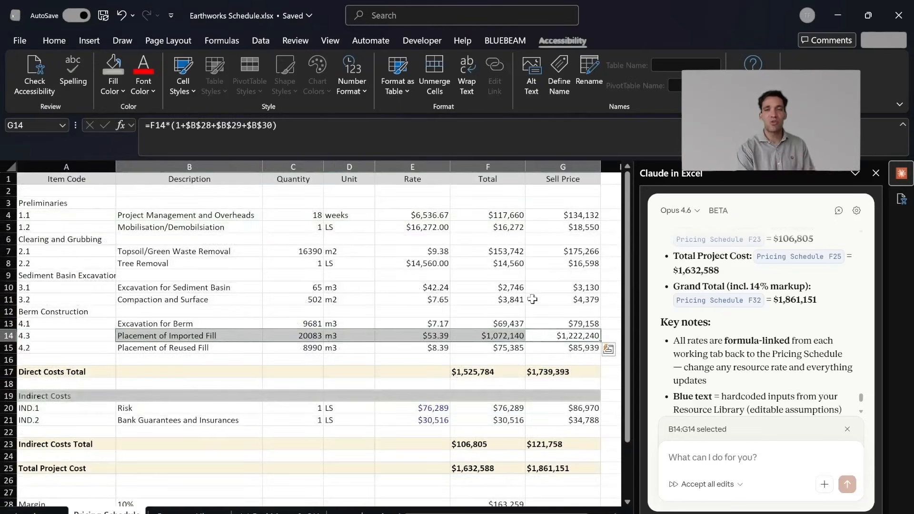
{"action": "left_click", "coordinate": [574, 250]}
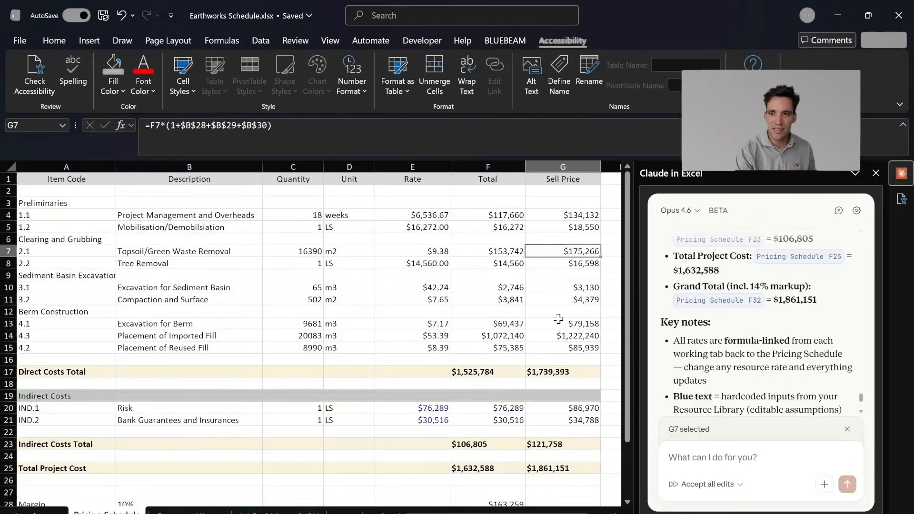
{"action": "left_click", "coordinate": [581, 338]}
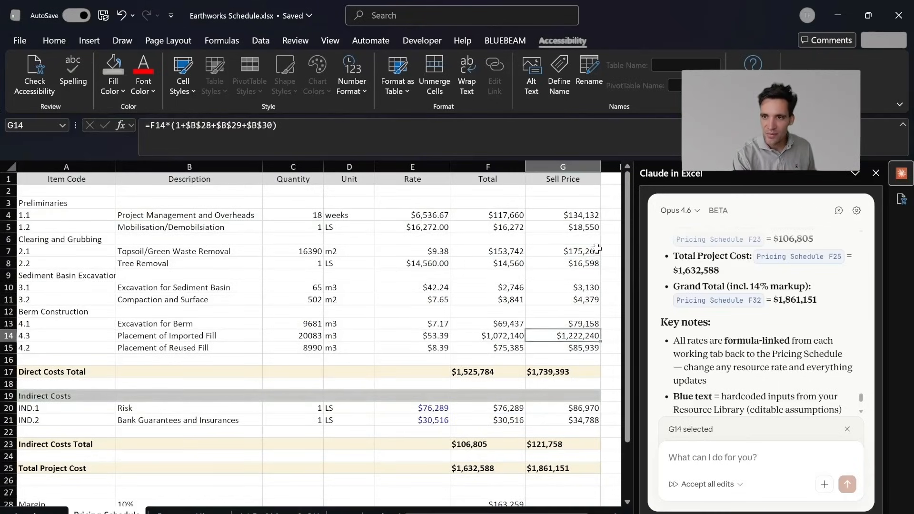
{"action": "mouse_move", "coordinate": [596, 248]}
{"action": "left_mouse_down"}
{"action": "mouse_move", "coordinate": [592, 329]}
{"action": "mouse_move", "coordinate": [595, 267]}
{"action": "mouse_move", "coordinate": [586, 251]}
{"action": "left_mouse_up"}
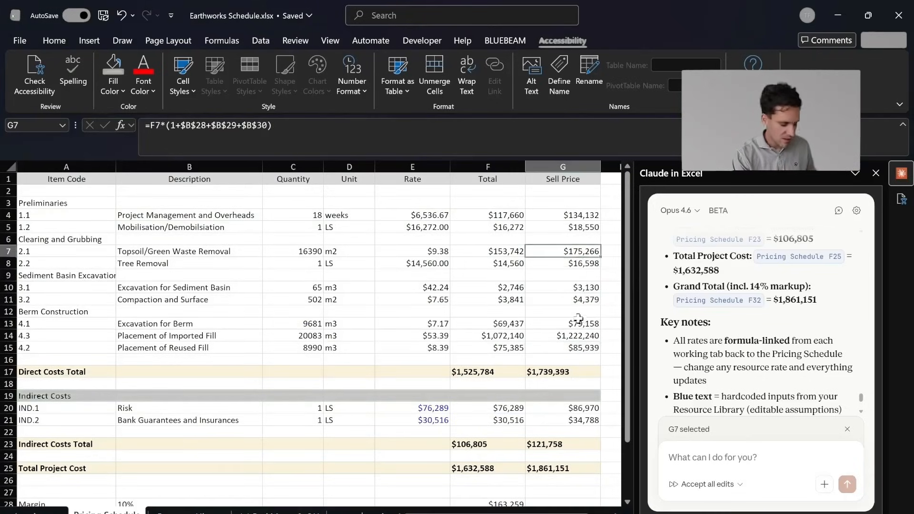
{"action": "left_click", "coordinate": [586, 336], "text": "ctrl"}
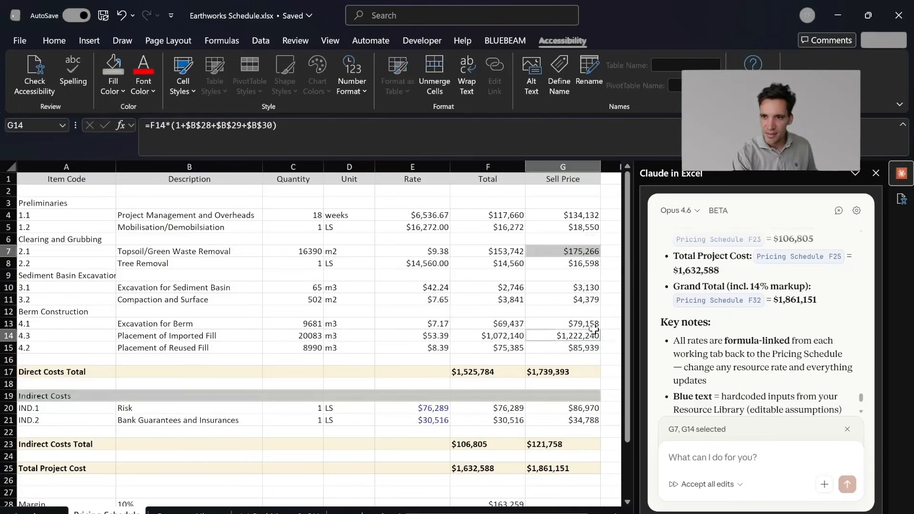
{"action": "left_click", "coordinate": [585, 214], "text": "ctrl"}
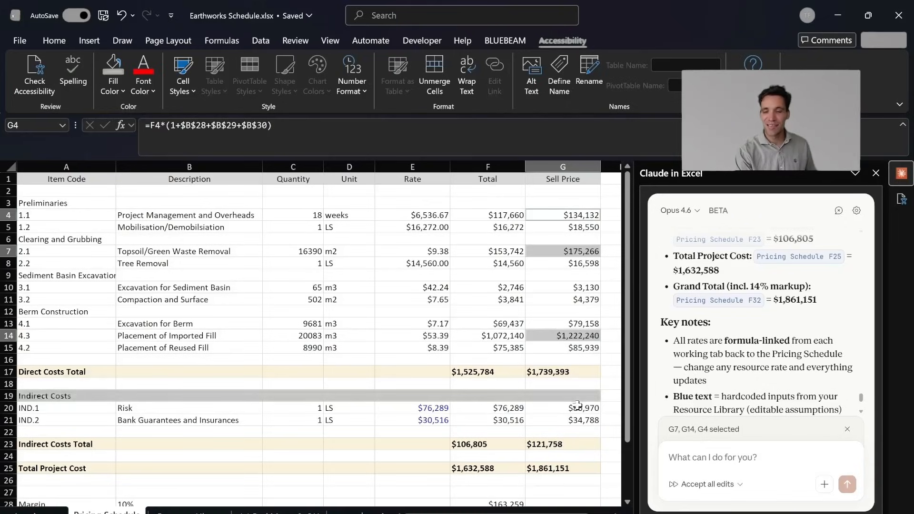
{"action": "left_click", "coordinate": [559, 290]}
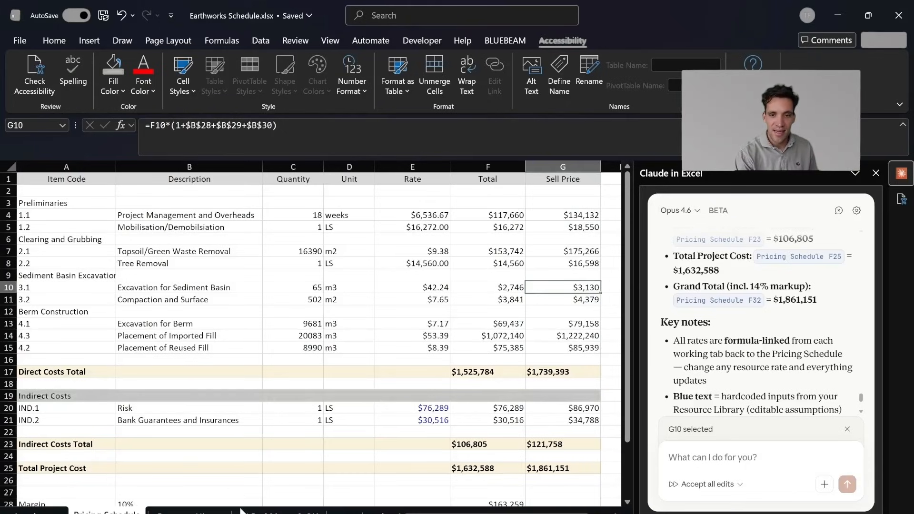
- View the workings sheets for 1.1 Project Management and Overheads, 4.2 Placement of Reused Fill and 4.3 Placement of Imported Fill
{"action": "left_click", "coordinate": [212, 513]}
{"action": "left_click", "coordinate": [271, 513]}
{"action": "left_click", "coordinate": [35, 513]}
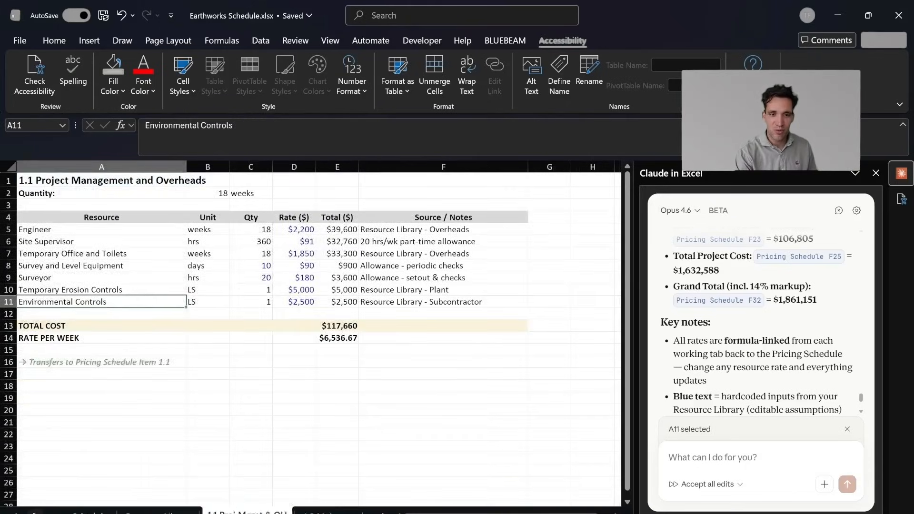
{"action": "left_click", "coordinate": [34, 512]}
{"action": "left_click", "coordinate": [35, 513]}
{"action": "left_click", "coordinate": [200, 513]}
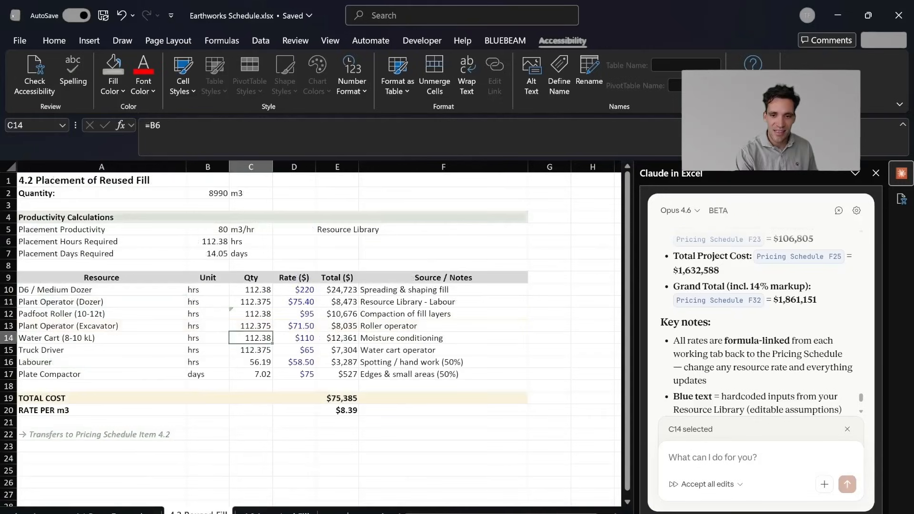
{"action": "left_click", "coordinate": [276, 513]}
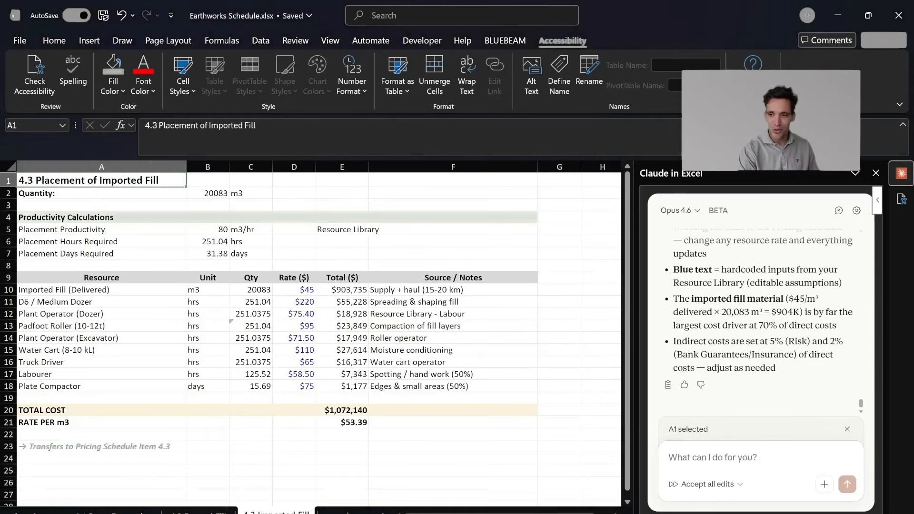
- Write a Claude prompt asking it to use all this information, the project scope and productivity to create a new tab with a detailed gantt chart
{"action": "type", "text": "i wan"}
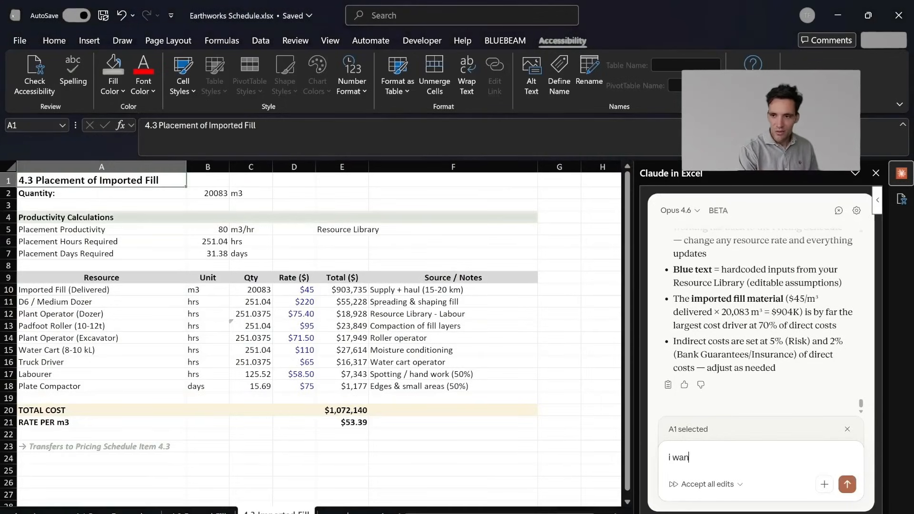
{"action": "type", "text": "t you to take all thi"}
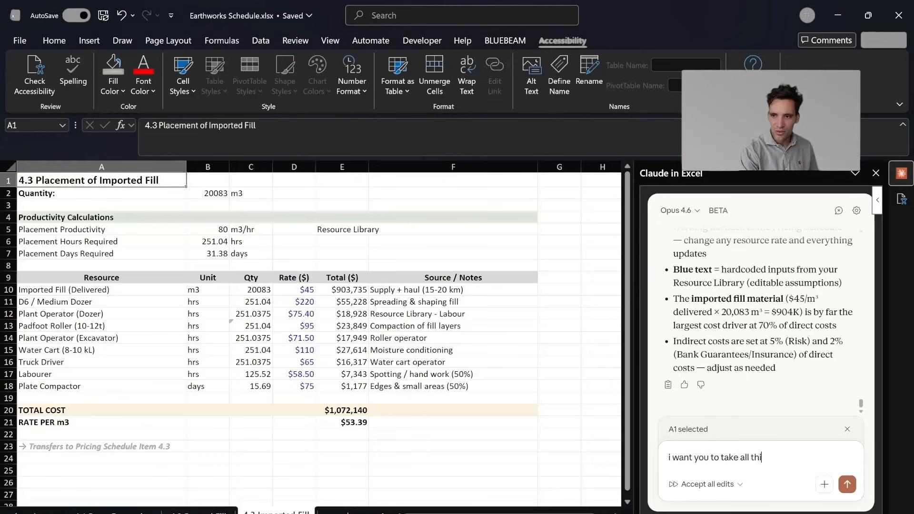
{"action": "type", "text": "s information,t he p"}
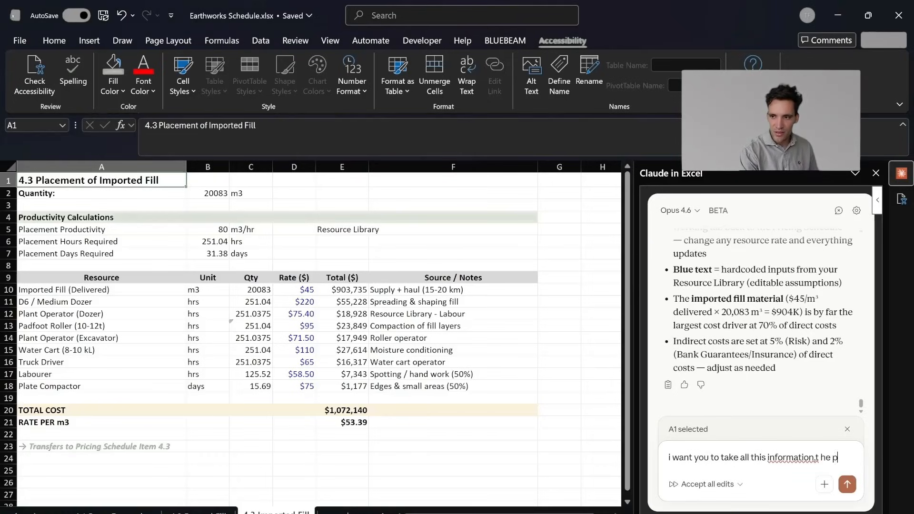
{"action": "type", "text": "roject scope producitivty a"}
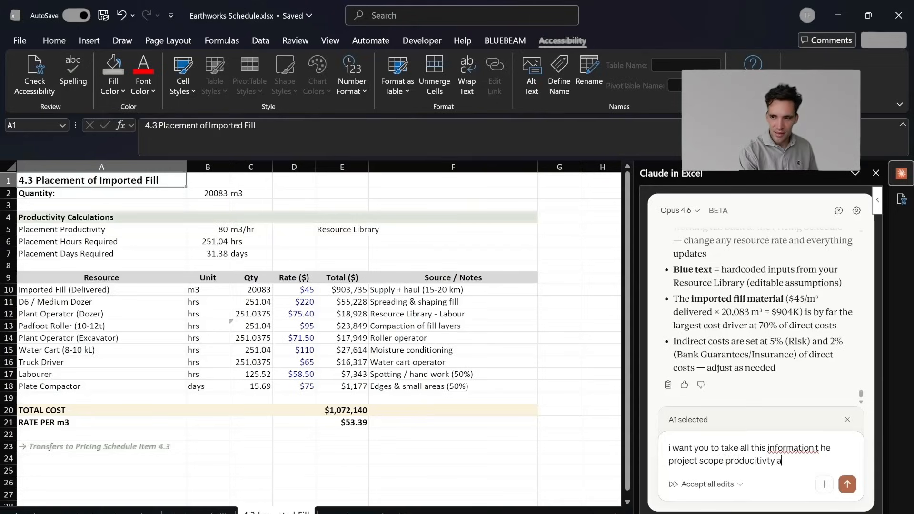
{"action": "type", "text": "new tab with a detailed gan"}
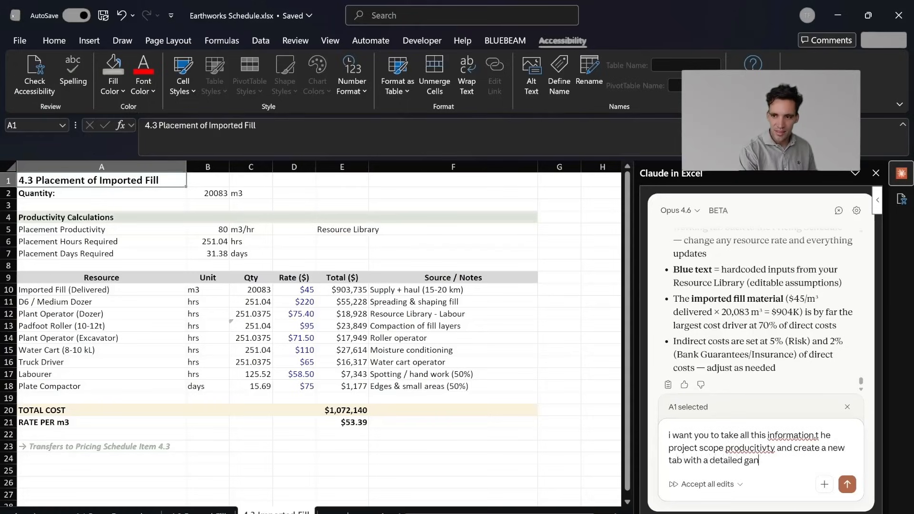
{"action": "type", "text": "tt chart"}
{"action": "key", "text": "shift+Return"}
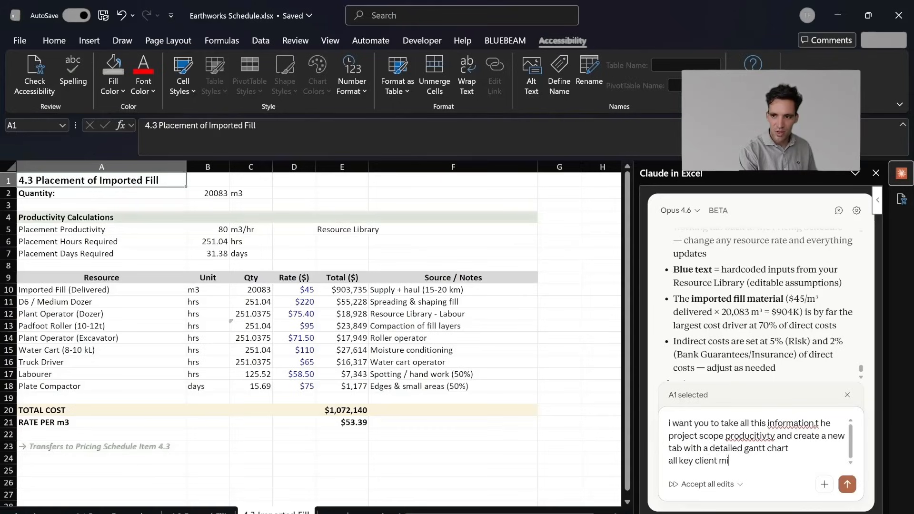
- Extend the Claude prompt to require all key client milestones on the gantt chart, for example contract award and access to site, plus the practical completion date
{"action": "type", "text": "all key client milestones should be on t"}
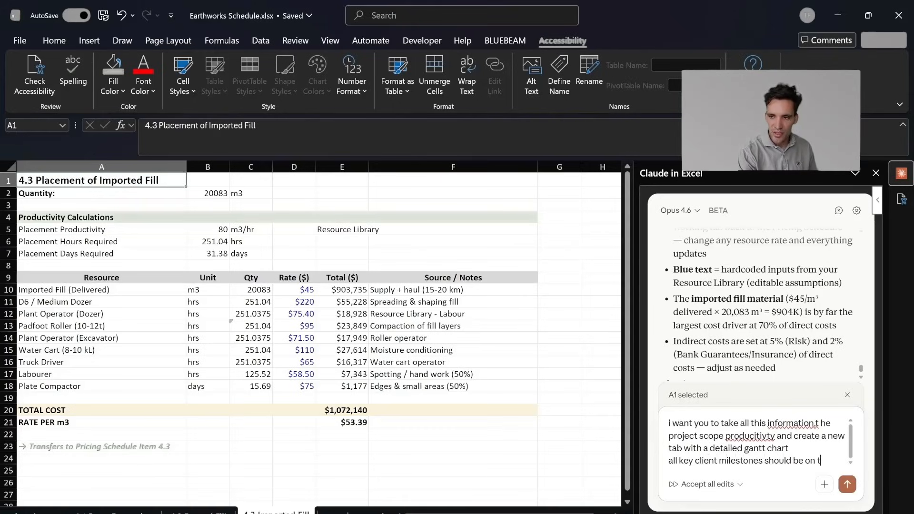
{"action": "type", "text": "he gantt chart for exa"}
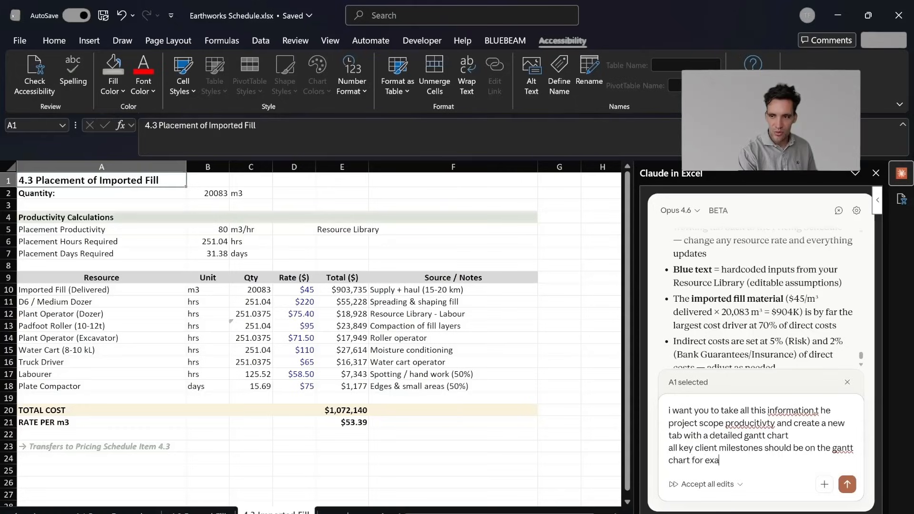
{"action": "type", "text": "mple, contract a"}
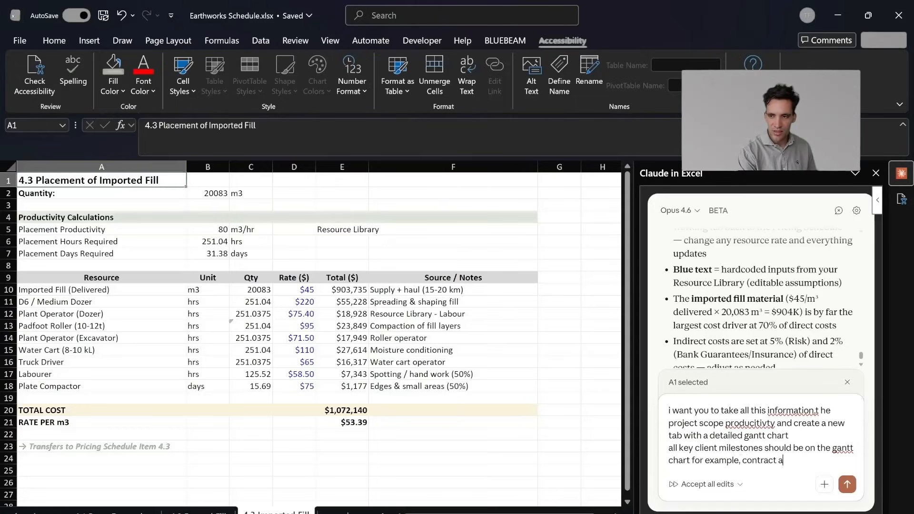
{"action": "type", "text": "ward, acce"}
{"action": "key", "text": "BackSpace"}
{"action": "type", "text": "access to s"}
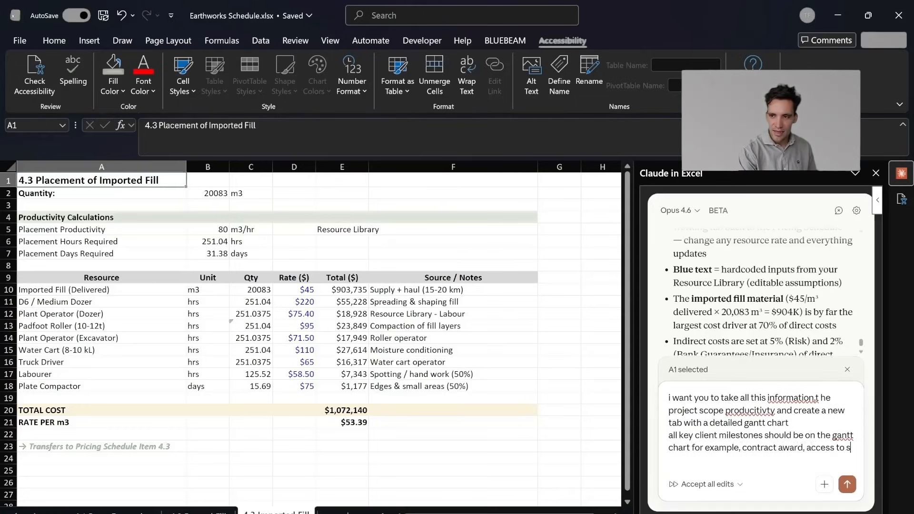
{"action": "type", "text": "ite and it should"}
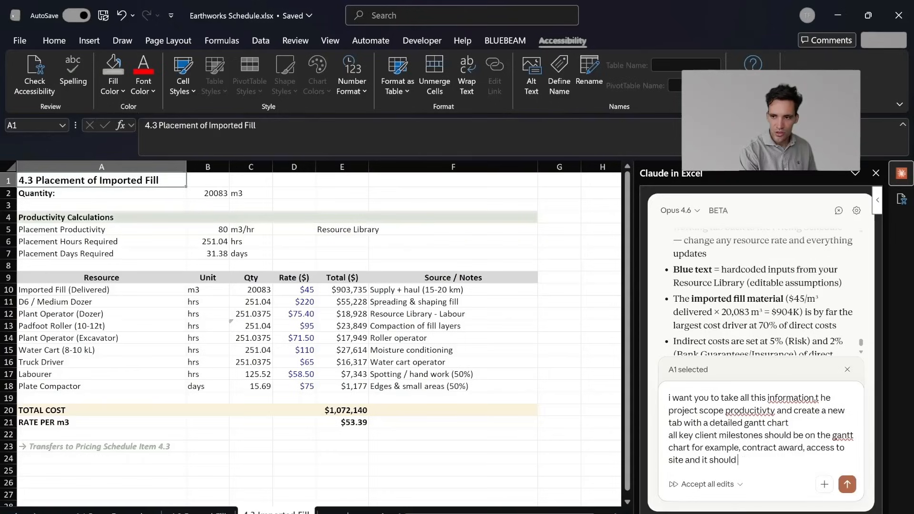
{"action": "type", "text": "show"}
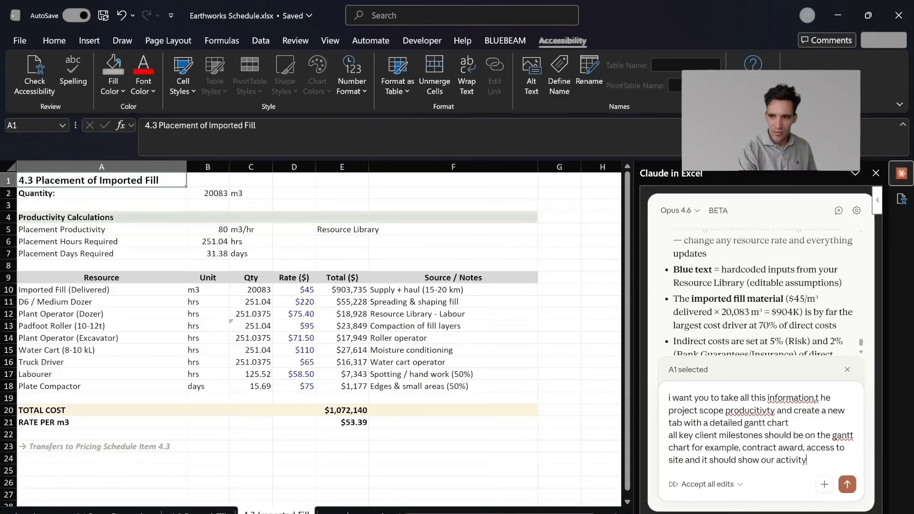
{"action": "type", "text": " our actical comple"}
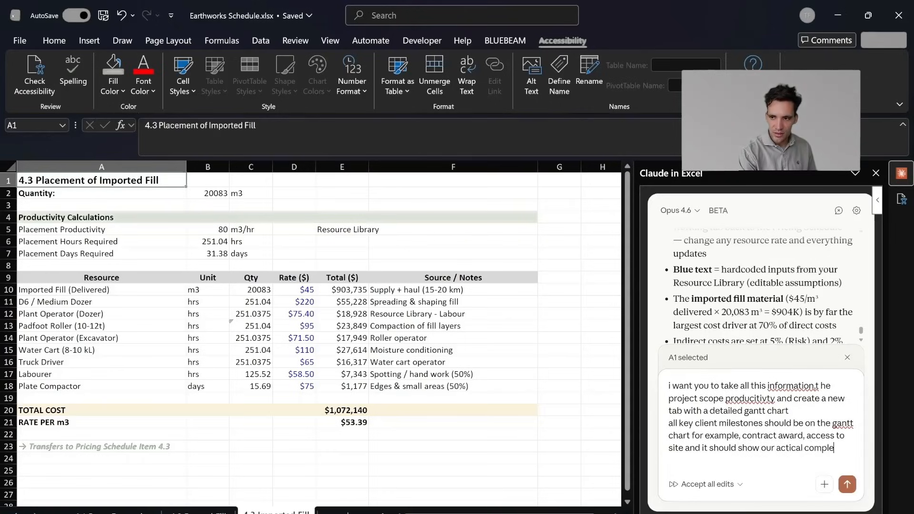
{"action": "type", "text": "tion date"}
{"action": "key", "text": "shift+Return"}
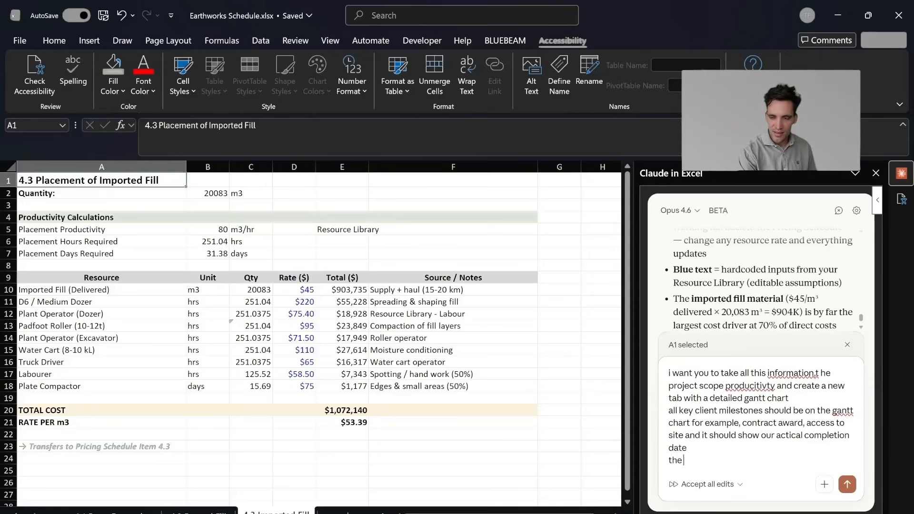
- Add that the gantt chart should be easily editable and submit the prompt to Claude
{"action": "type", "text": "the gantt chart should be d"}
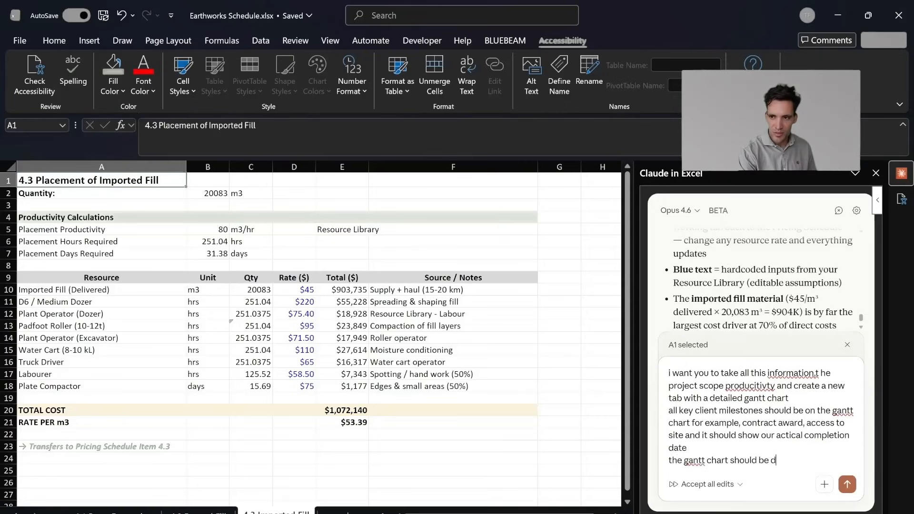
{"action": "key", "text": "BackSpace"}
{"action": "type", "text": "easily edita"}
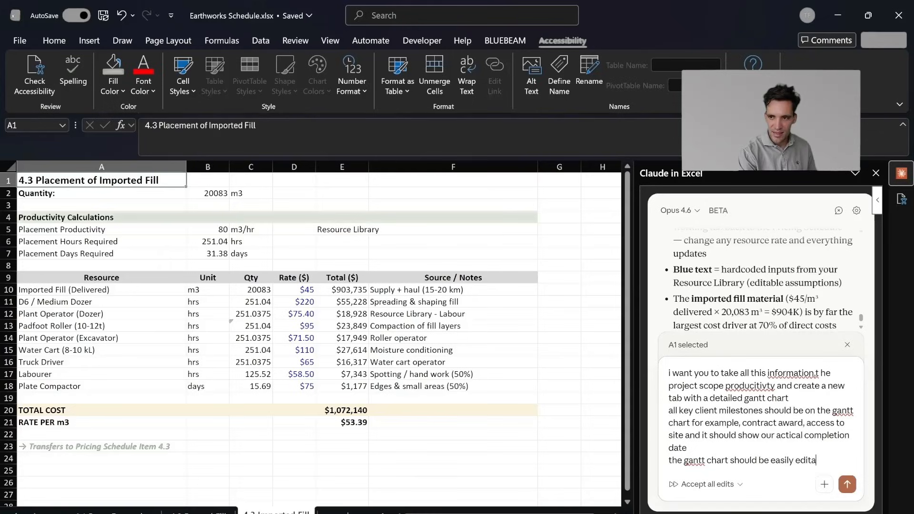
{"action": "type", "text": "ble"}
{"action": "key", "text": "Return"}
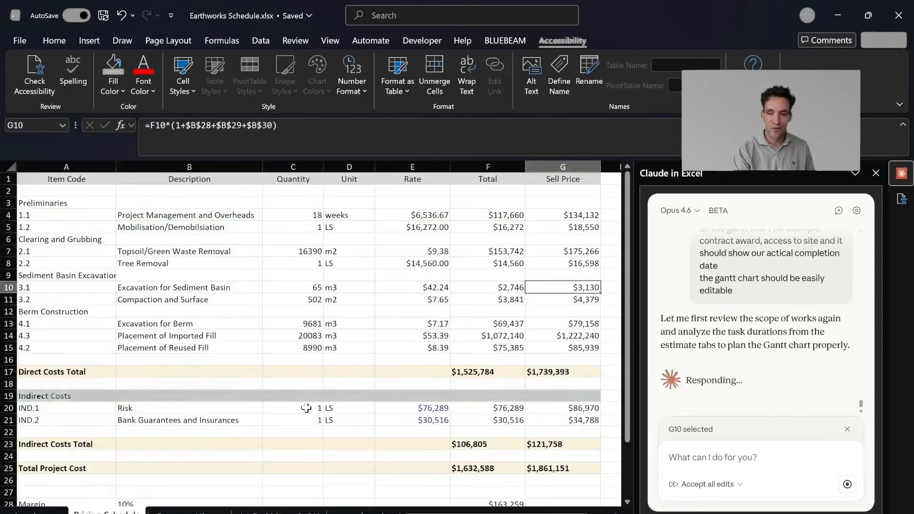
- Look through the Pricing Schedule totals and the Resource Library rates while Claude processes the request
{"action": "left_click", "coordinate": [394, 368]}
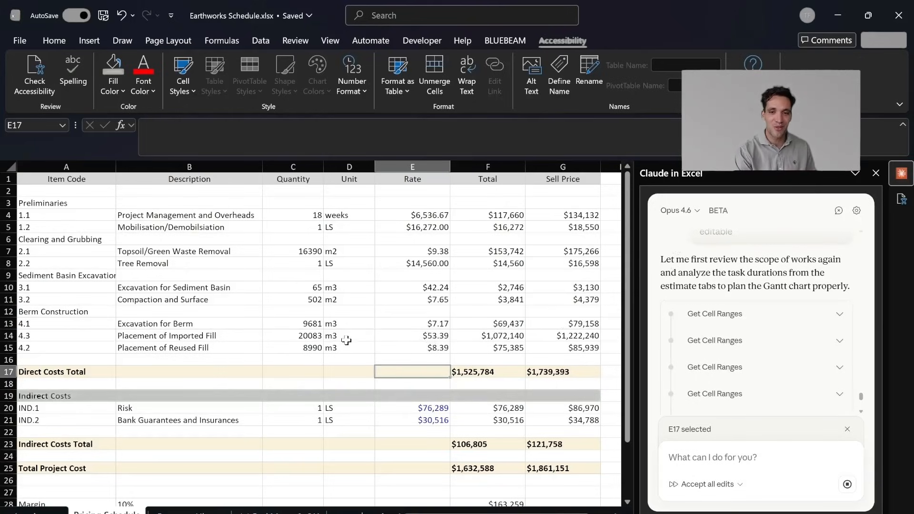
{"action": "scroll", "coordinate": [346, 339], "scroll_direction": "down", "scroll_amount": 4}
{"action": "scroll", "coordinate": [347, 340], "scroll_direction": "up", "scroll_amount": 3}
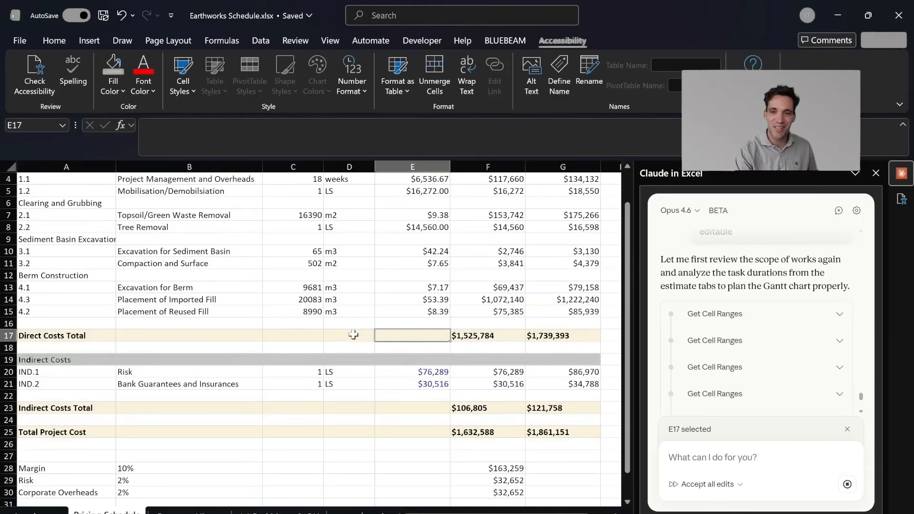
{"action": "left_click", "coordinate": [349, 288]}
{"action": "scroll", "coordinate": [352, 317], "scroll_direction": "down", "scroll_amount": 3, "text": "ctrl"}
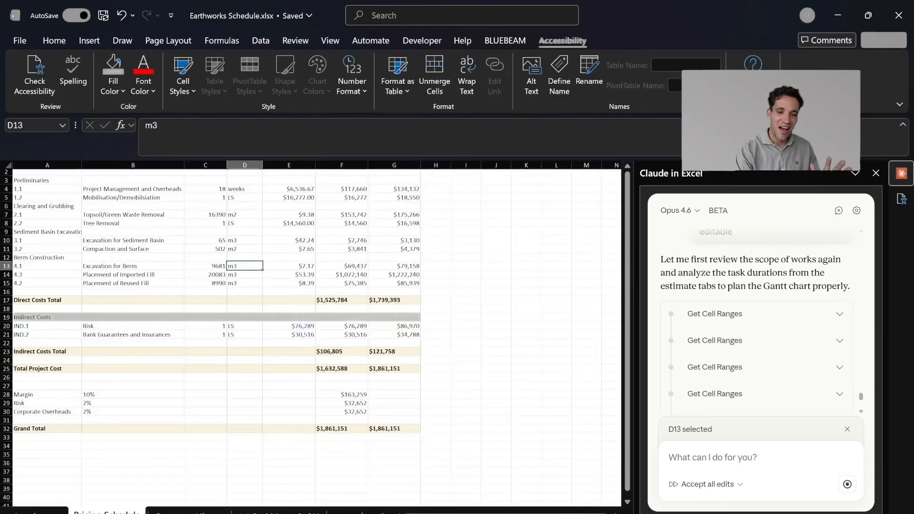
{"action": "left_click", "coordinate": [189, 512]}
{"action": "left_click", "coordinate": [359, 350]}
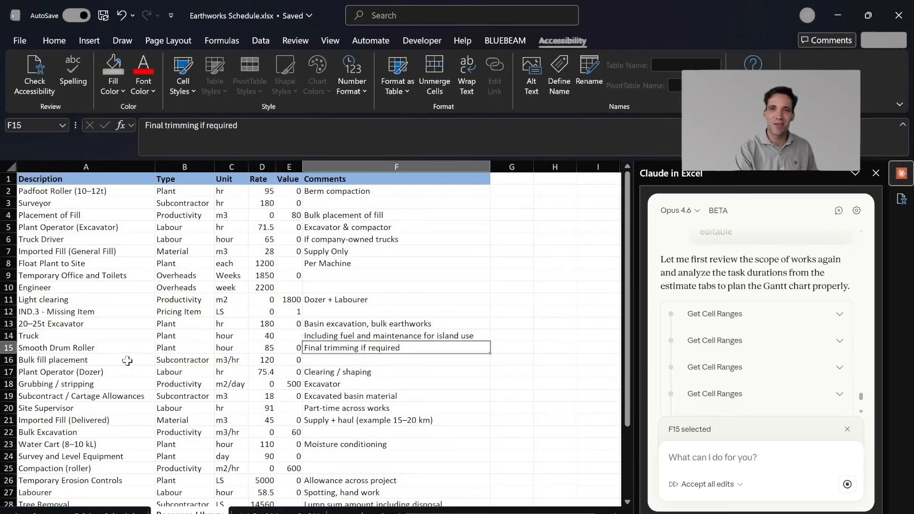
{"action": "scroll", "coordinate": [128, 360], "scroll_direction": "down", "scroll_amount": 7}
{"action": "scroll", "coordinate": [173, 495], "scroll_direction": "up", "scroll_amount": 6}
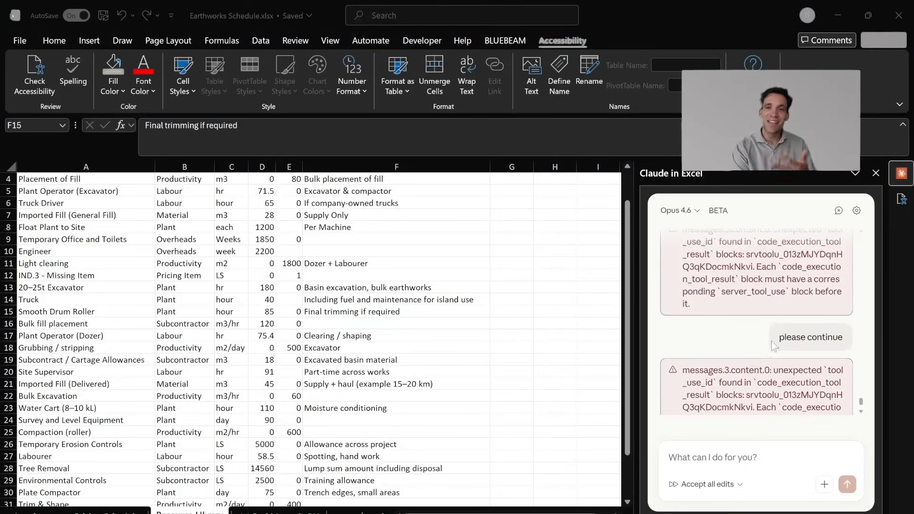
- Examine the error messages in the Claude conversation back to the conversation compacted notice
{"action": "left_click_drag", "start_coordinate": [767, 382], "coordinate": [790, 326]}
{"action": "scroll", "coordinate": [721, 319], "scroll_direction": "up", "scroll_amount": 3}
{"action": "scroll", "coordinate": [721, 319], "scroll_direction": "up", "scroll_amount": 1}
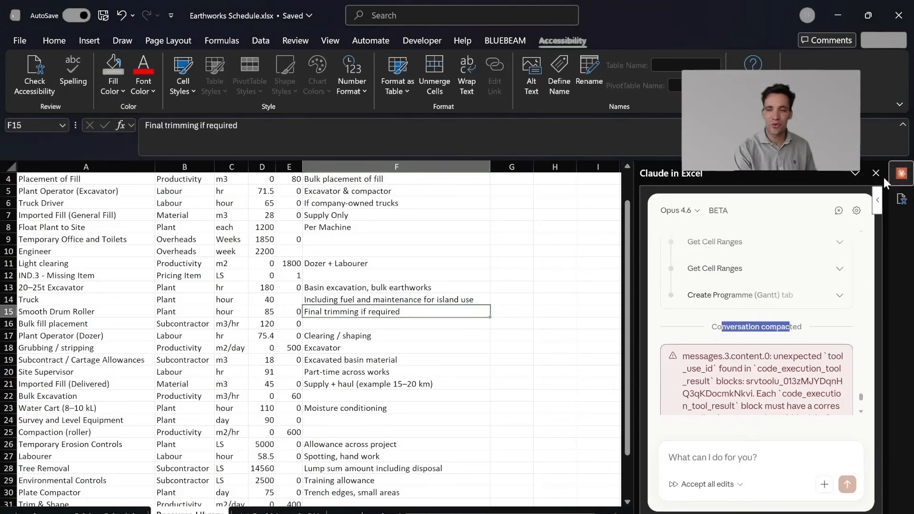
- Reload the Claude in Excel add-in to start with an empty conversation
{"action": "left_click", "coordinate": [908, 181]}
{"action": "left_click", "coordinate": [908, 181]}
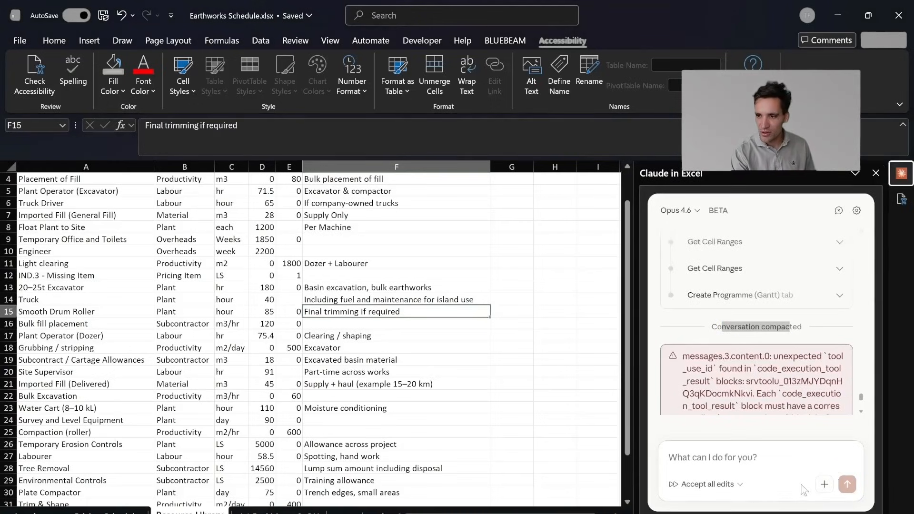
{"action": "left_click", "coordinate": [823, 484]}
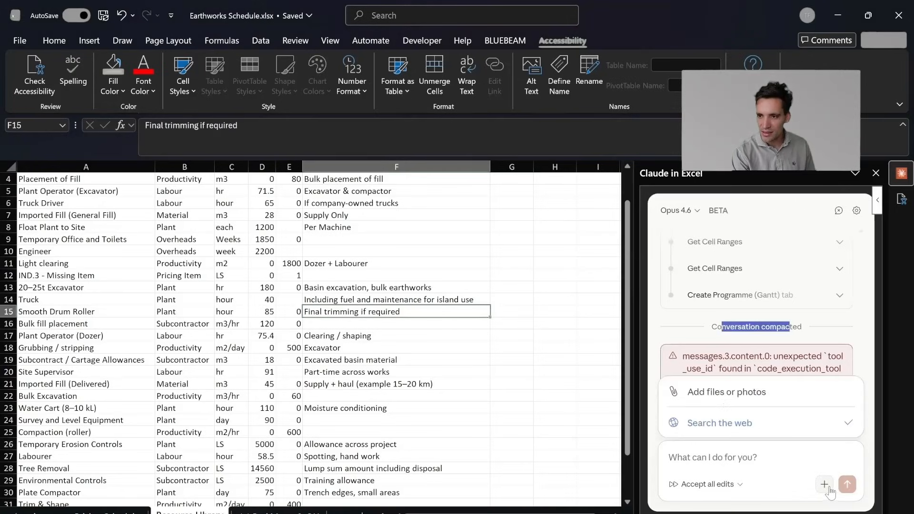
{"action": "left_click", "coordinate": [800, 470]}
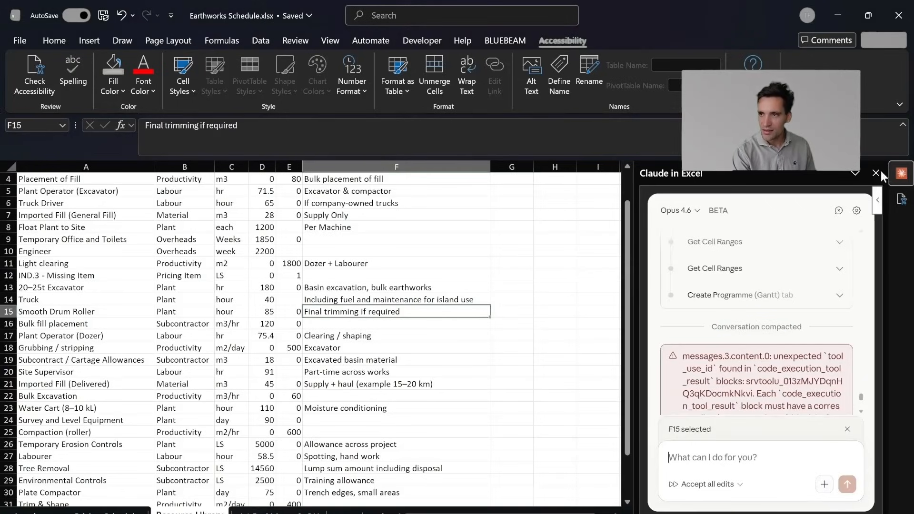
{"action": "left_click", "coordinate": [875, 204]}
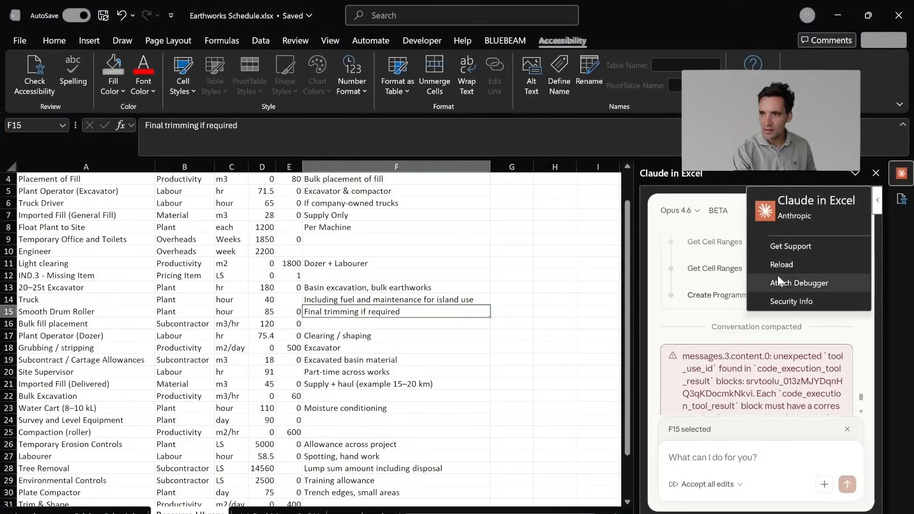
{"action": "left_click", "coordinate": [790, 265]}
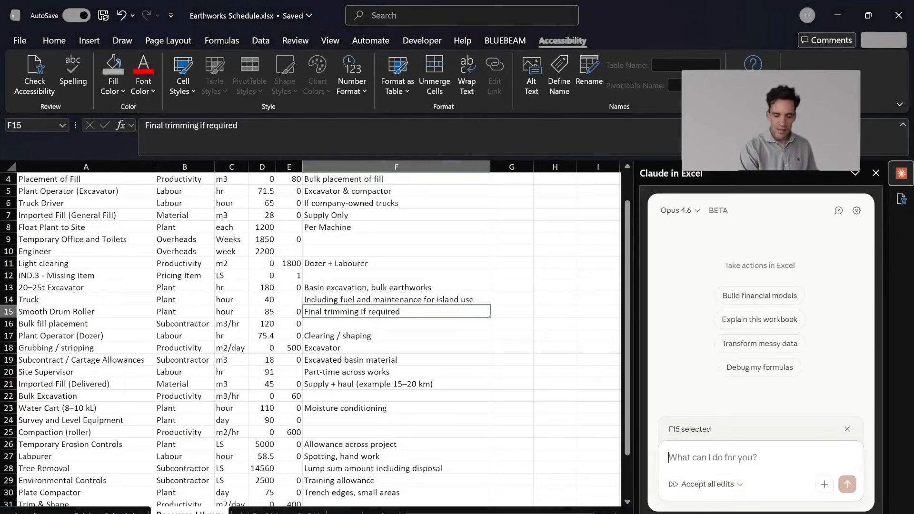
- Write a new Claude prompt describing a construction estimating spreadsheet and asking for an indicative gantt chart on a separate tab using this data
{"action": "type", "text": "this is a construction estimating spreadh"}
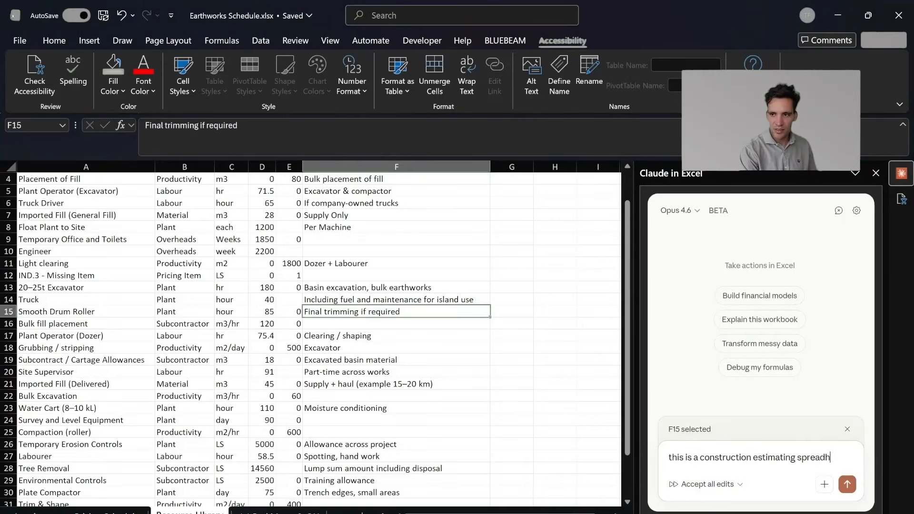
{"action": "type", "text": "seet. your task i"}
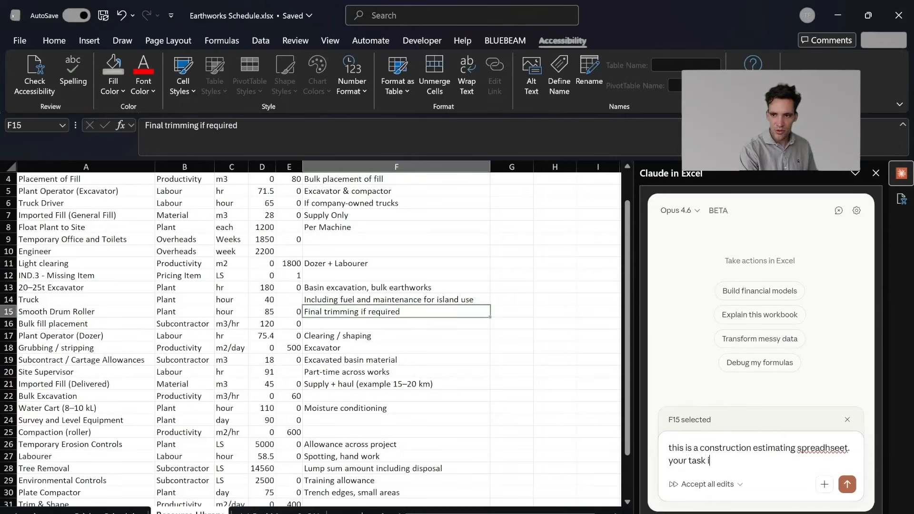
{"action": "type", "text": "s to use this data and "}
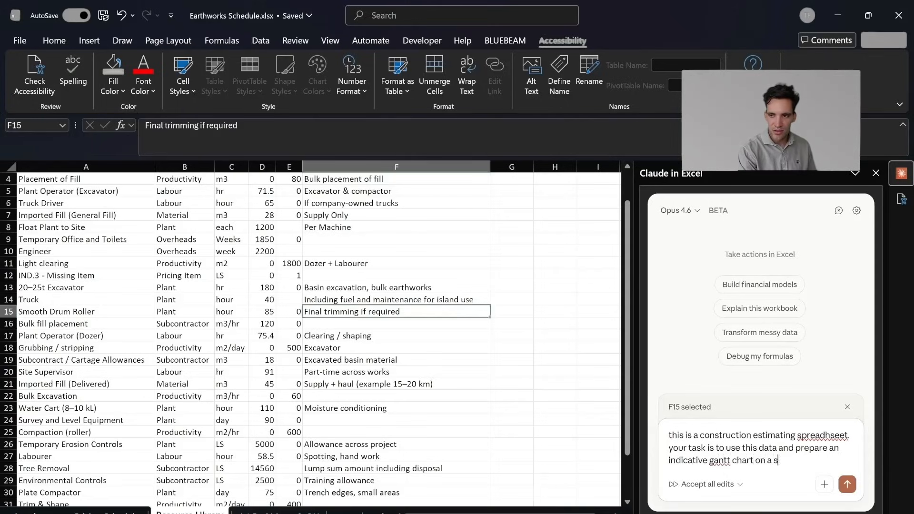
{"action": "type", "text": "pre"}
{"action": "key", "text": "BackSpace"}
{"action": "key", "text": "BackSpace"}
{"action": "type", "text": "eperate t"}
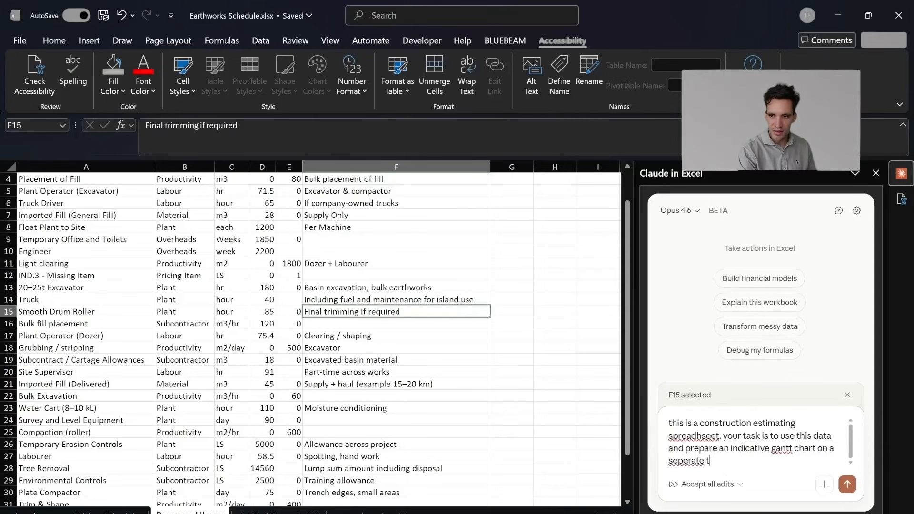
{"action": "type", "text": "ab"}
{"action": "key", "text": "shift+Return"}
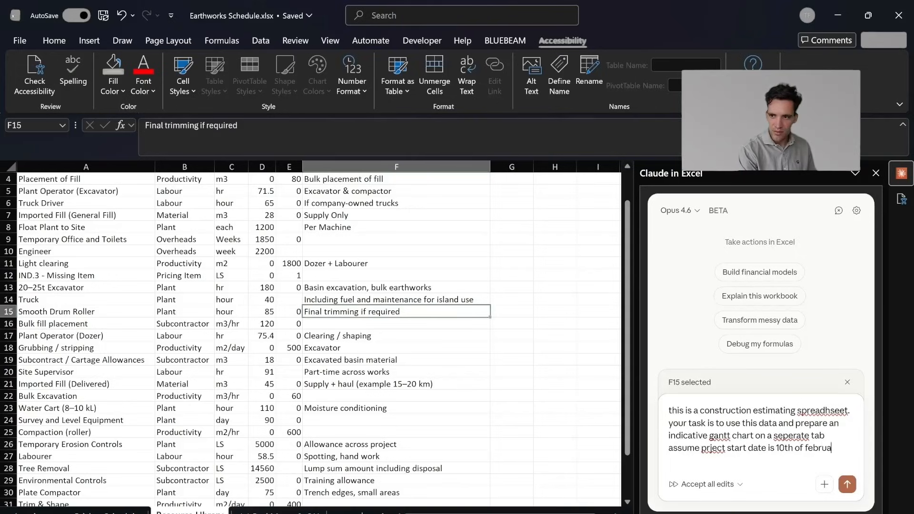
- Add to the prompt a project start date of 10th of February and all client milestones like access to design, IFC, etc
{"action": "type", "text": "should"}
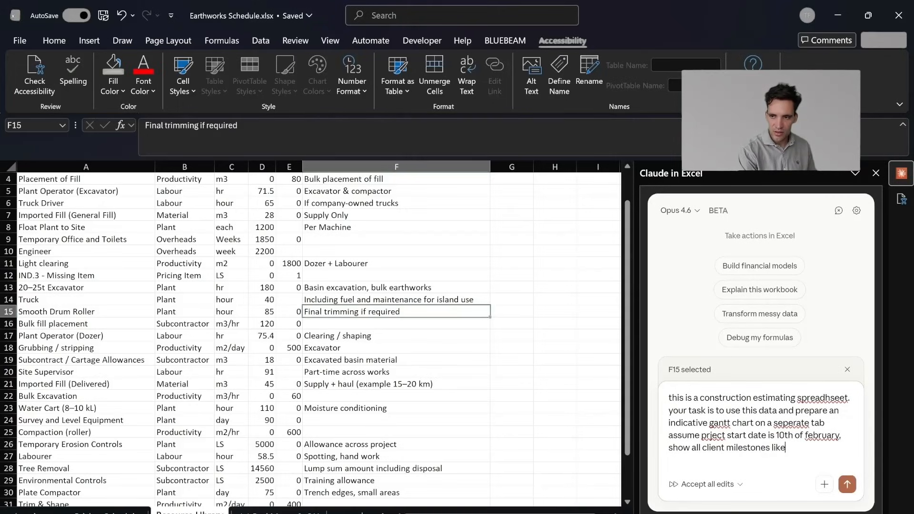
{"action": "type", "text": "design, if"}
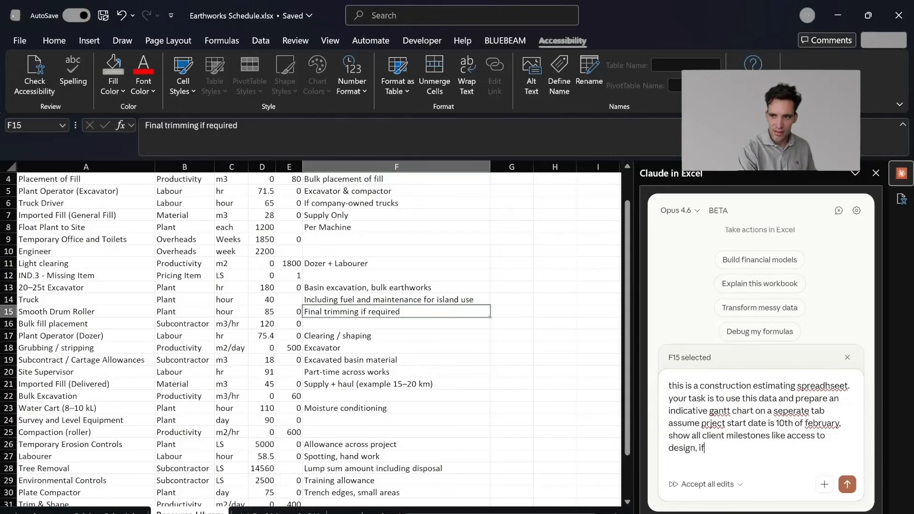
{"action": "type", "text": "c, etc."}
{"action": "key", "text": "shift+Return"}
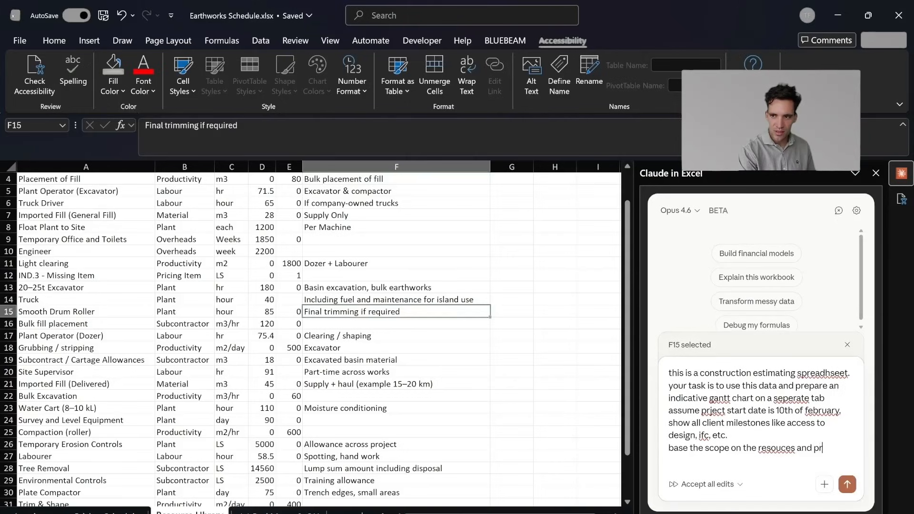
- Ask Claude to base the scope on the resources and productivity used in the estimate, and submit the prompt
{"action": "type", "text": "tivty used in the"}
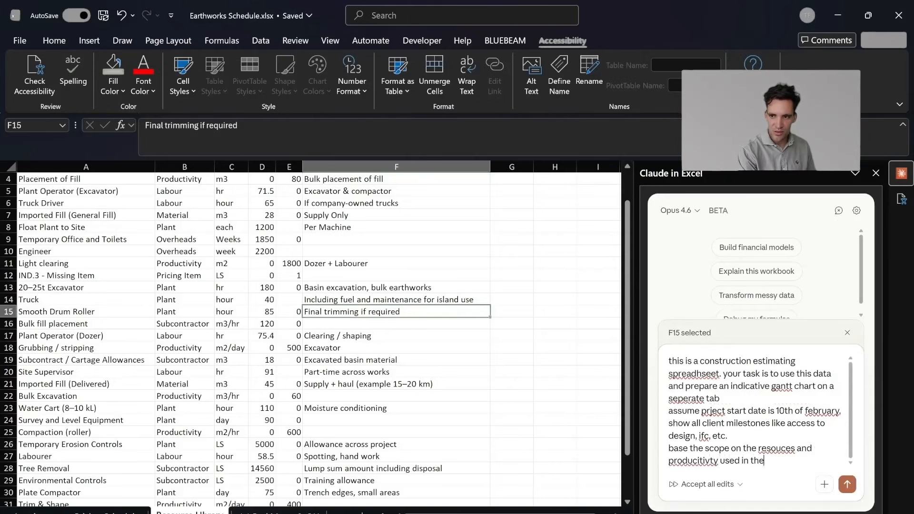
{"action": "type", "text": " estimate"}
{"action": "key", "text": "Return"}
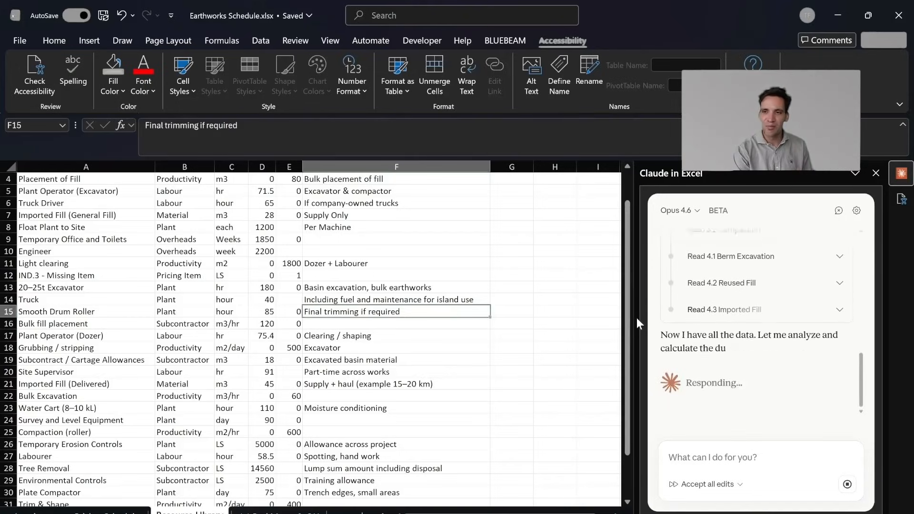
- Widen the Claude conversation area and inspect the client milestone rows across the timeline of the new earthworks programme
{"action": "left_click_drag", "start_coordinate": [635, 318], "coordinate": [458, 319]}
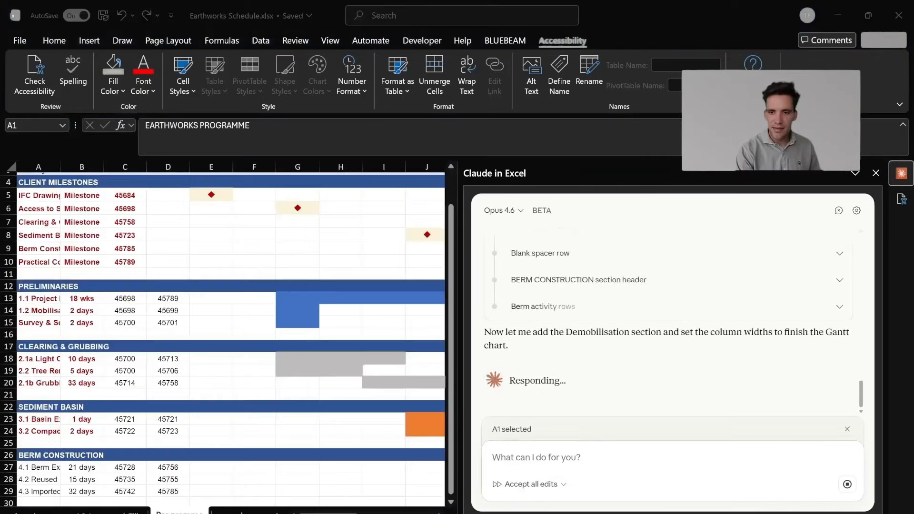
{"action": "scroll", "coordinate": [289, 441], "scroll_direction": "up", "scroll_amount": 1}
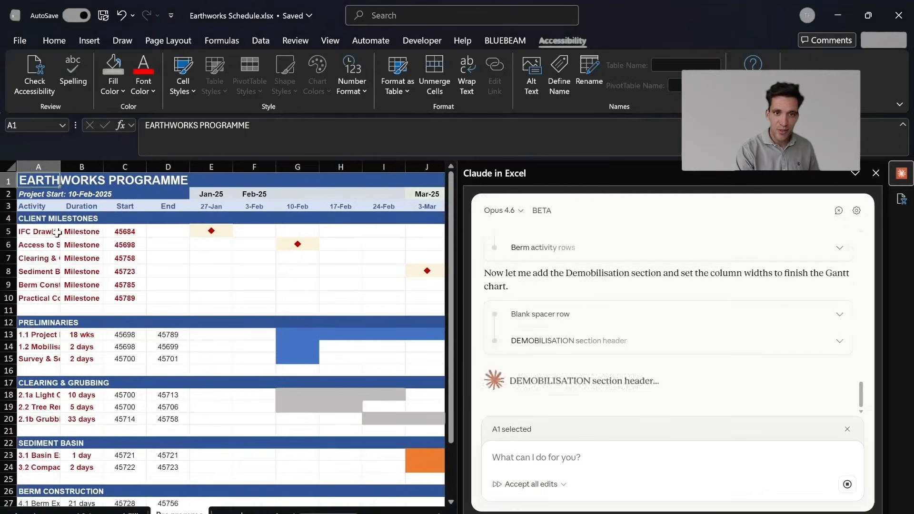
{"action": "left_click_drag", "start_coordinate": [48, 231], "coordinate": [374, 298]}
{"action": "left_click", "coordinate": [347, 296]}
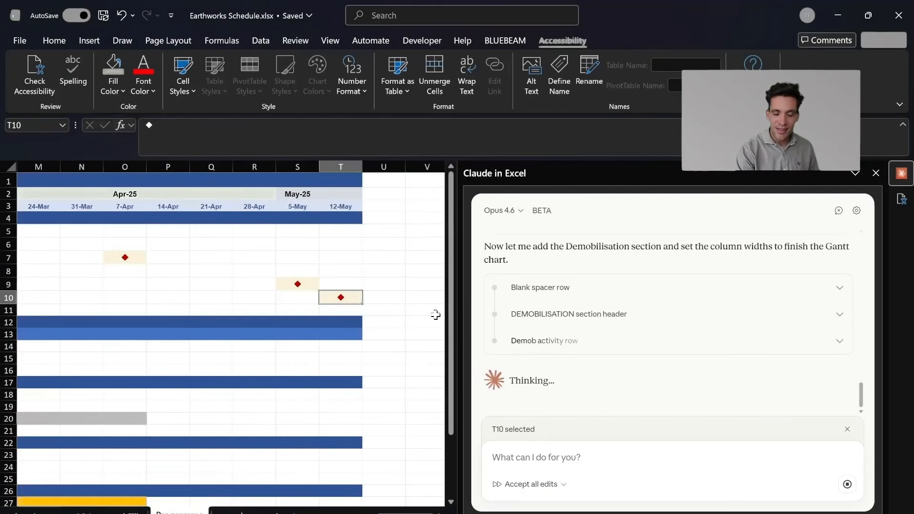
- Examine the activity names, durations and dates in the earthworks programme from preliminaries through demobilisation
{"action": "scroll", "coordinate": [435, 314], "scroll_direction": "down", "scroll_amount": 3}
{"action": "left_click_drag", "start_coordinate": [405, 513], "coordinate": [328, 513]}
{"action": "left_click", "coordinate": [208, 287]}
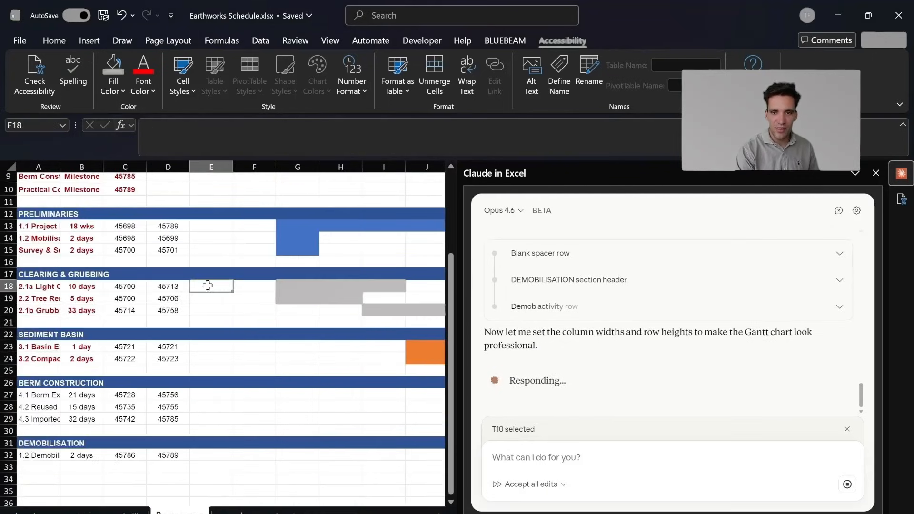
{"action": "left_click", "coordinate": [284, 288]}
{"action": "scroll", "coordinate": [360, 431], "scroll_direction": "up", "scroll_amount": 3}
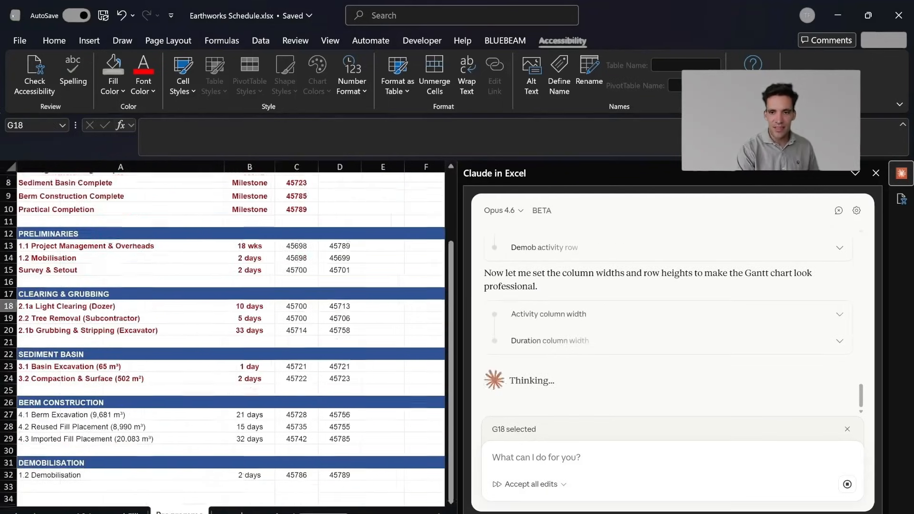
{"action": "scroll", "coordinate": [360, 432], "scroll_direction": "down", "scroll_amount": 2}
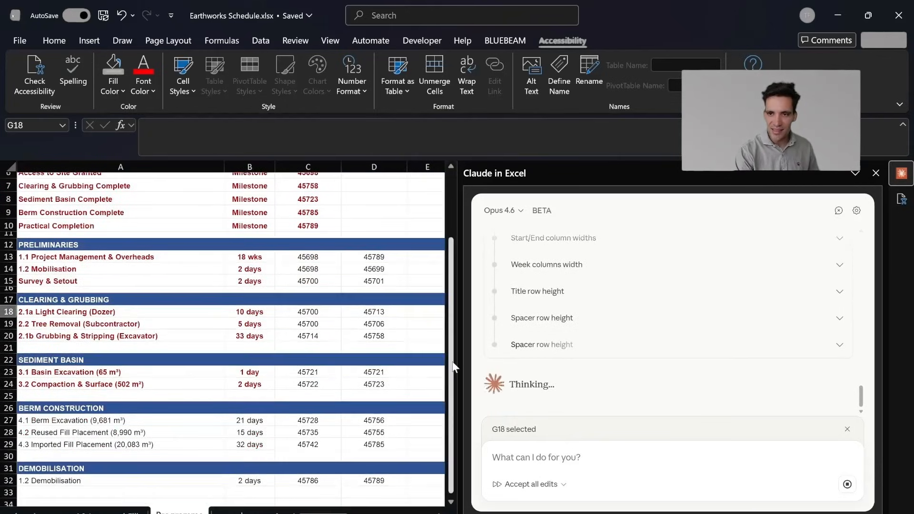
- Narrow the Claude conversation area to reveal more of the timeline, and check the duration of 1.1 Project Management & Overheads
{"action": "left_click_drag", "start_coordinate": [455, 360], "coordinate": [606, 361]}
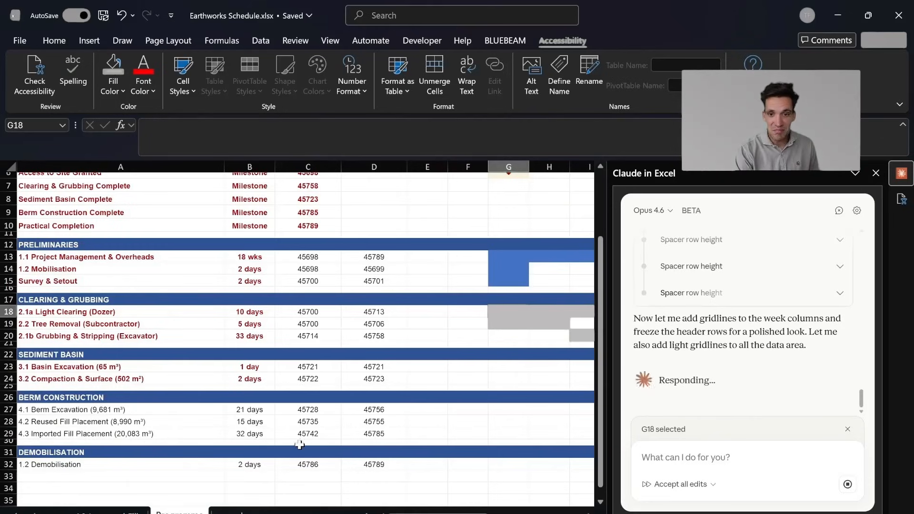
{"action": "scroll", "coordinate": [299, 445], "scroll_direction": "up", "scroll_amount": 1}
{"action": "left_click", "coordinate": [254, 295]}
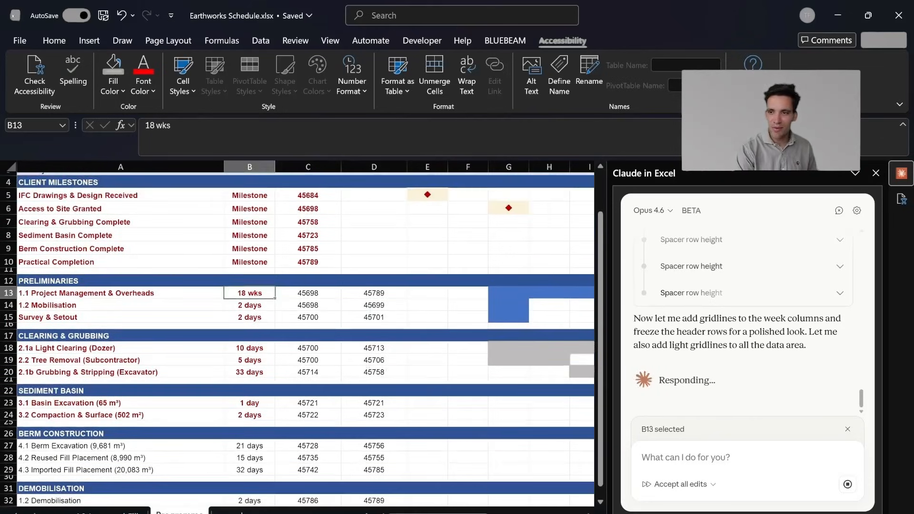
{"action": "scroll", "coordinate": [402, 401], "scroll_direction": "up", "scroll_amount": 1}
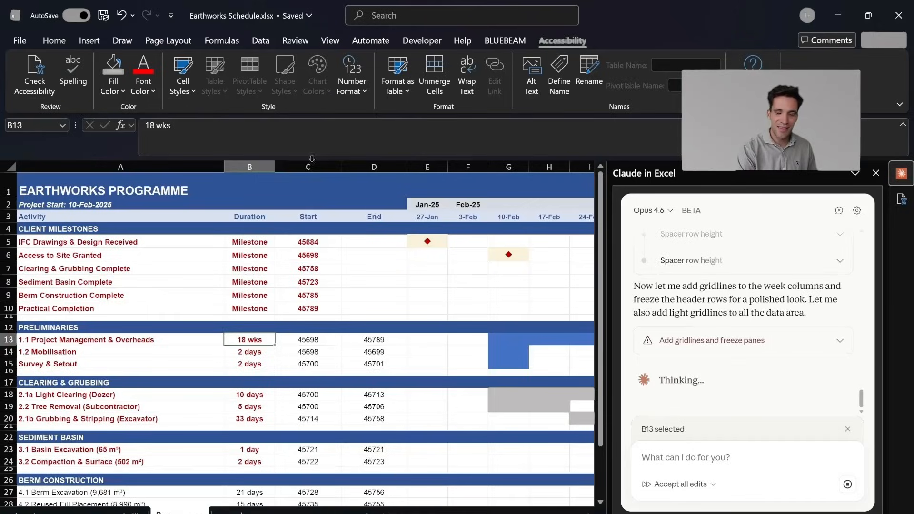
- Highlight the client milestone rows A5:T9 across the timeline to inspect them, and clear the highlight
{"action": "left_click", "coordinate": [172, 241]}
{"action": "left_click_drag", "start_coordinate": [173, 239], "coordinate": [553, 299]}
{"action": "scroll", "coordinate": [486, 346], "scroll_direction": "down", "scroll_amount": 3}
{"action": "left_click_drag", "start_coordinate": [511, 513], "coordinate": [455, 513]}
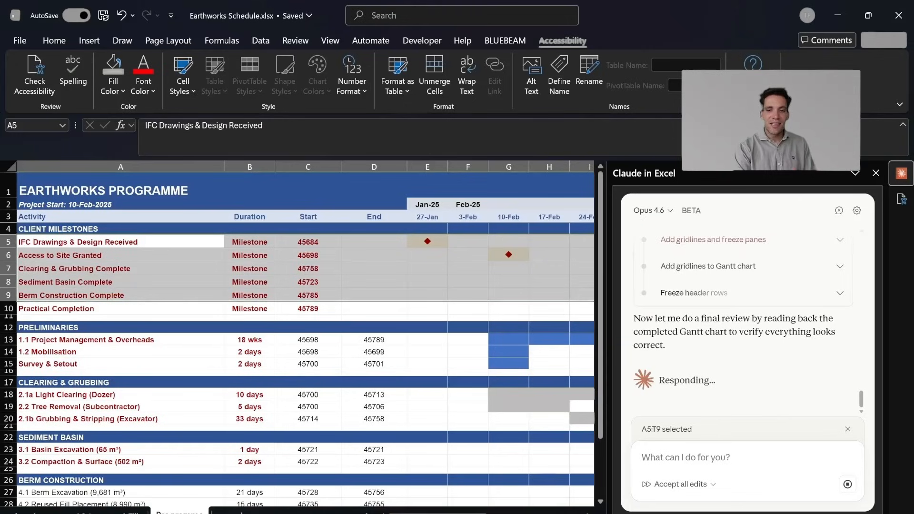
{"action": "left_click", "coordinate": [383, 475]}
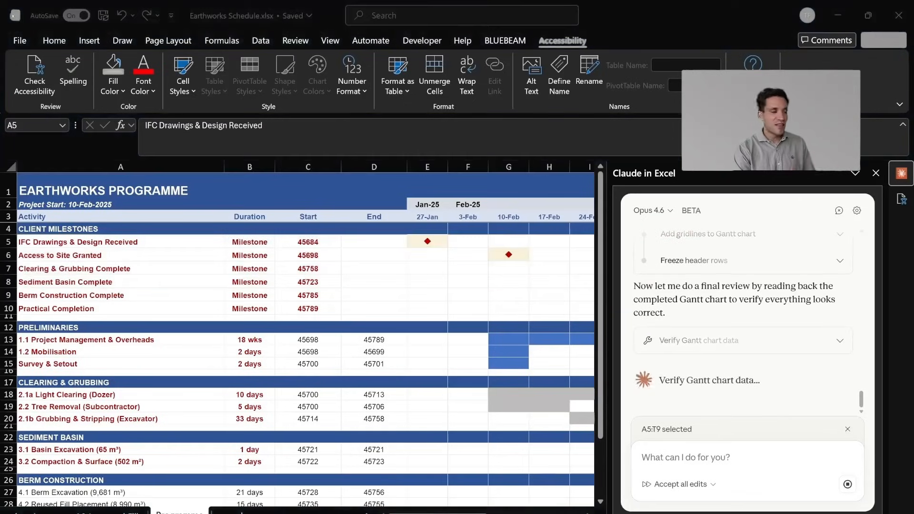
{"action": "left_click", "coordinate": [452, 322]}
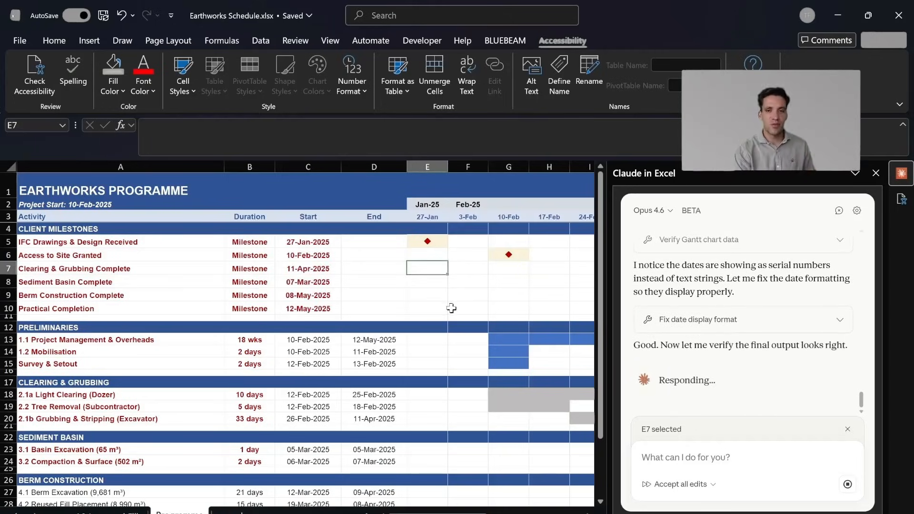
- Review the programme's corrected start and end dates, the IFC drawings milestone marker, and the colour legend below the activities
{"action": "scroll", "coordinate": [417, 298], "scroll_direction": "down", "scroll_amount": 1}
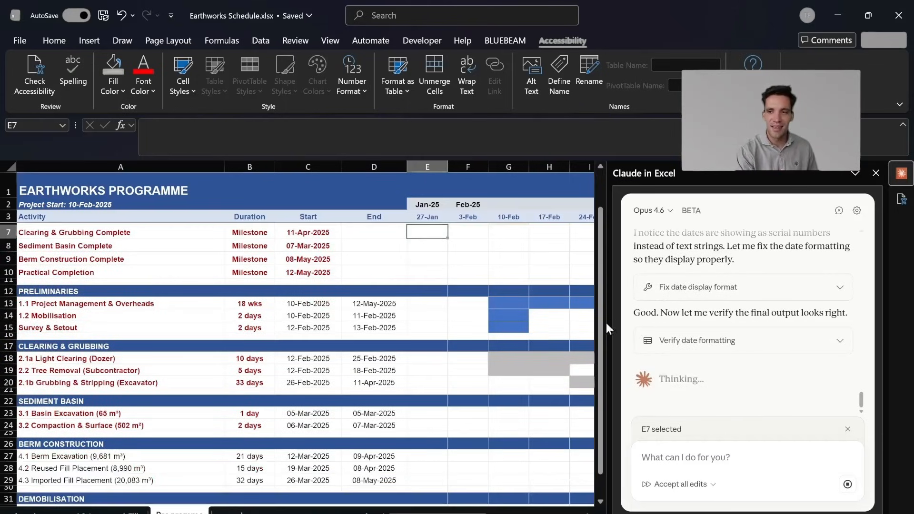
{"action": "scroll", "coordinate": [573, 332], "scroll_direction": "down", "scroll_amount": 1}
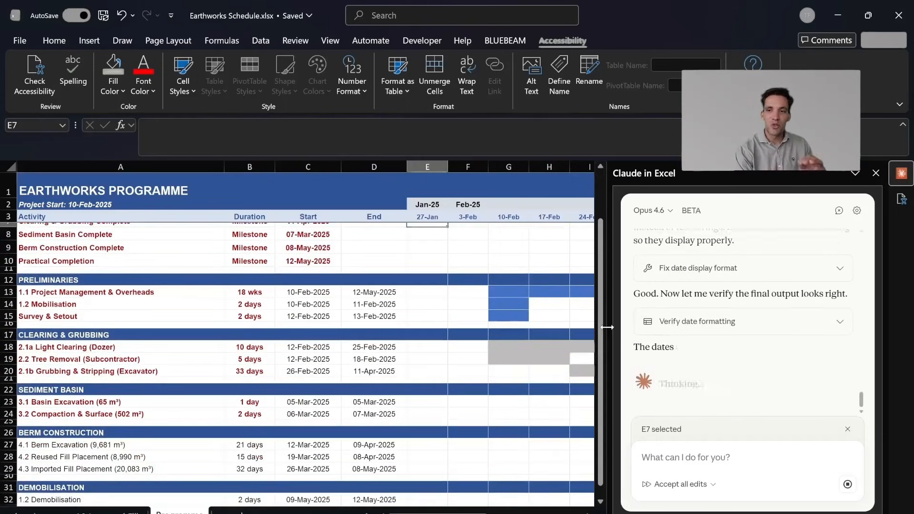
{"action": "scroll", "coordinate": [405, 323], "scroll_direction": "up", "scroll_amount": 2}
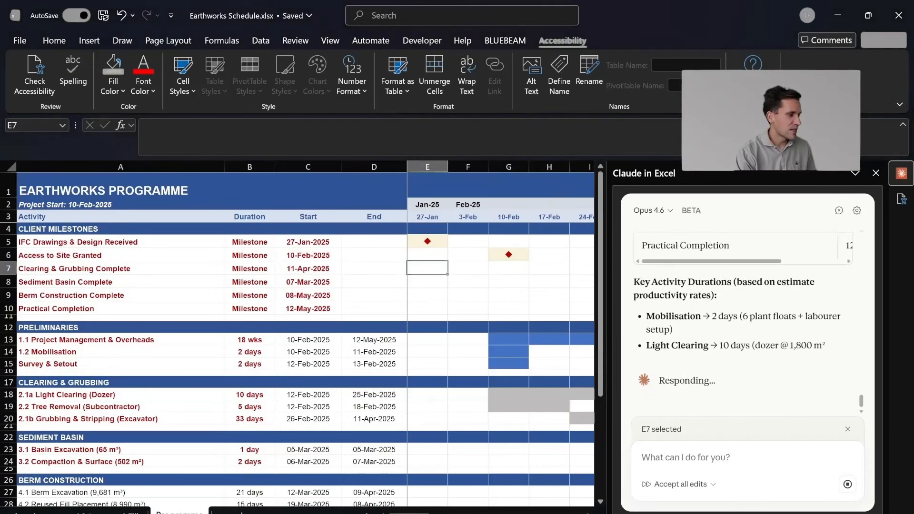
{"action": "left_click", "coordinate": [441, 238]}
{"action": "scroll", "coordinate": [444, 363], "scroll_direction": "down", "scroll_amount": 4}
{"action": "scroll", "coordinate": [554, 358], "scroll_direction": "up", "scroll_amount": 4}
{"action": "scroll", "coordinate": [401, 403], "scroll_direction": "down", "scroll_amount": 5}
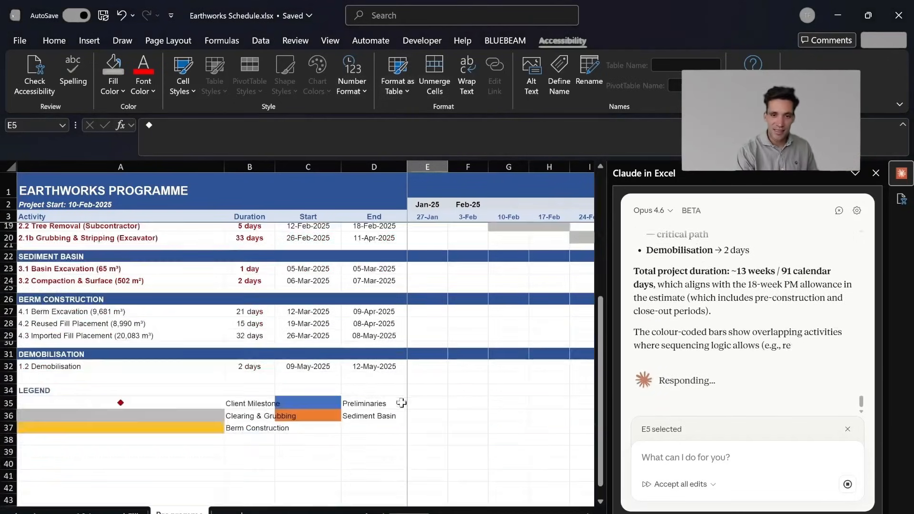
- Return to the programme's upper activities and open the 1.1 Project Management and Overheads estimate sheet
{"action": "scroll", "coordinate": [401, 403], "scroll_direction": "up", "scroll_amount": 4}
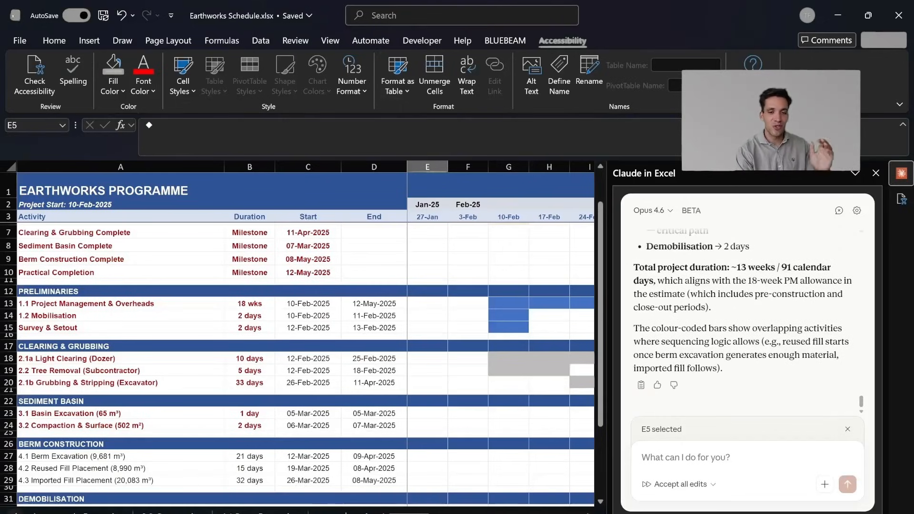
{"action": "left_click", "coordinate": [111, 512]}
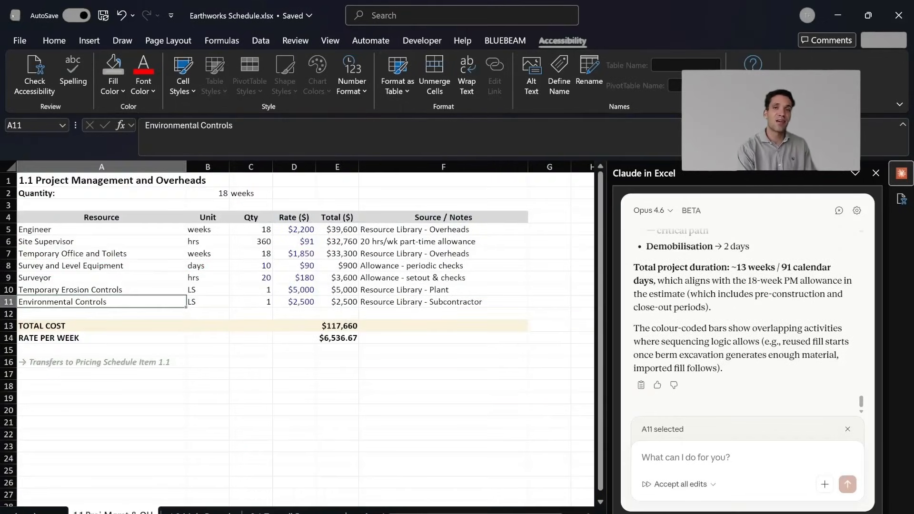